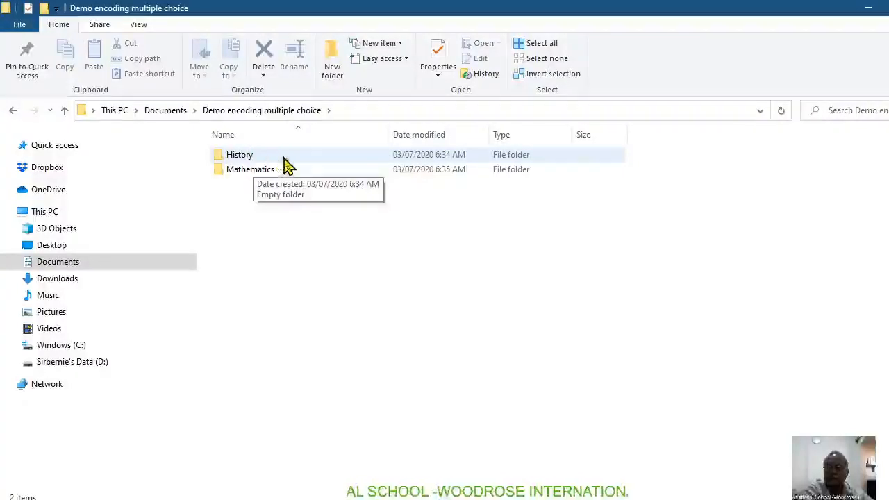
Step: Open Math 9.docx from the Mathematics folder and save a Plain Text (*.txt) copy as Math 9.txt with the Windows (Default) encoding
double_click(249, 172)
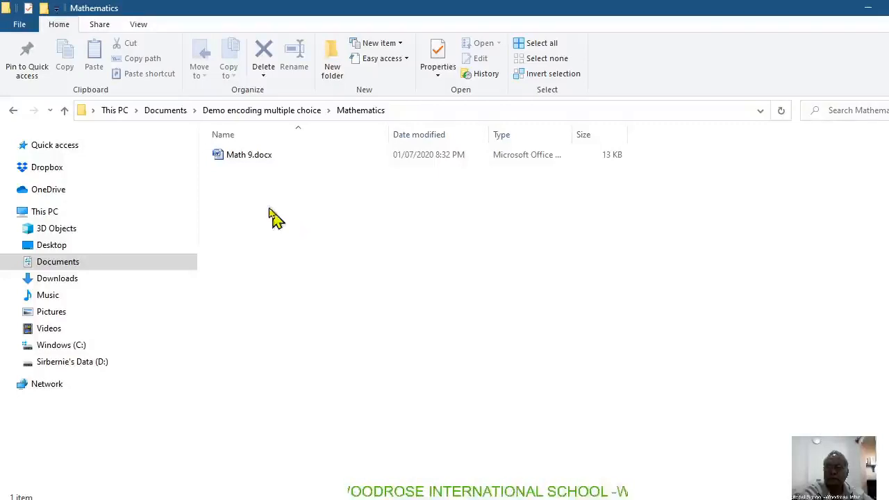
double_click(255, 155)
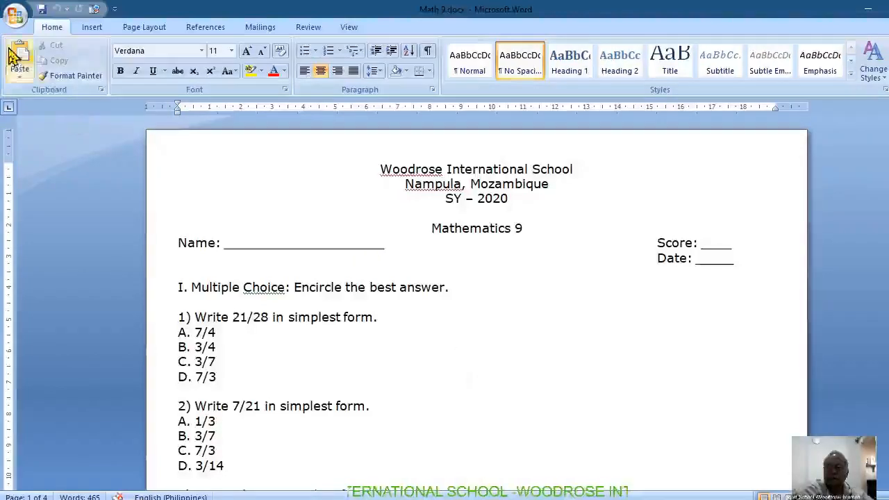
click(17, 14)
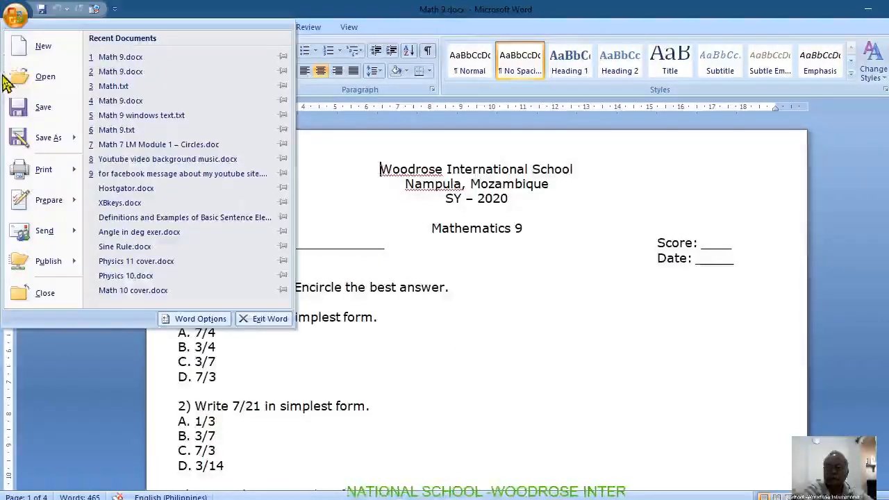
mouse_move(42, 142)
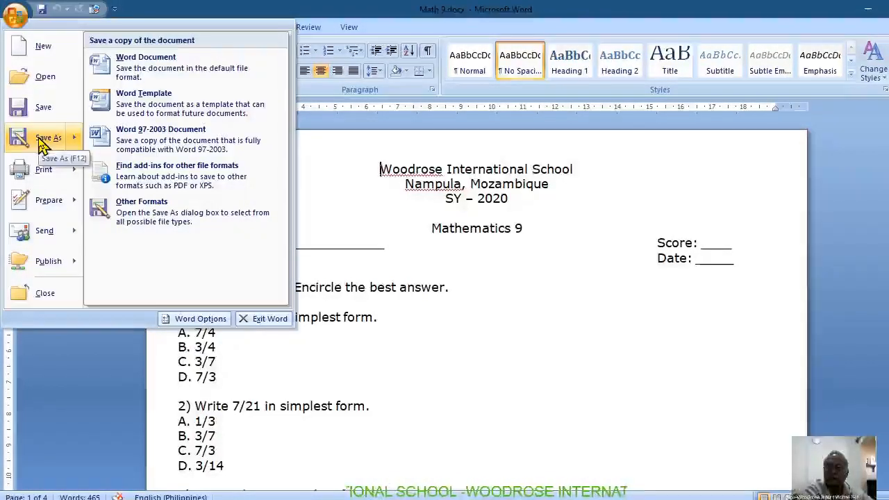
click(41, 142)
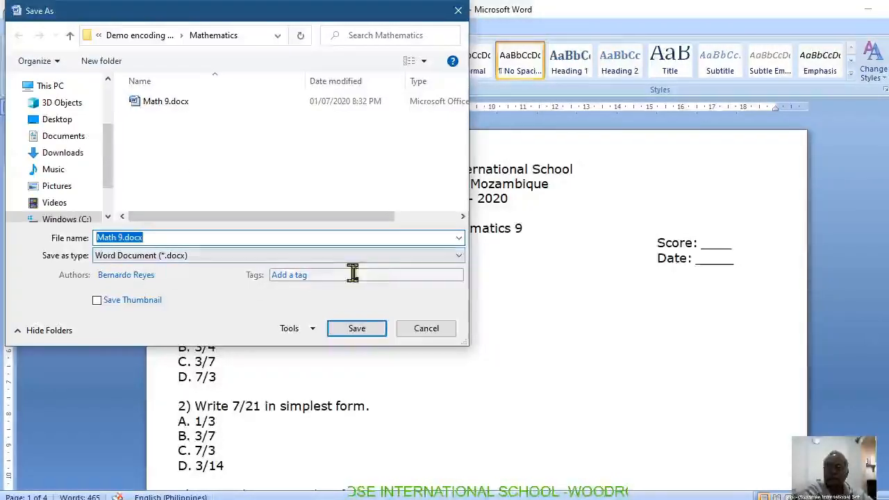
click(459, 257)
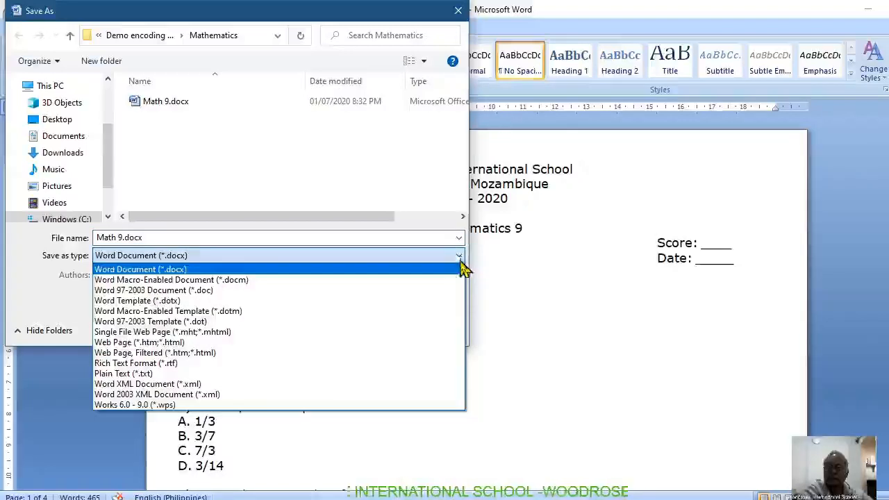
click(186, 373)
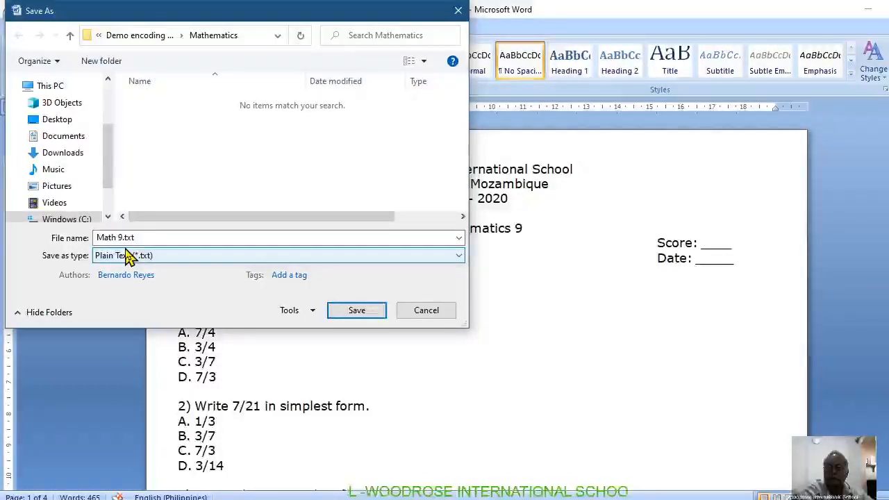
click(357, 311)
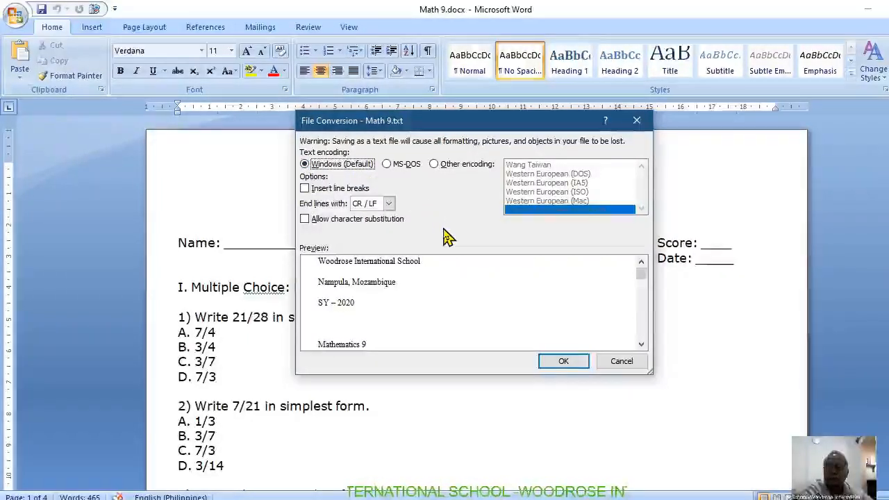
click(563, 364)
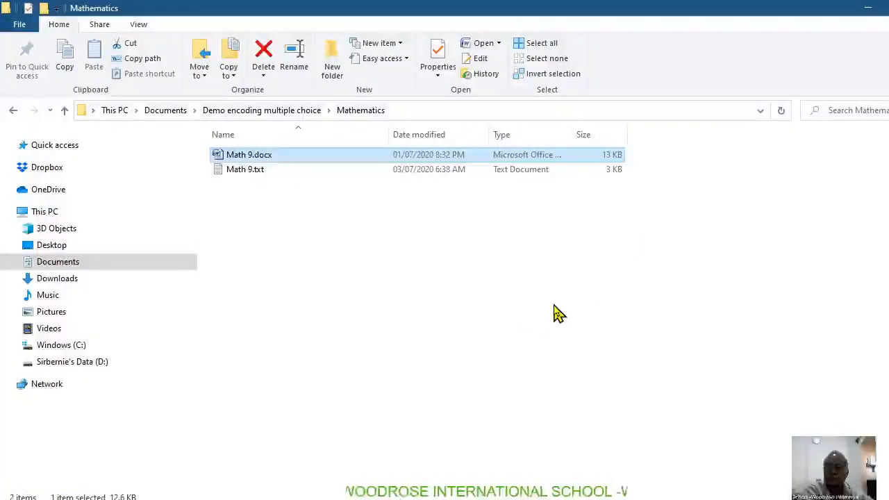
Step: Open the Math 9.txt file from the Mathematics folder in Notepad
click(260, 175)
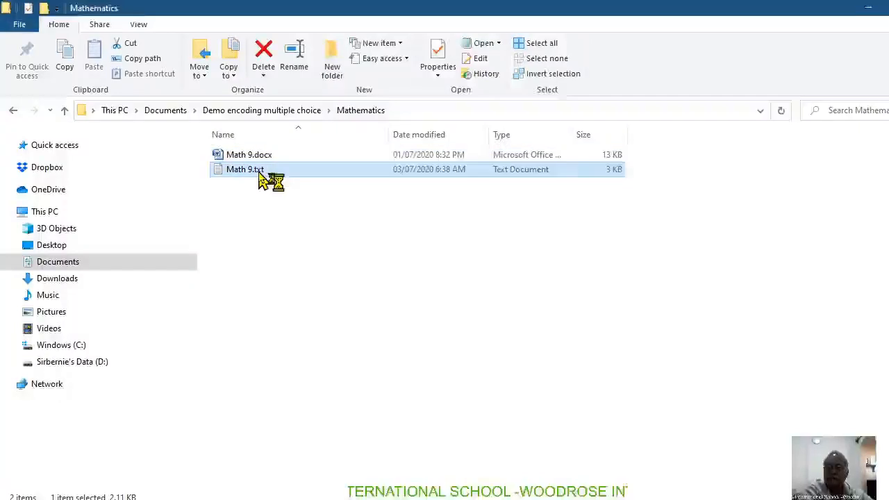
double_click(260, 175)
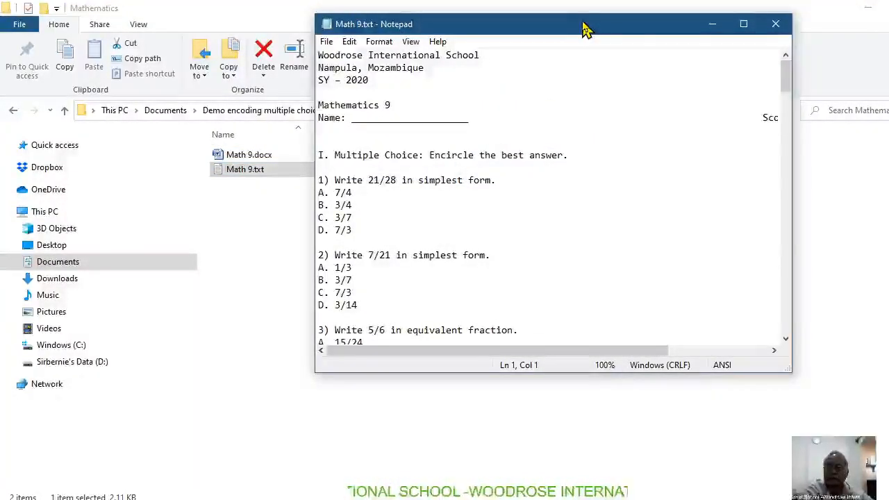
drag(583, 27, 482, 26)
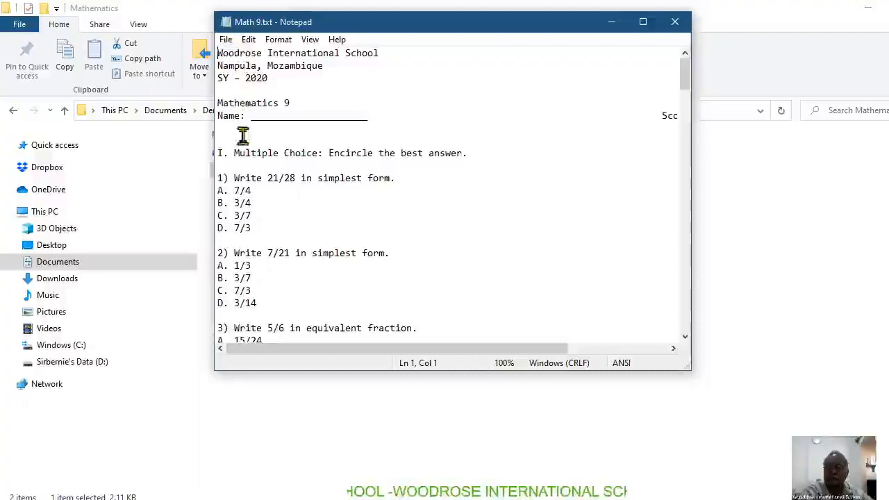
Step: Delete the school header, name line, instructions and blank lines above the first question so the text starts with question 1
click(219, 178)
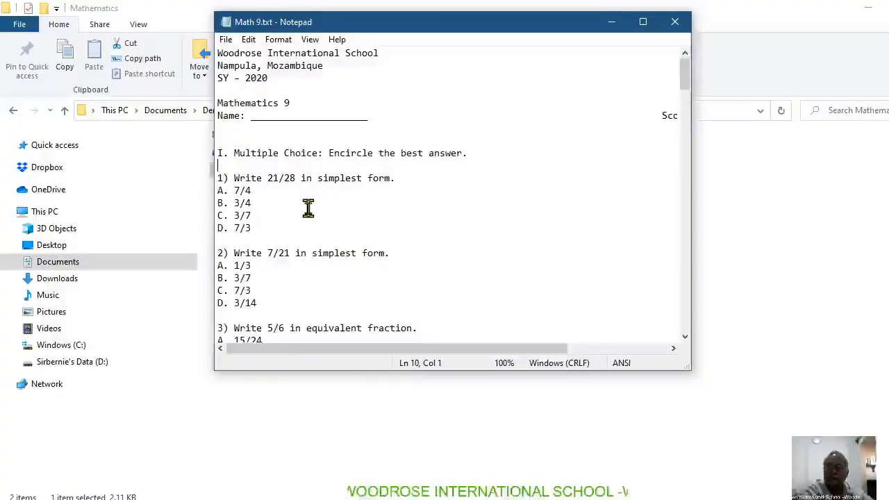
key(BackSpace)
key(BackSpace)
key(BackSpace)
key(BackSpace)
key(BackSpace)
key(BackSpace)
key(BackSpace)
key(BackSpace)
key(BackSpace)
key(BackSpace)
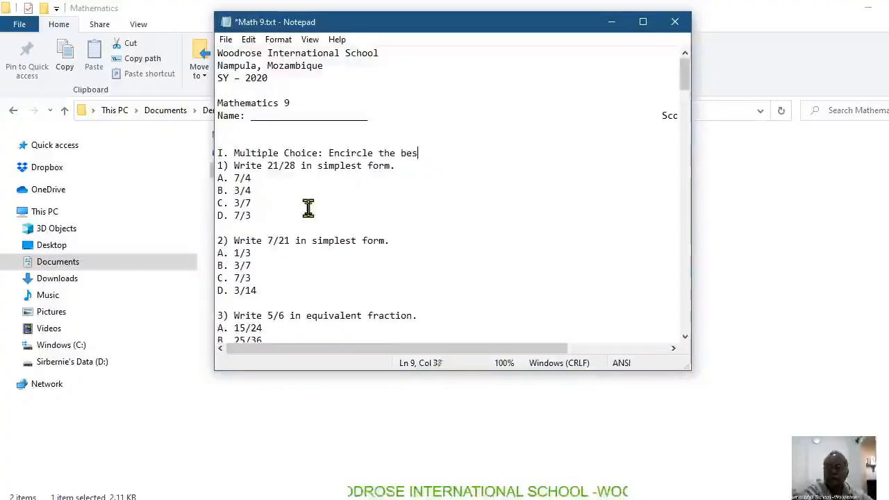
key(BackSpace)
key(BackSpace)
key(BackSpace)
key(BackSpace)
key(BackSpace)
key(BackSpace)
key(BackSpace)
key(BackSpace)
key(BackSpace)
key(BackSpace)
key(BackSpace)
key(BackSpace)
key(BackSpace)
key(BackSpace)
key(BackSpace)
key(BackSpace)
key(BackSpace)
key(BackSpace)
key(BackSpace)
key(BackSpace)
key(BackSpace)
key(BackSpace)
key(BackSpace)
key(BackSpace)
key(BackSpace)
key(BackSpace)
key(BackSpace)
key(BackSpace)
key(BackSpace)
key(BackSpace)
key(BackSpace)
key(BackSpace)
key(BackSpace)
key(BackSpace)
key(BackSpace)
key(BackSpace)
key(BackSpace)
key(BackSpace)
key(BackSpace)
key(BackSpace)
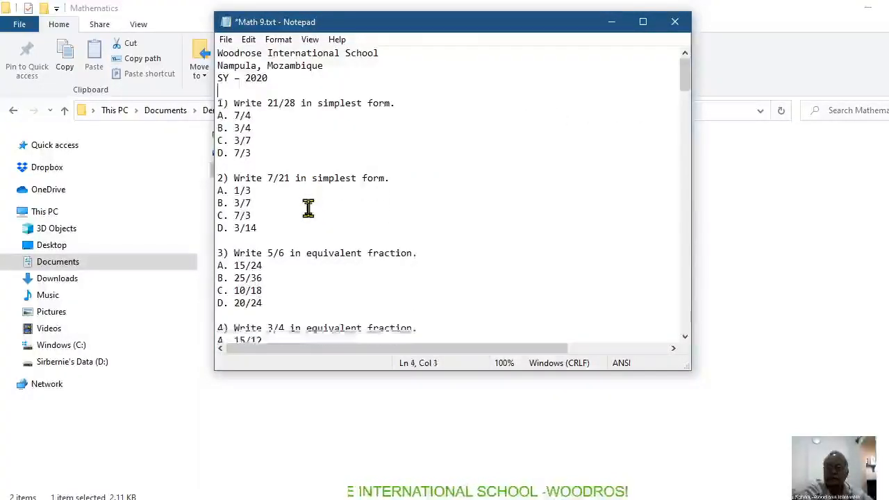
key(BackSpace)
key(BackSpace)
key(BackSpace)
key(BackSpace)
key(BackSpace)
key(BackSpace)
key(BackSpace)
key(BackSpace)
key(BackSpace)
key(BackSpace)
key(BackSpace)
key(BackSpace)
key(BackSpace)
key(BackSpace)
key(BackSpace)
key(BackSpace)
key(BackSpace)
key(BackSpace)
key(BackSpace)
key(BackSpace)
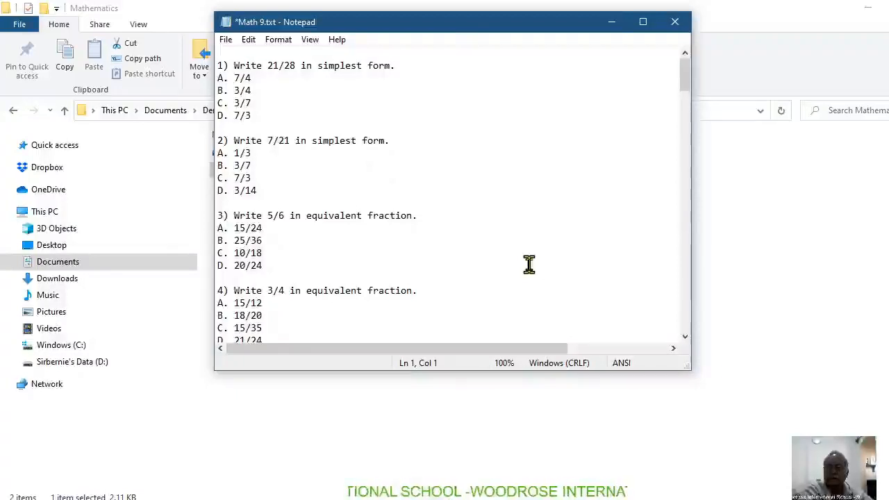
key(Delete)
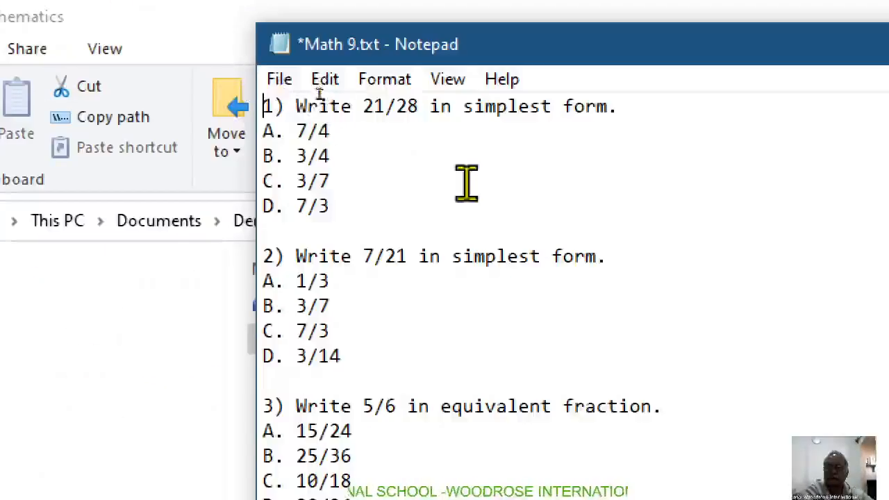
Step: Remove the number and the option letters A to D from the first question, keeping only the question and answer texts
click(298, 109)
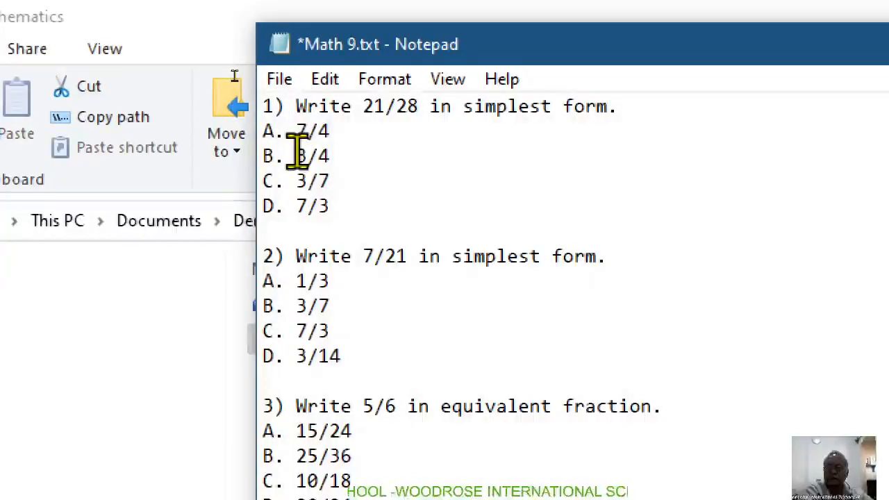
key(BackSpace)
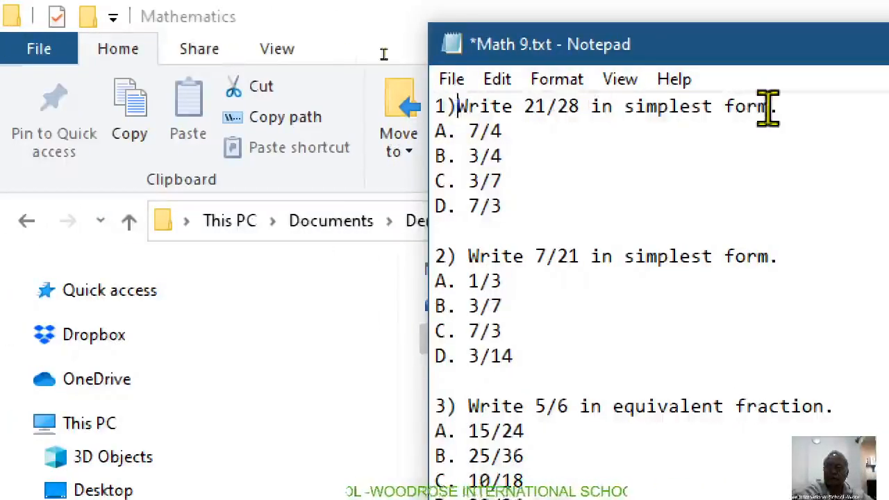
key(BackSpace)
key(BackSpace)
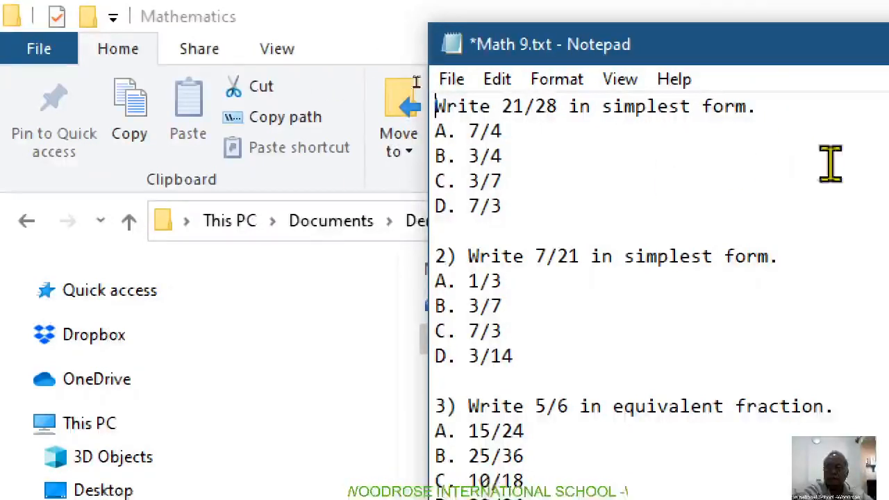
drag(468, 131, 478, 131)
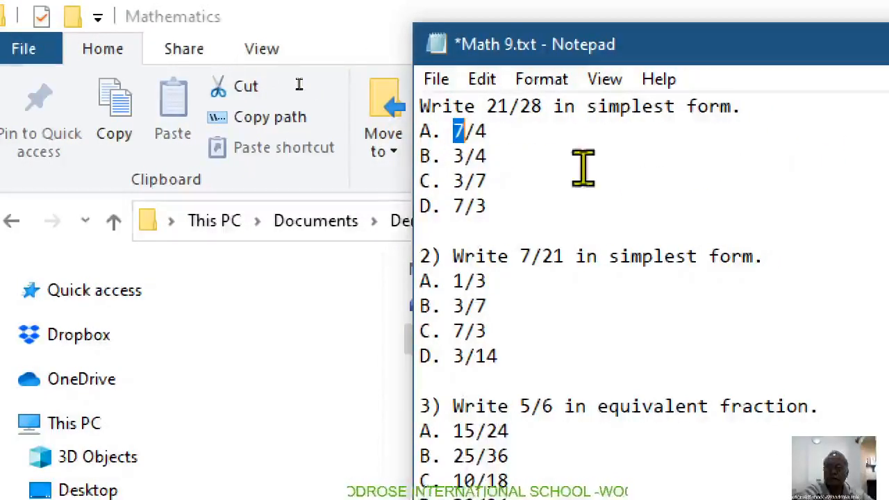
key(BackSpace)
key(BackSpace)
key(BackSpace)
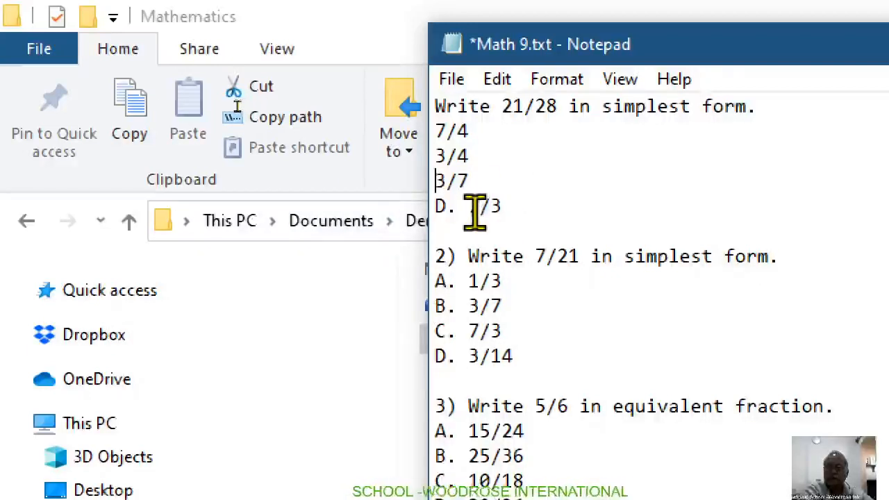
key(BackSpace)
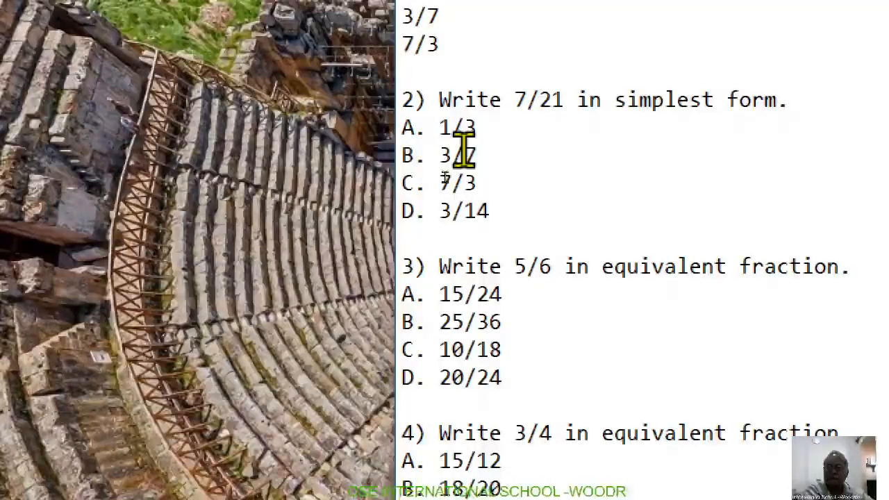
Step: Remove the number 2) in front of the question "Write 7/21 in simplest form."
key(BackSpace)
key(BackSpace)
key(BackSpace)
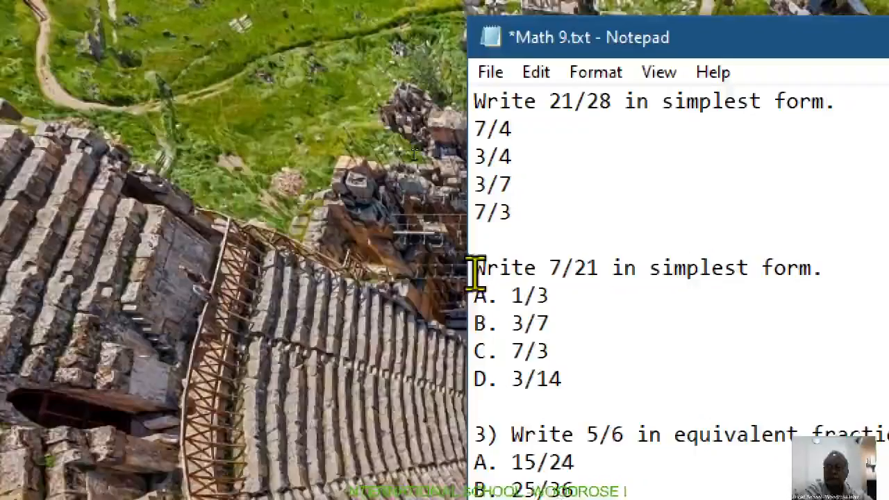
Step: Remove the option letters A to D from the answers 1/3, 3/7, 7/3 and 3/14 of the second question
click(496, 300)
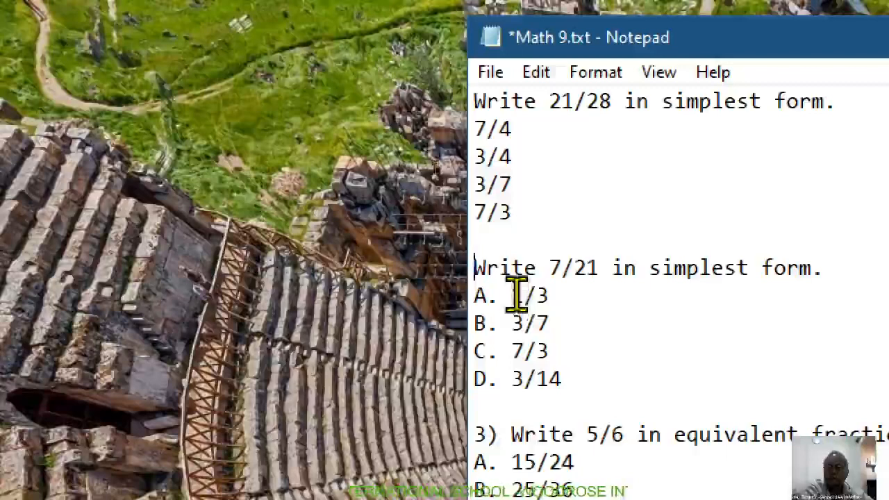
key(BackSpace)
key(BackSpace)
key(BackSpace)
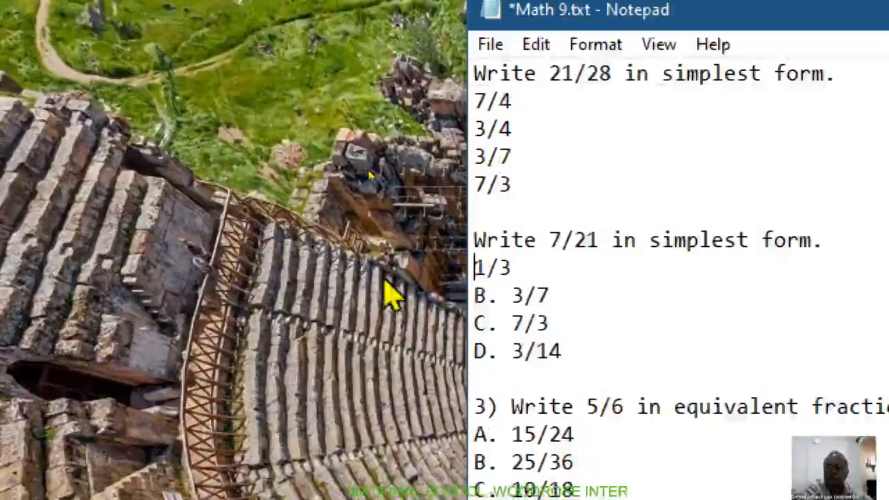
click(514, 296)
key(BackSpace)
key(BackSpace)
key(BackSpace)
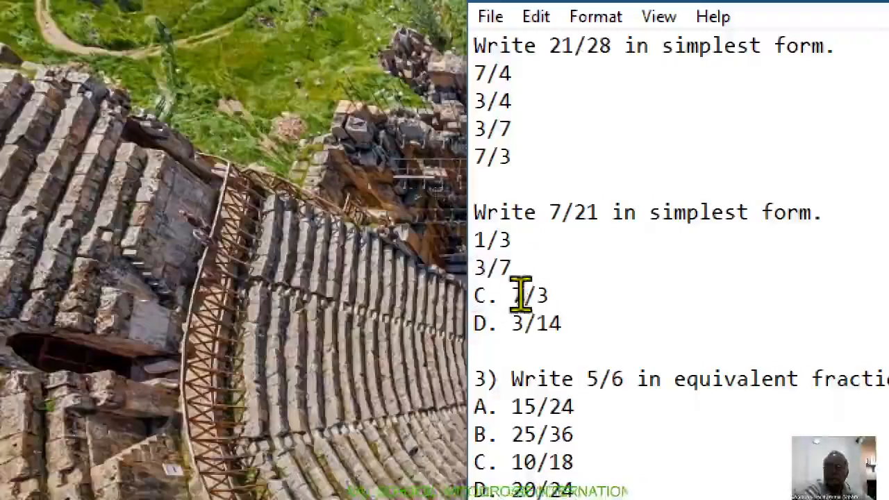
click(515, 295)
key(BackSpace)
key(BackSpace)
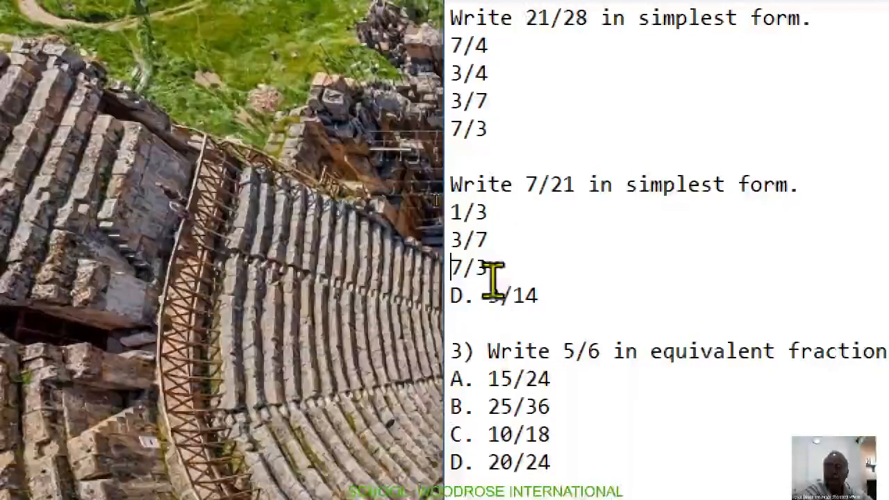
click(490, 295)
key(BackSpace)
key(BackSpace)
key(BackSpace)
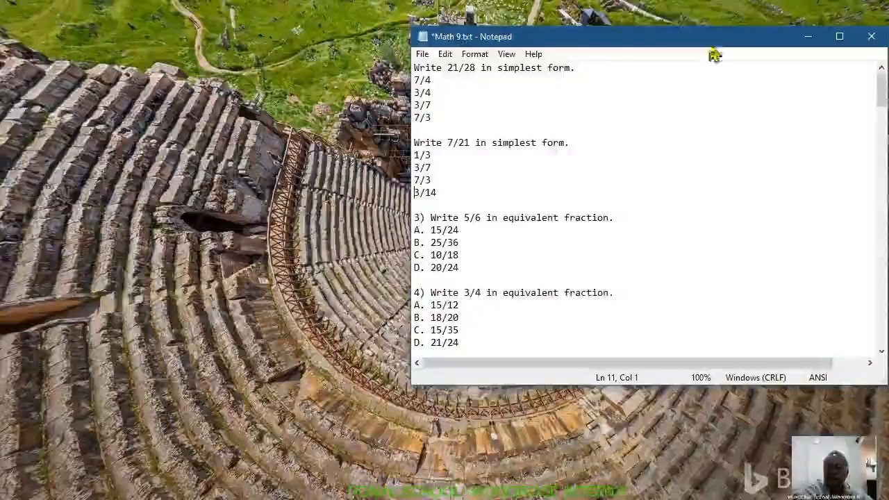
drag(639, 44, 680, 39)
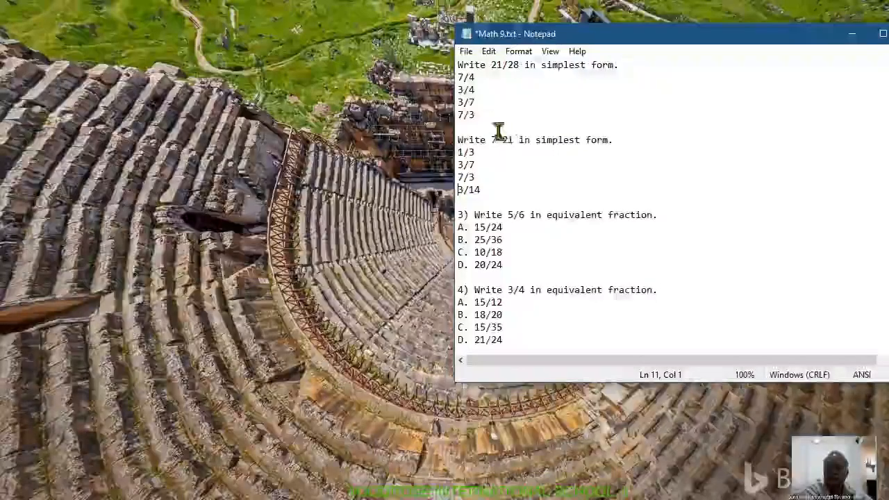
click(467, 123)
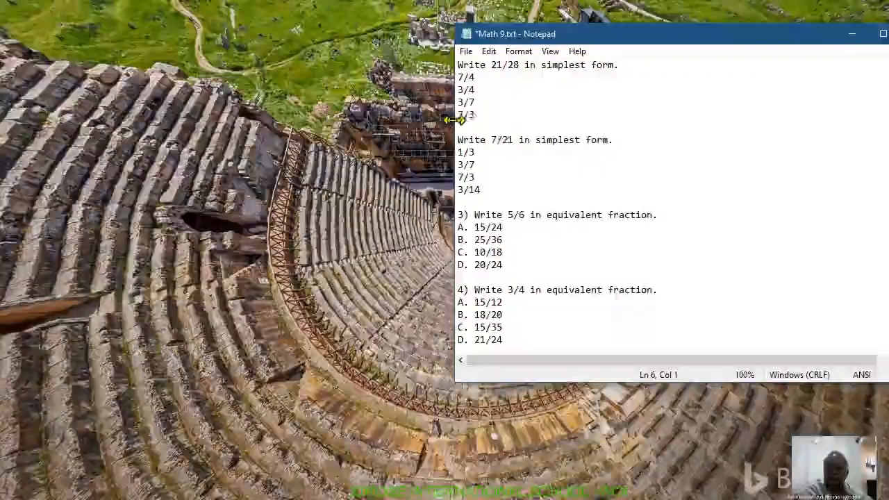
click(471, 199)
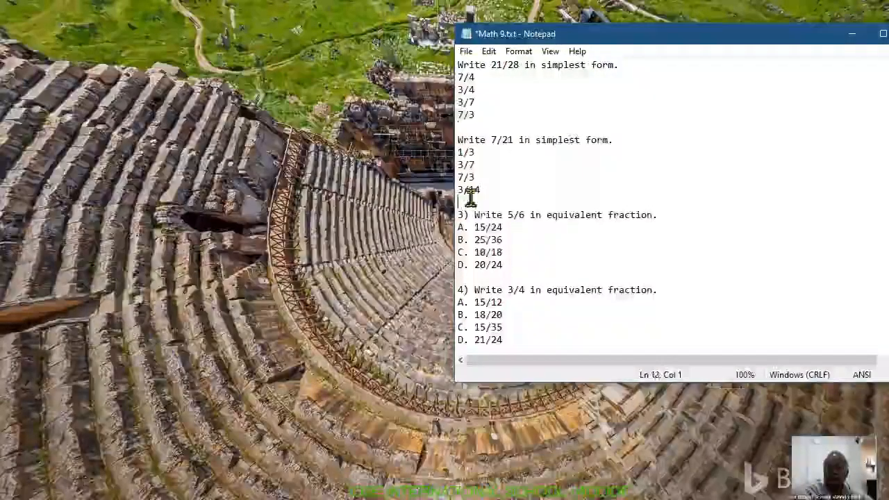
click(522, 274)
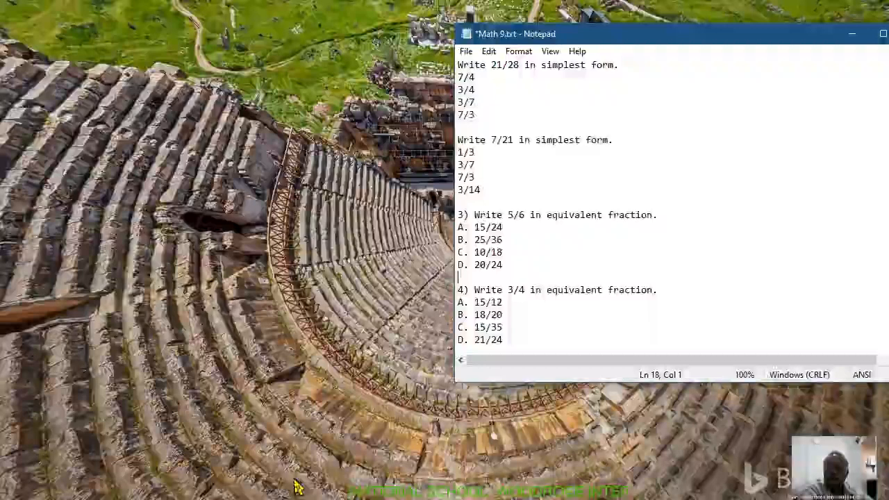
Step: Open a new empty Notepad window and place it beside the Math 9.txt window
click(470, 57)
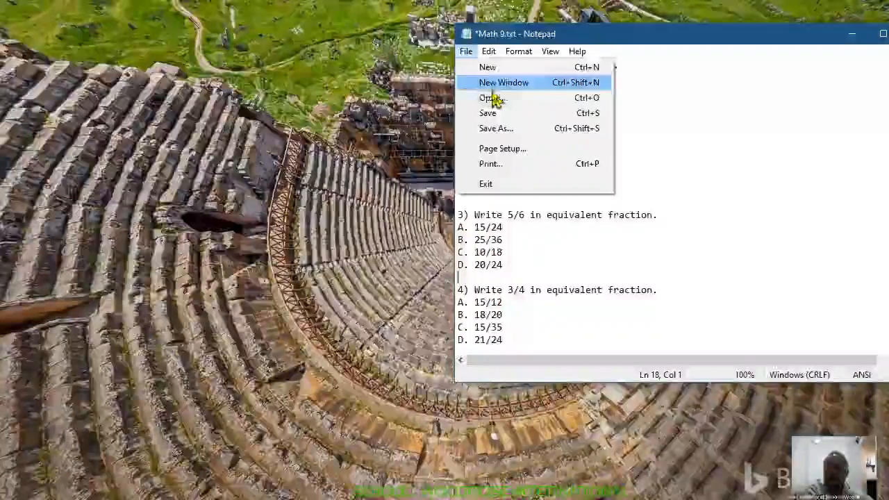
click(534, 83)
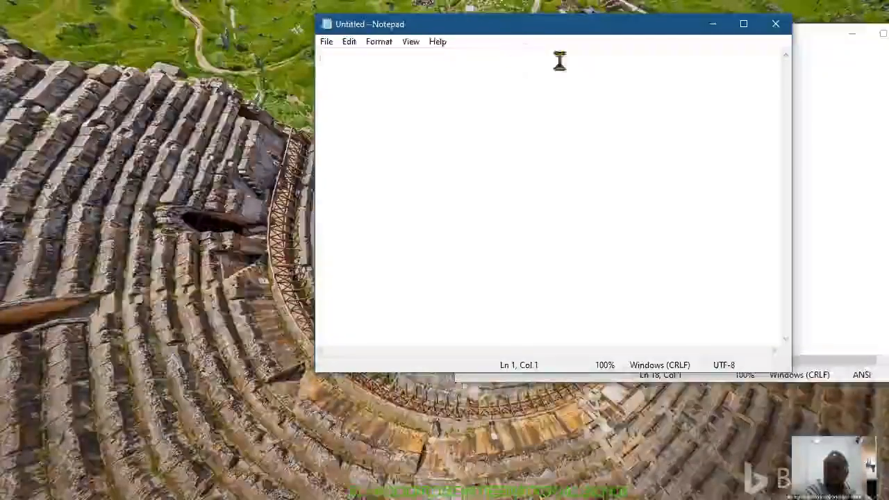
drag(596, 28, 284, 35)
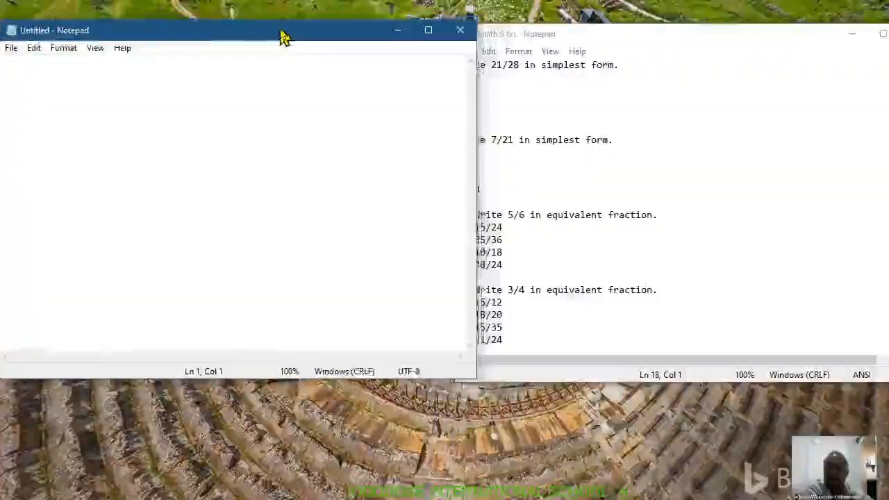
Step: Copy questions 1 to 5 with their answers from Math 9.txt into the empty Notepad window
double_click(646, 43)
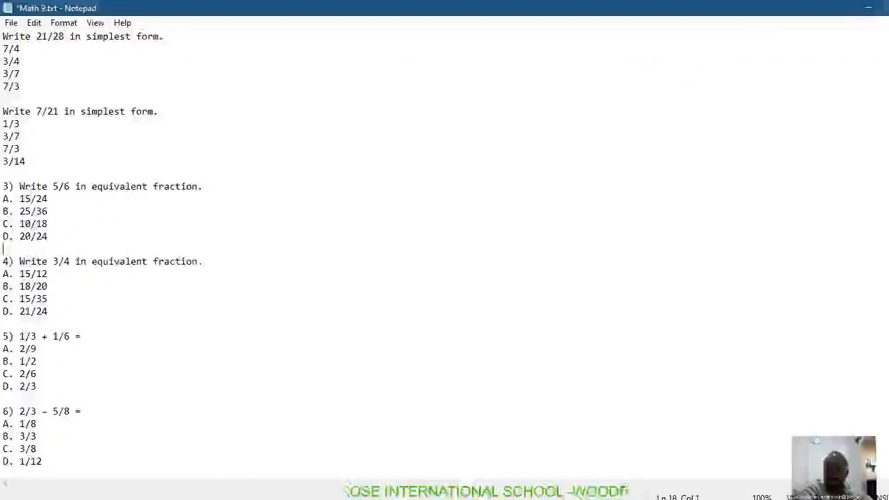
click(888, 8)
drag(680, 37, 701, 35)
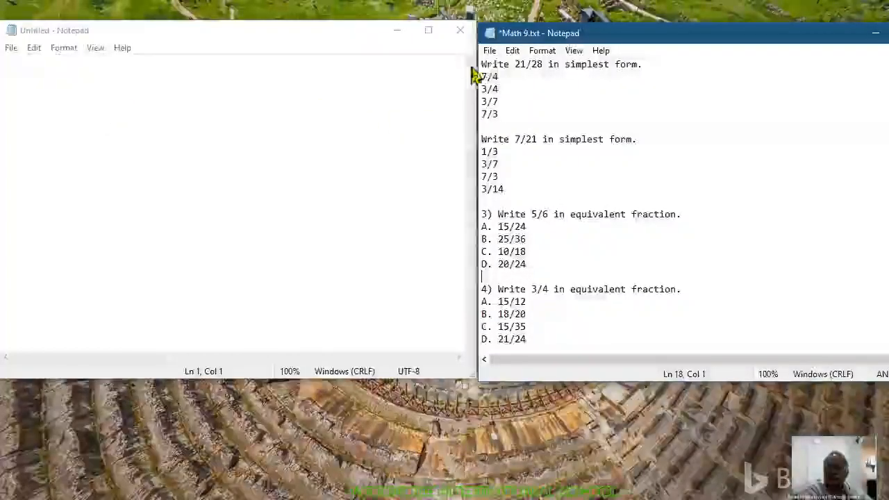
drag(483, 66, 542, 127)
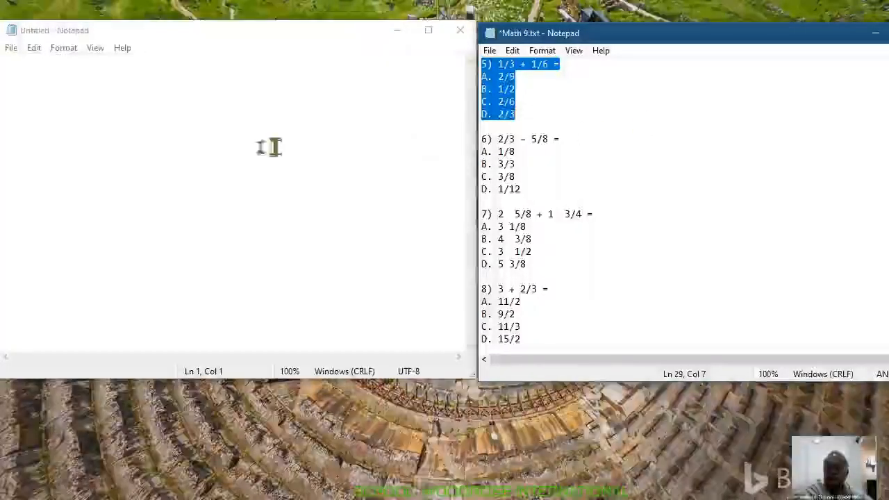
click(14, 75)
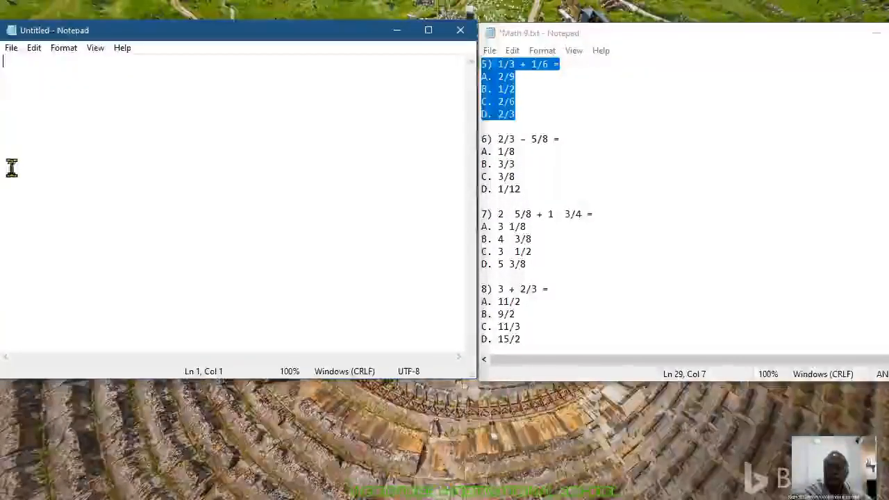
key(ctrl+v)
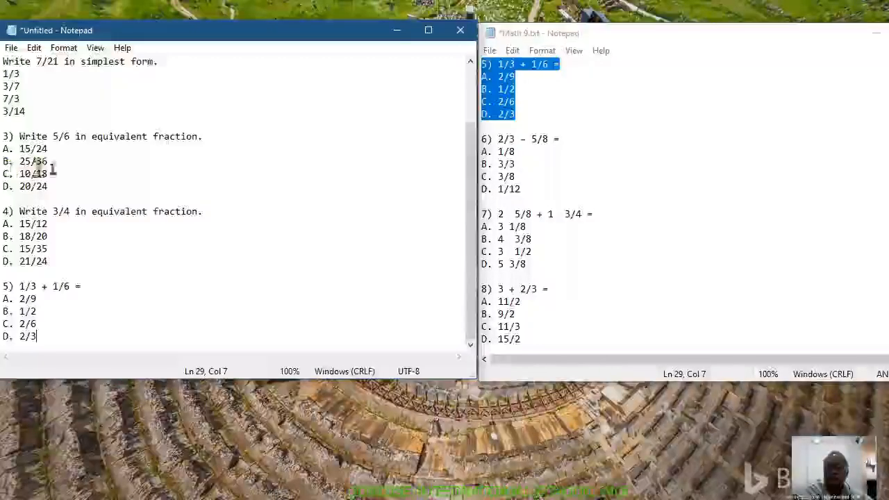
drag(329, 34, 375, 32)
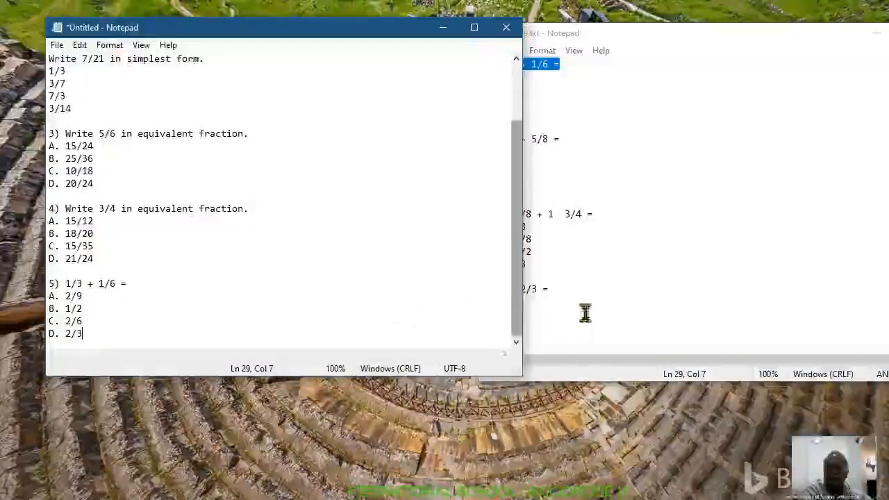
scroll(526, 278, up, 1)
scroll(526, 277, up, 1)
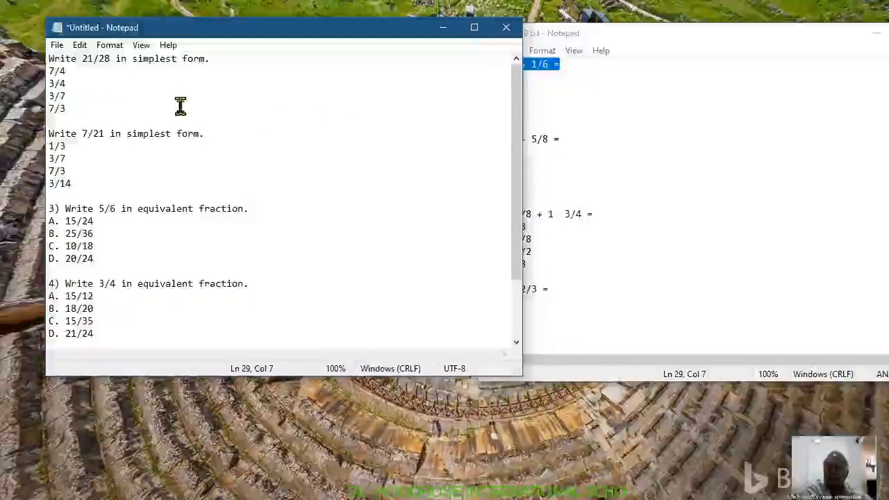
Step: Save the new document as Part 1 in the Mathematics folder and close it
click(57, 46)
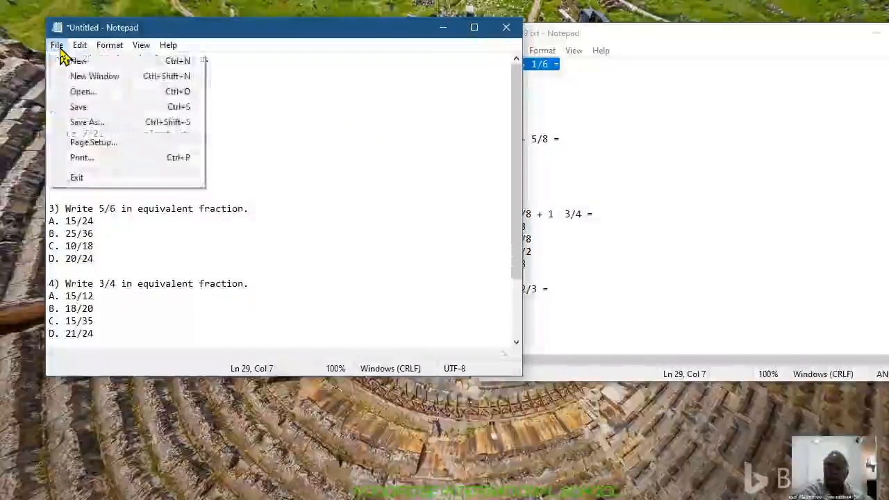
click(80, 124)
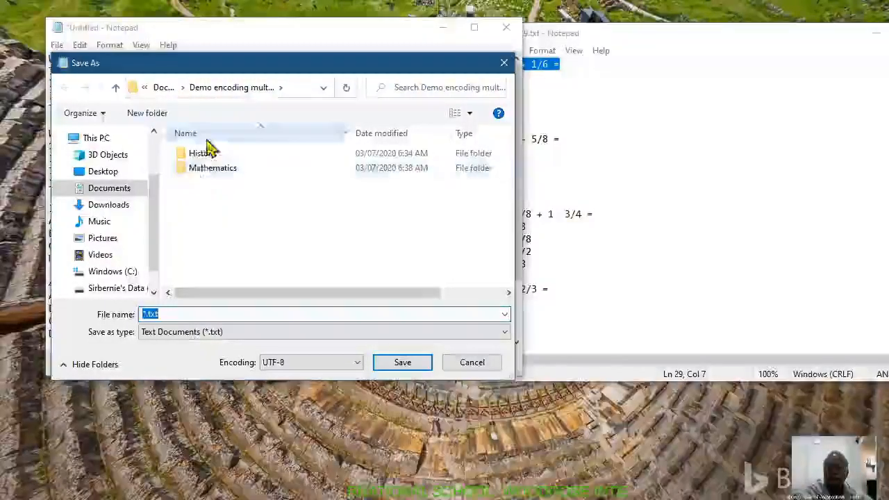
double_click(212, 172)
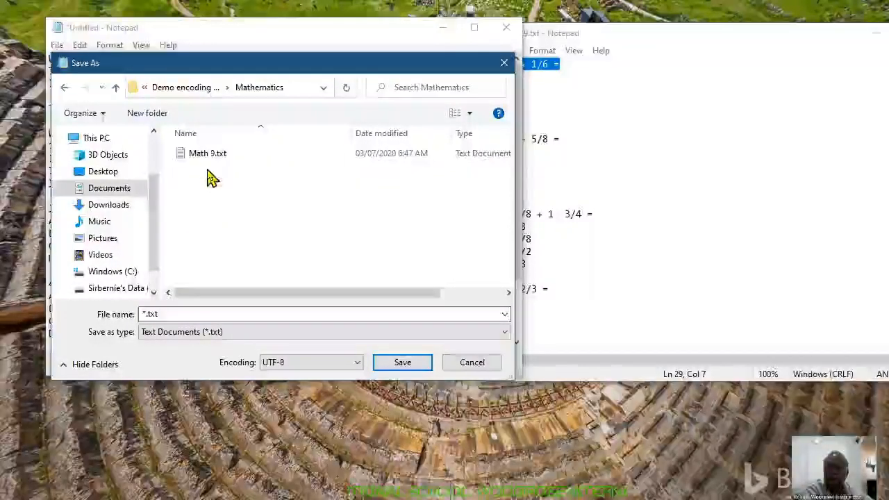
click(167, 313)
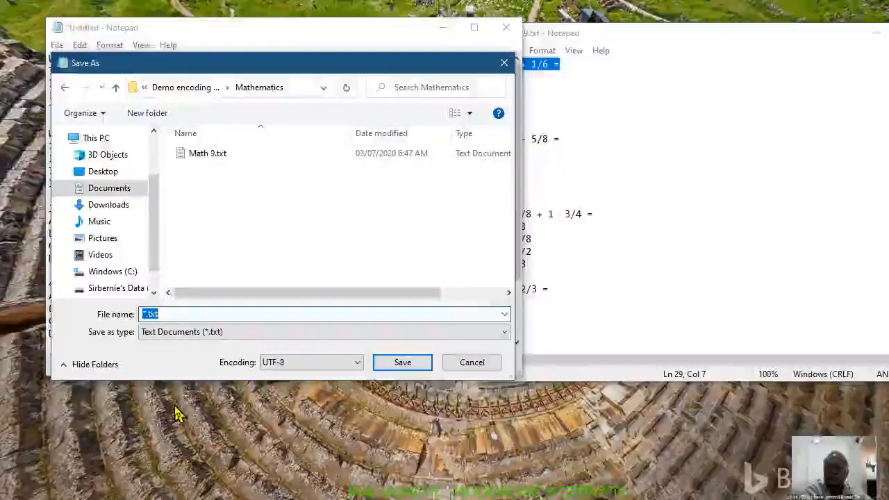
text(Par)
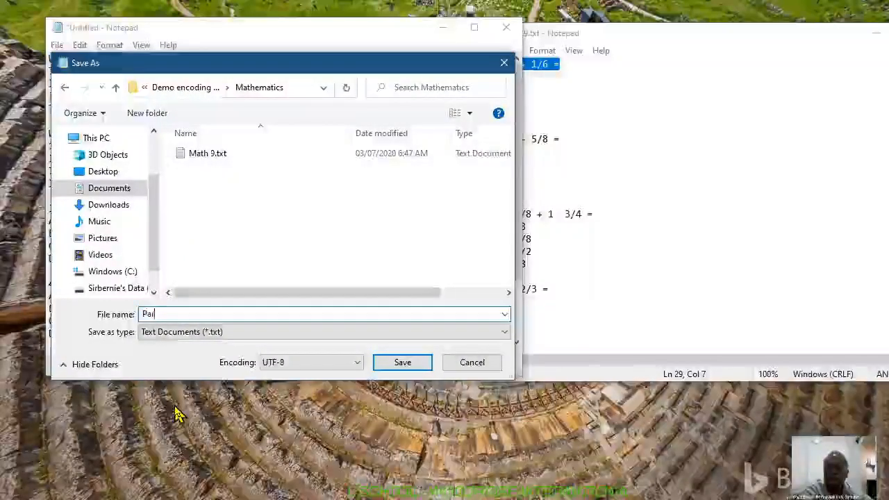
text(t 1)
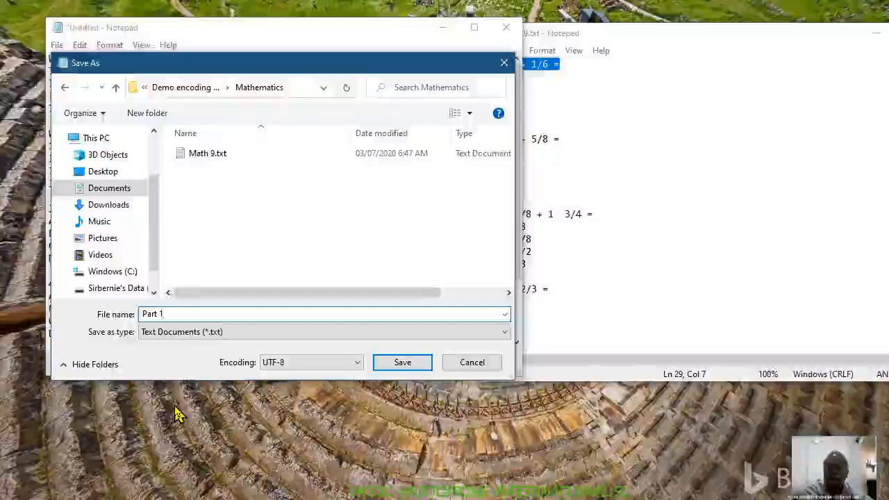
click(404, 367)
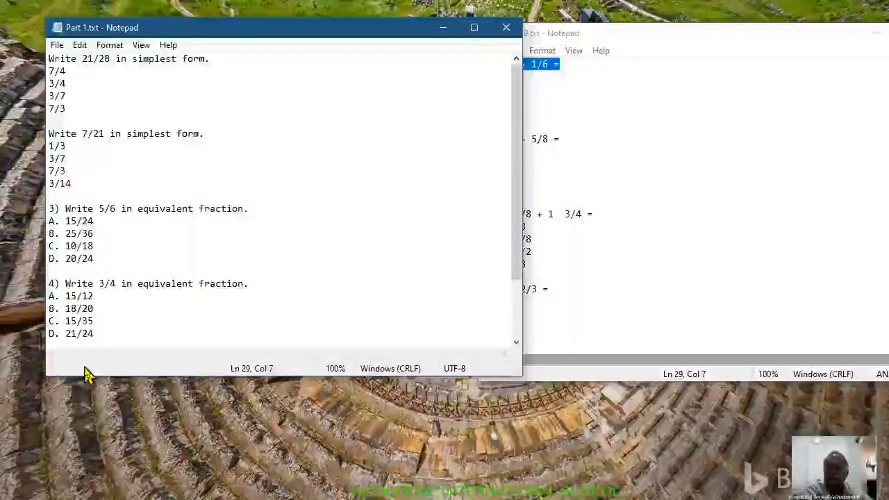
click(509, 28)
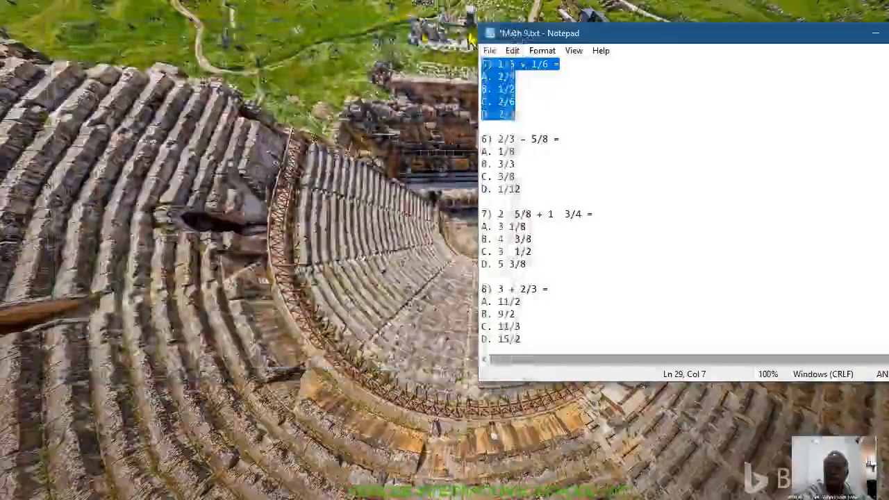
Step: Copy questions 6 to 10 with their answers in Math 9.txt
drag(693, 40, 536, 22)
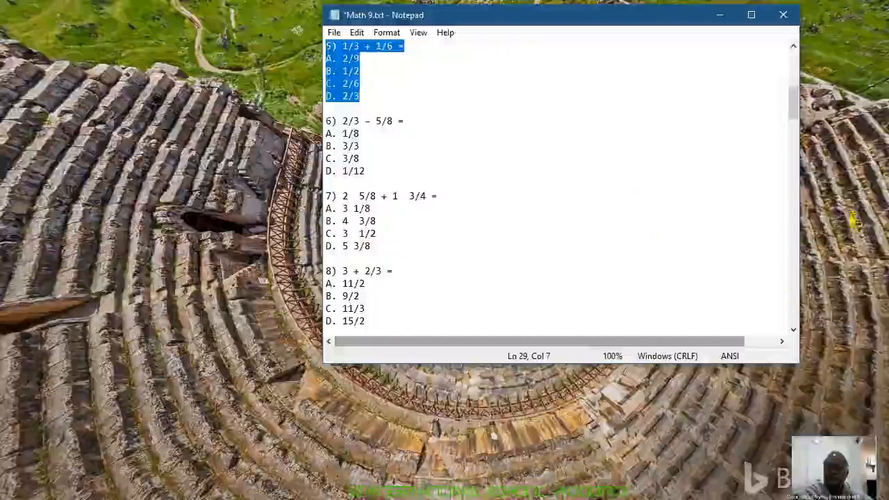
click(792, 330)
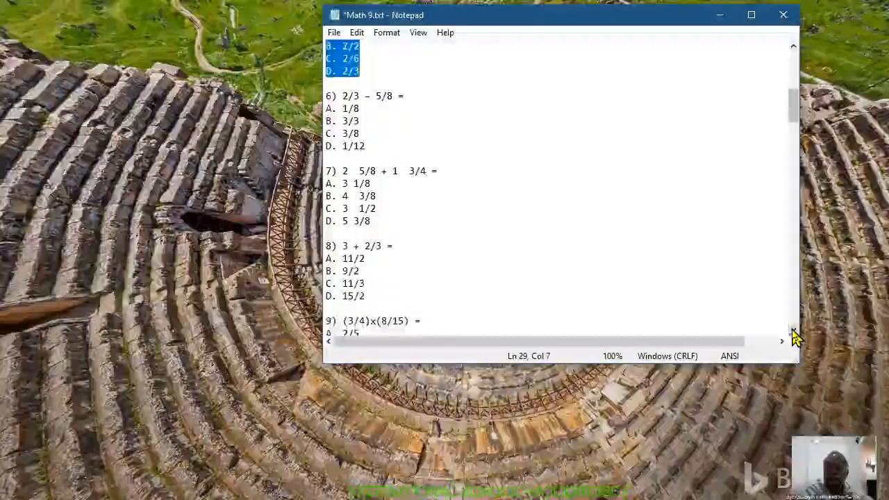
click(792, 331)
click(793, 331)
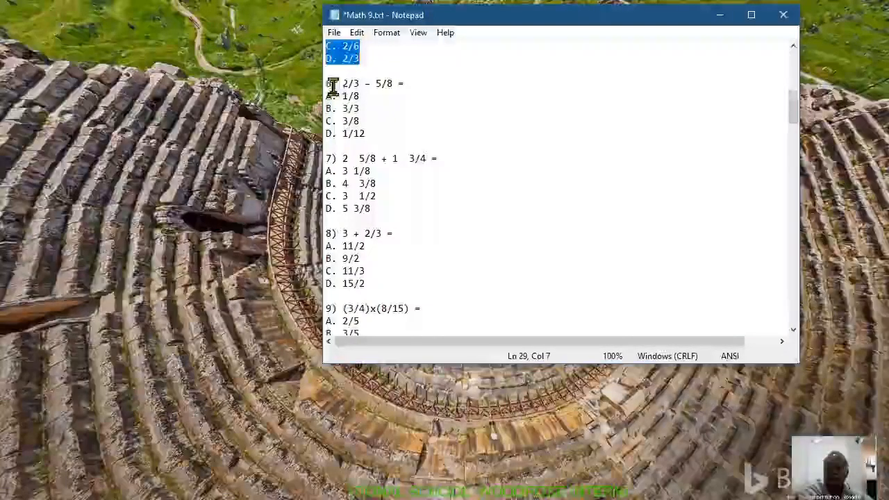
drag(334, 84, 400, 281)
drag(395, 246, 382, 260)
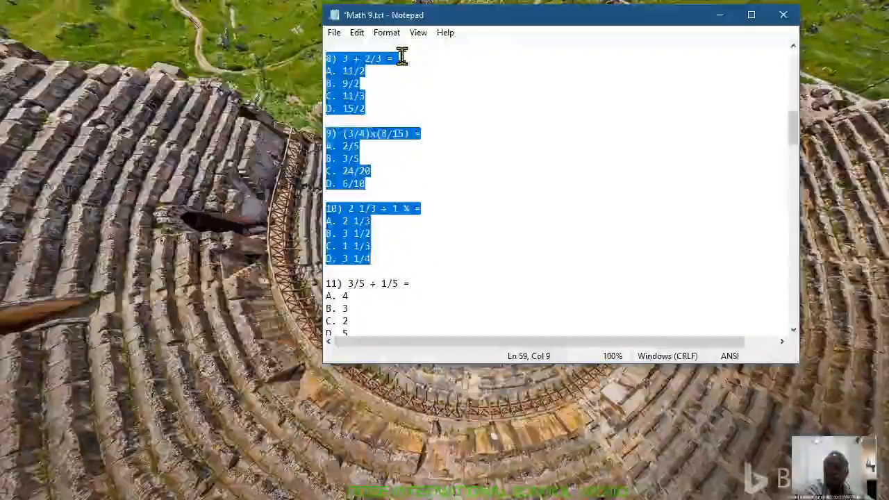
Step: Paste the copied questions into a new Notepad window and add a line break after the final answer
click(335, 35)
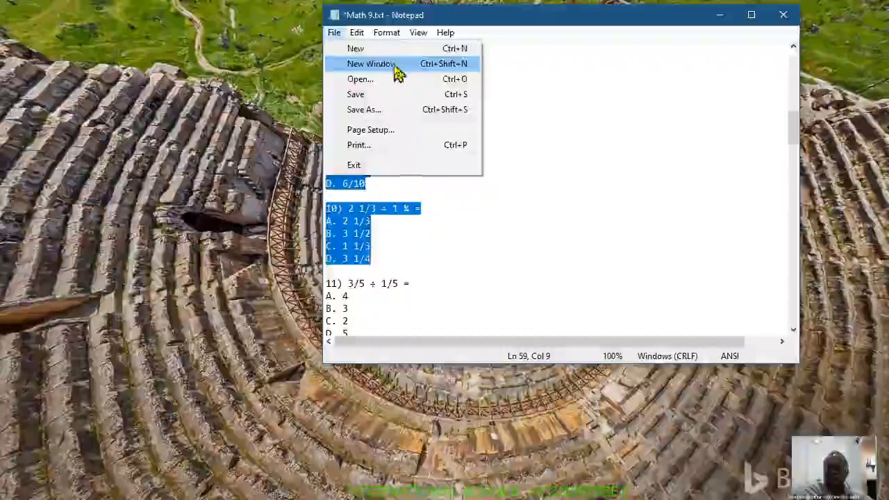
click(394, 68)
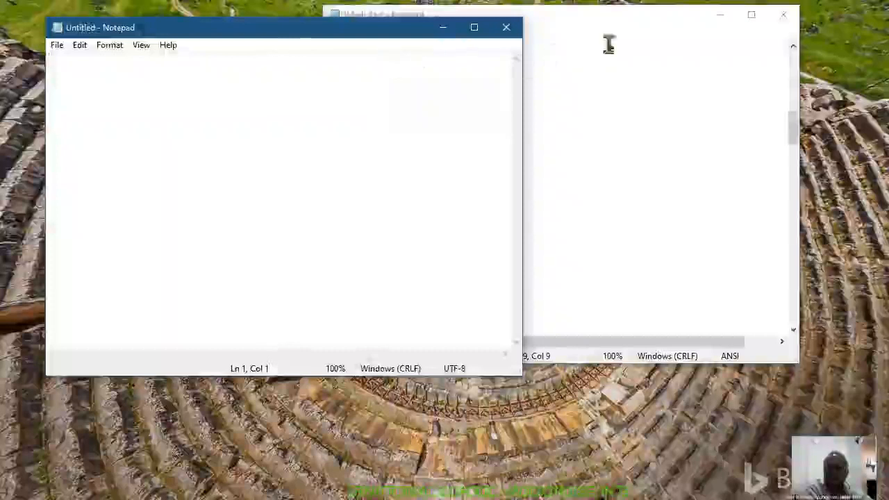
drag(558, 23, 665, 37)
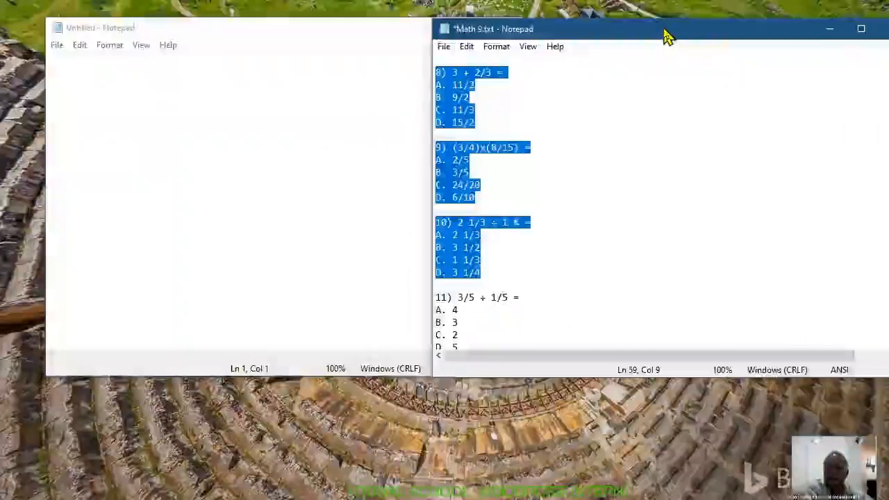
click(78, 67)
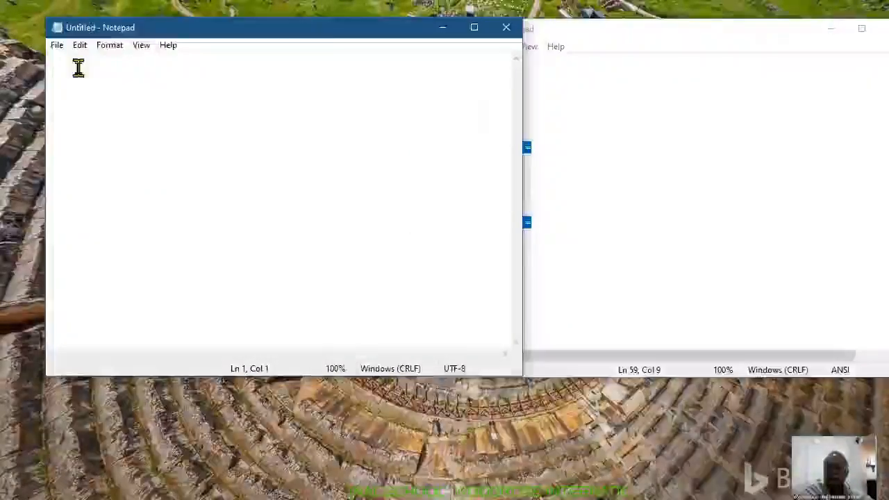
key(ctrl+v)
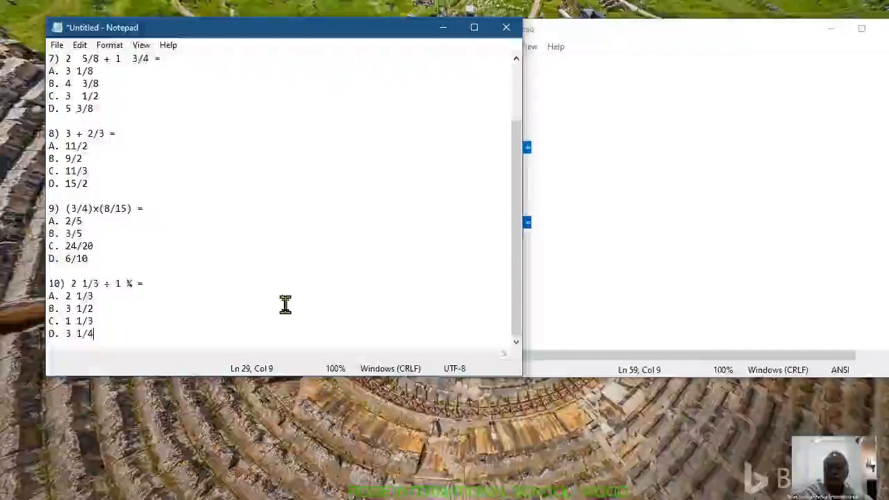
key(Return)
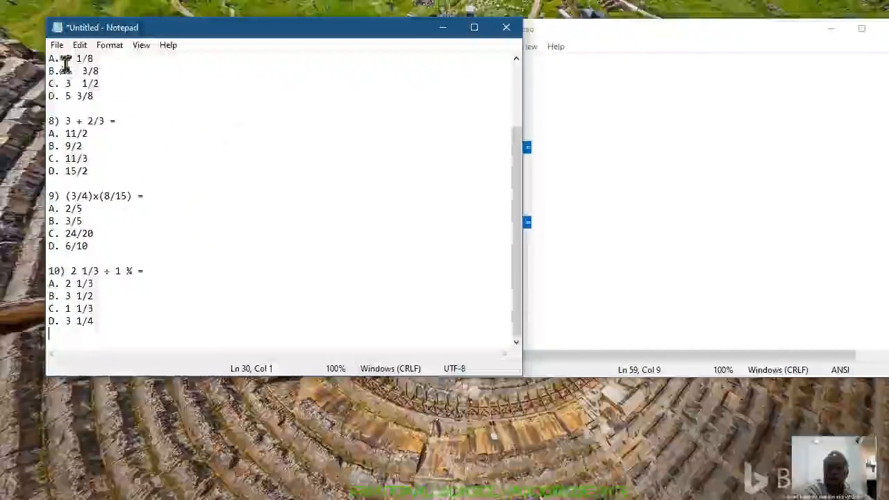
Step: Save the document with questions 6 to 10 as Part 2 in the Mathematics folder and close it
click(57, 46)
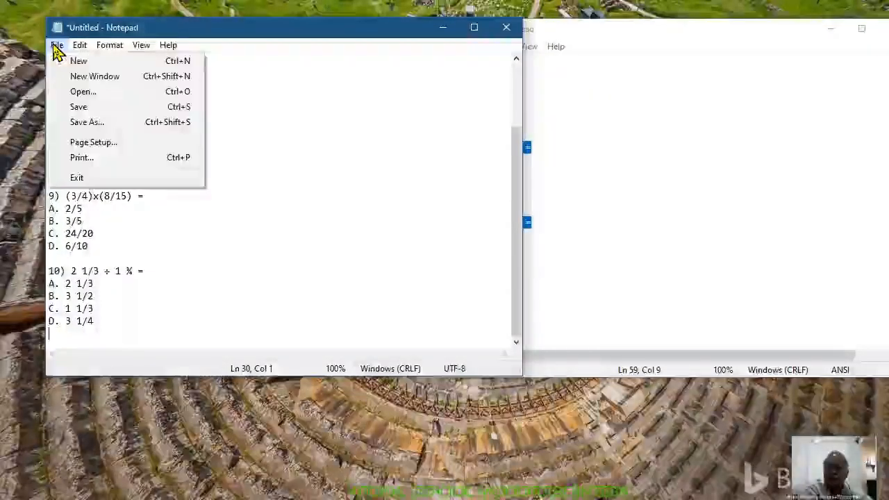
click(80, 127)
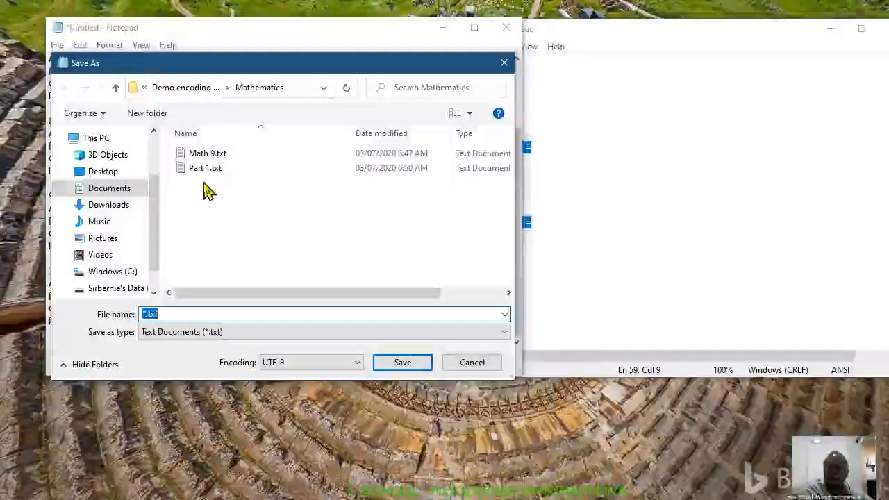
text(Part 2)
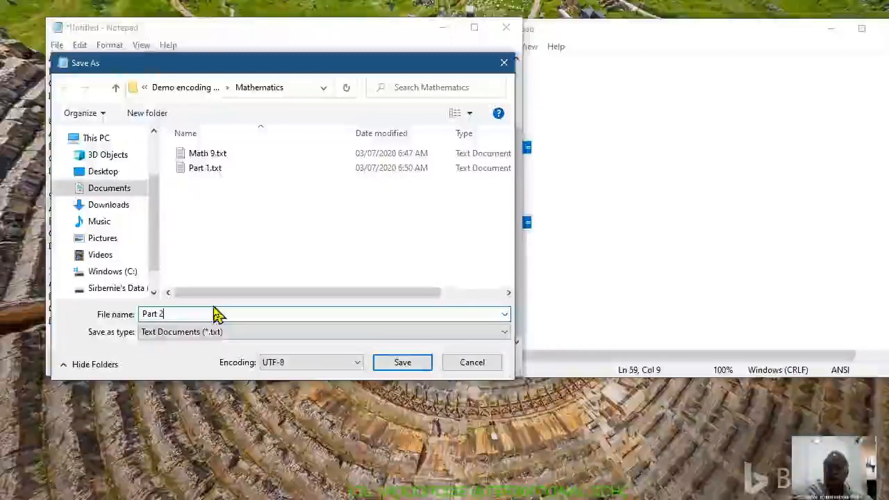
click(391, 367)
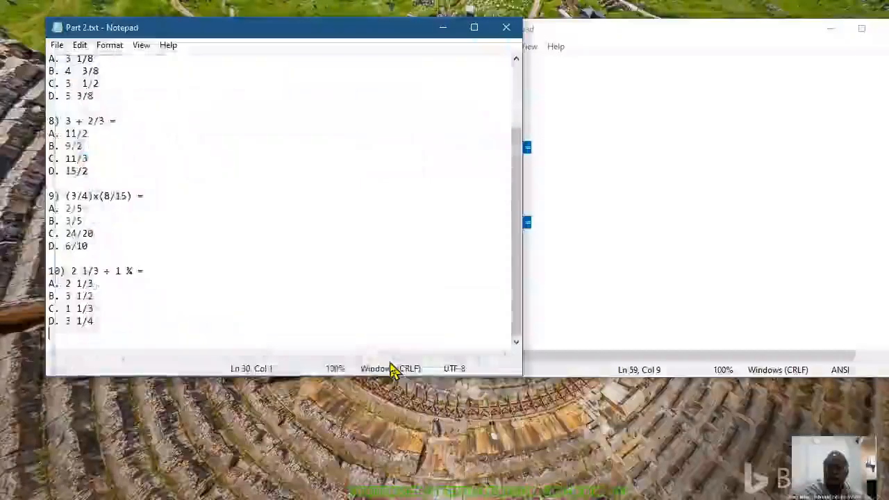
click(516, 35)
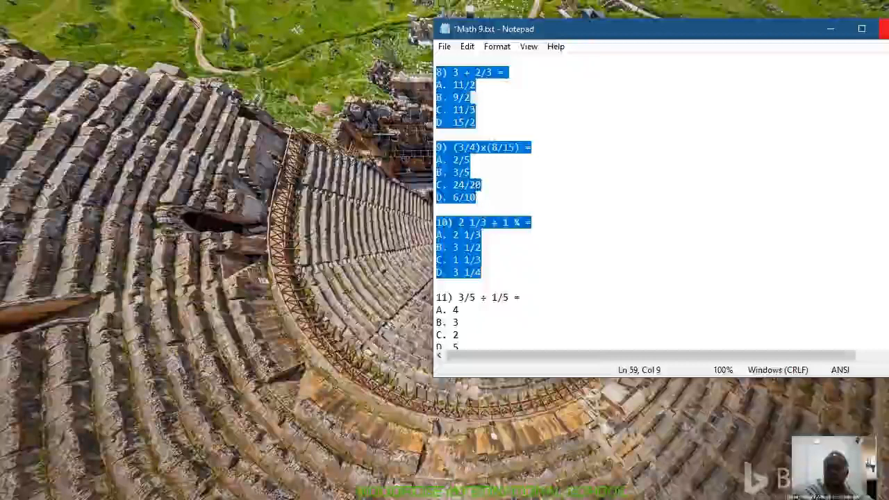
Step: Close Math 9.txt without saving its changes
click(882, 29)
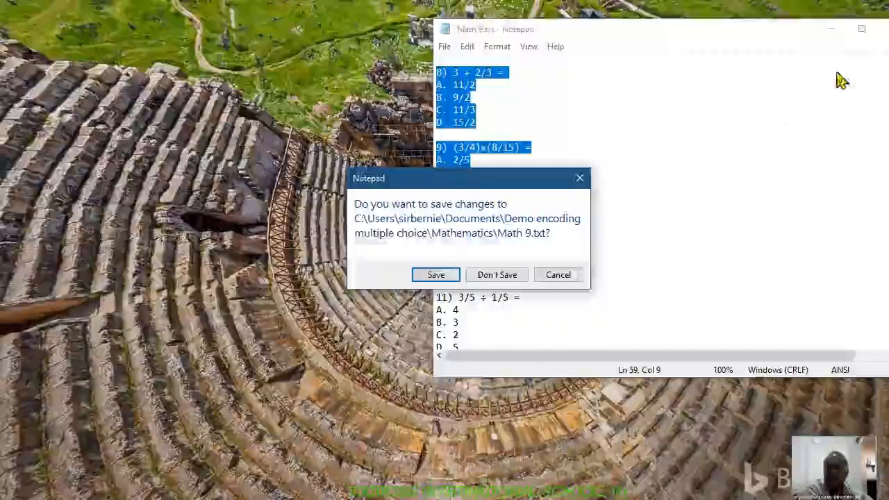
click(509, 277)
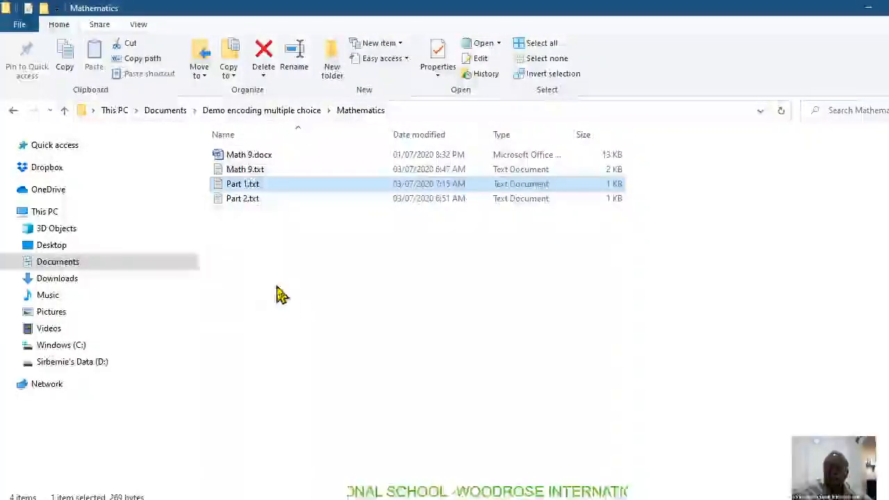
Step: Open Part 1.txt and insert {~%0% before the first answer, 7/4, of the 21/28 question
double_click(250, 184)
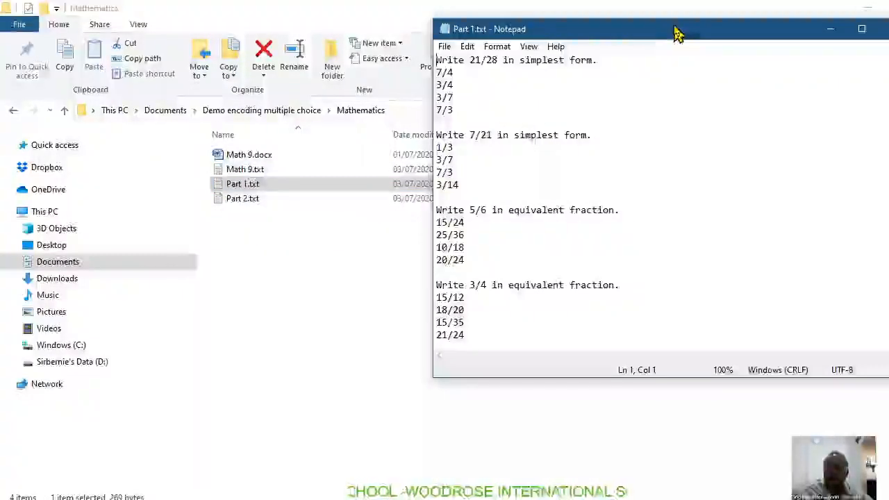
drag(677, 32, 664, 25)
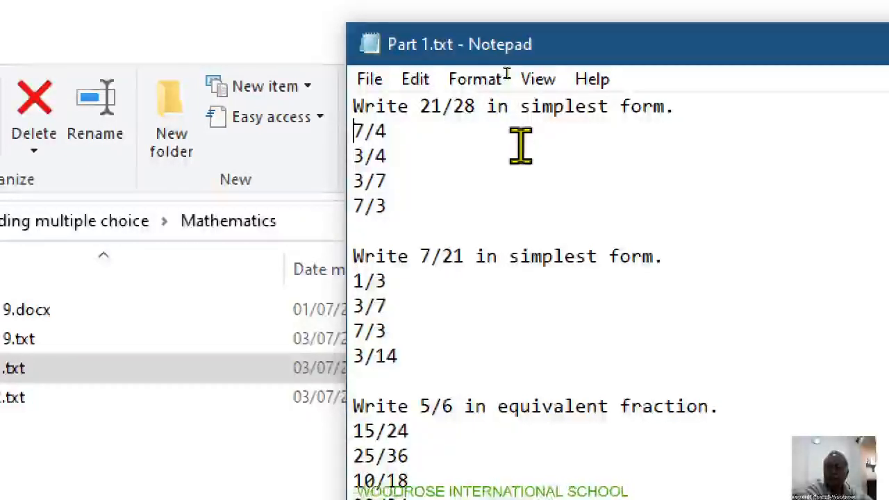
text({)
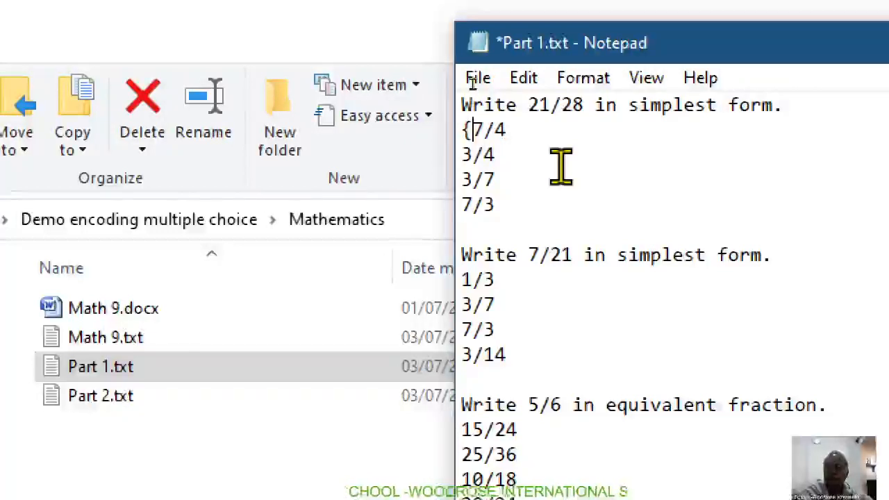
text(!)
key(BackSpace)
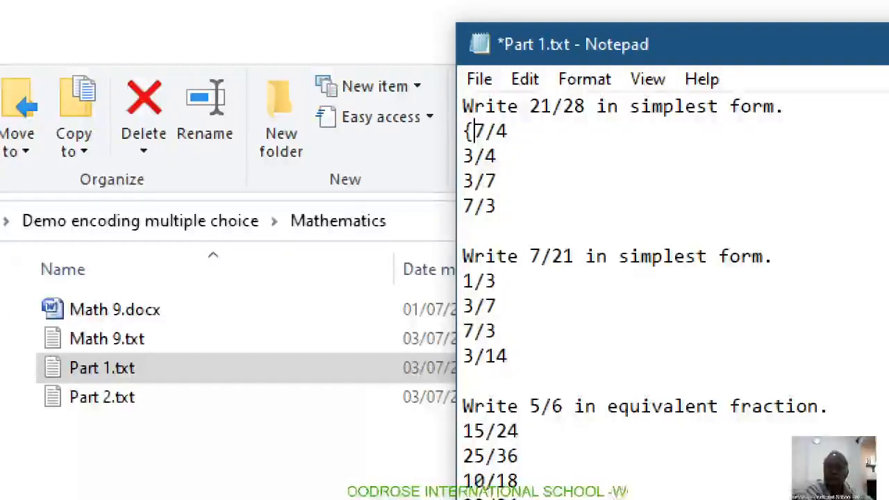
text(~)
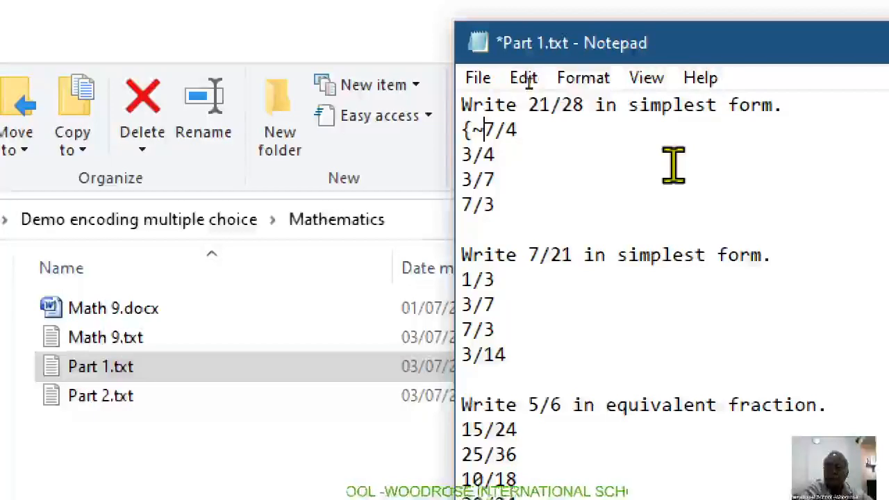
text(%)
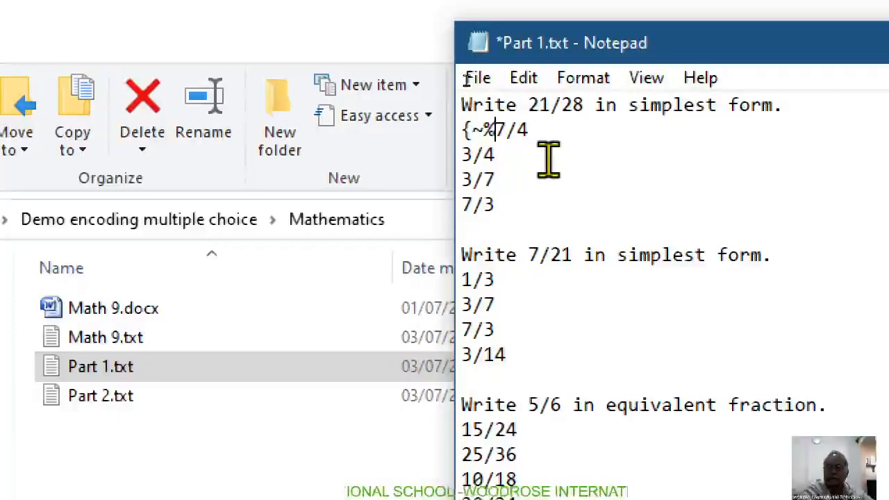
text(0)
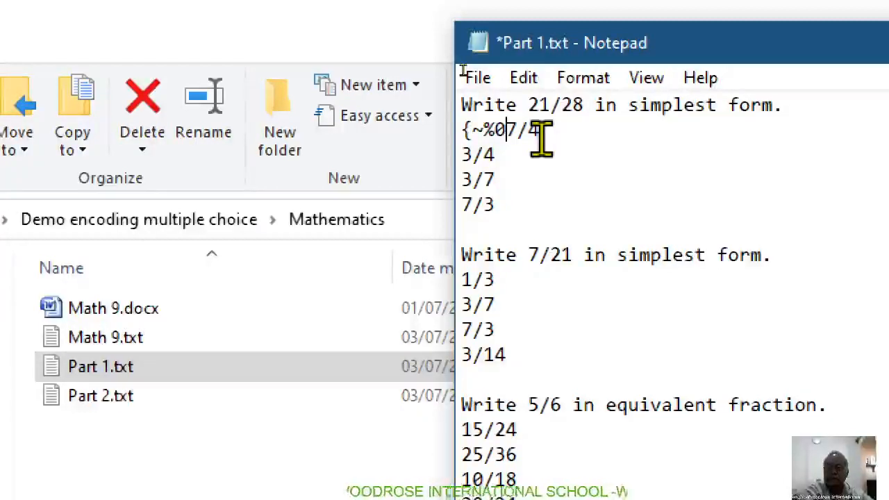
text(%)
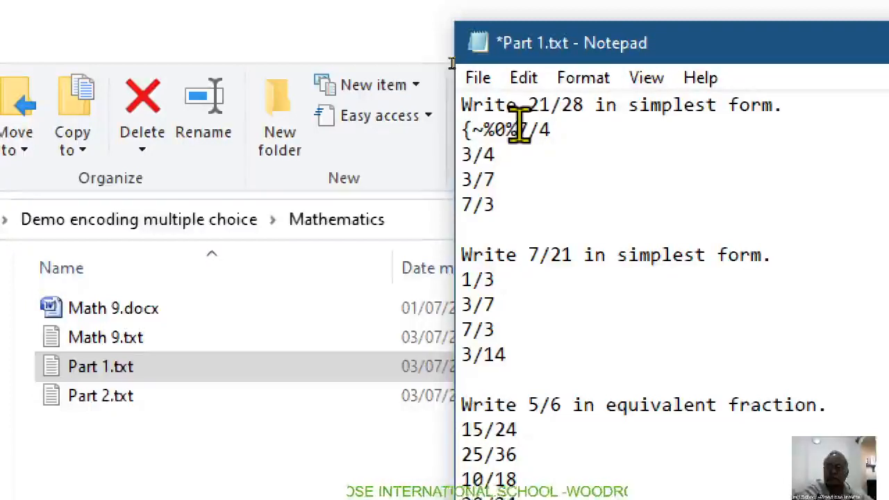
Step: Copy the ~%0% code from the 7/4 answer, then prefix answer 3/4 with ~%100% and answer 3/7 with ~%0%
drag(519, 128, 472, 129)
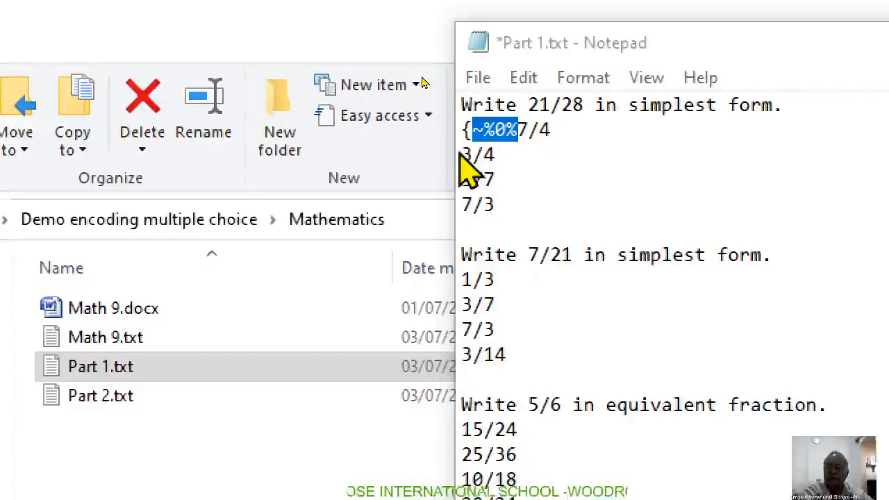
click(520, 156)
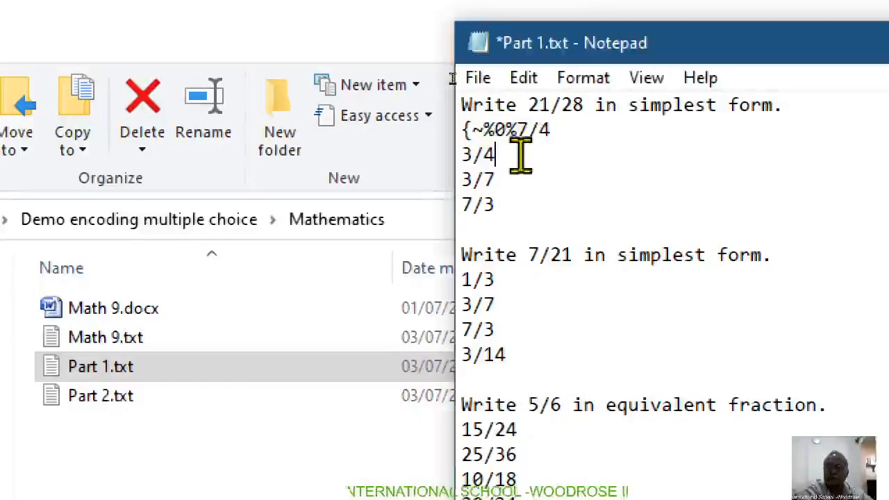
click(463, 154)
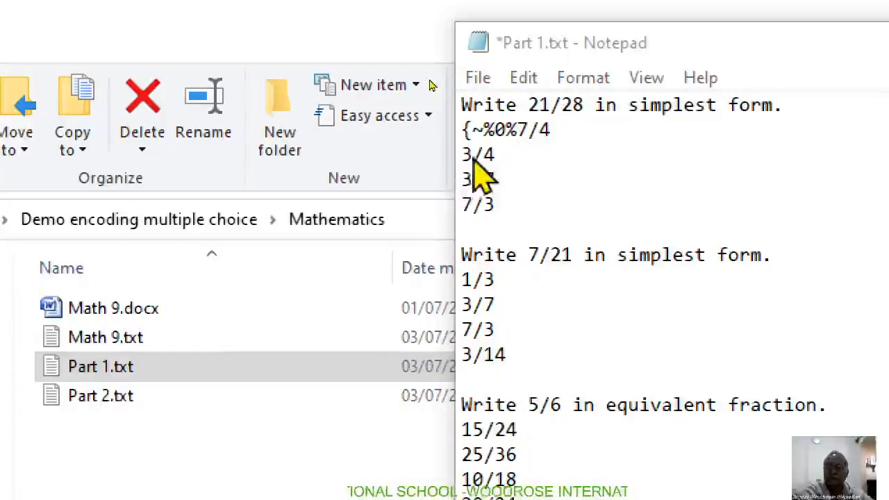
drag(674, 43, 543, 40)
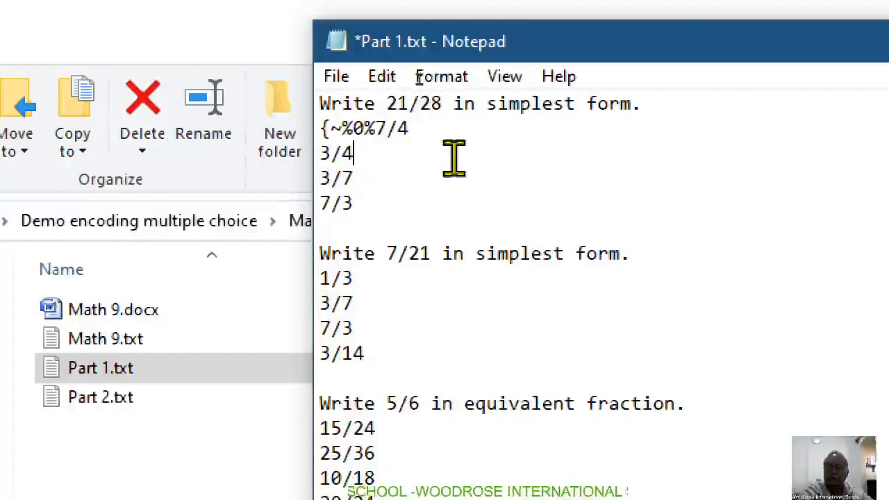
key(Left)
key(Left)
key(Left)
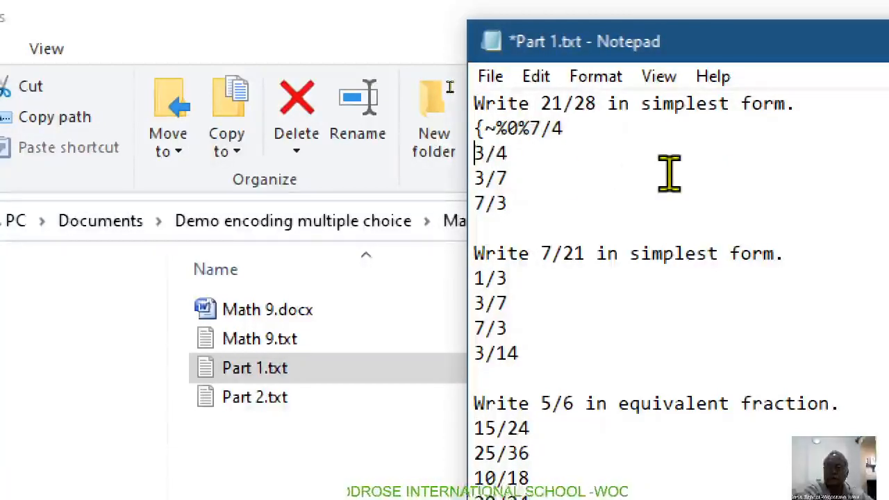
text(~%0%)
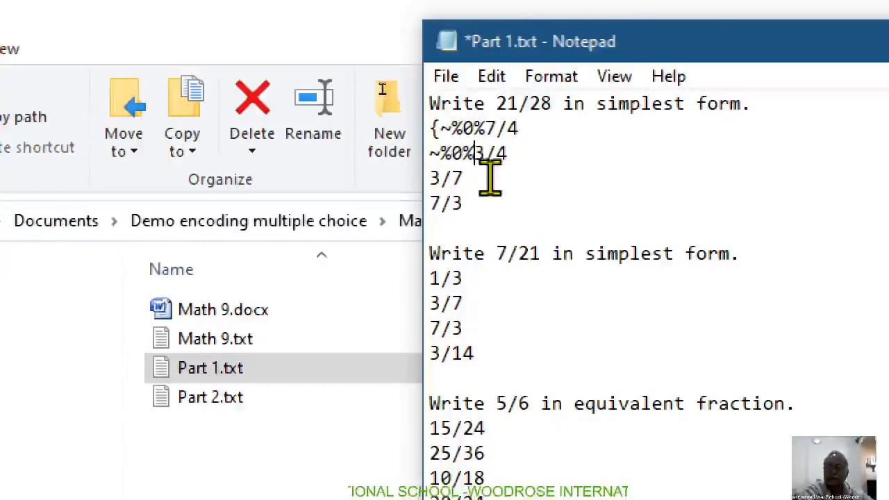
click(452, 153)
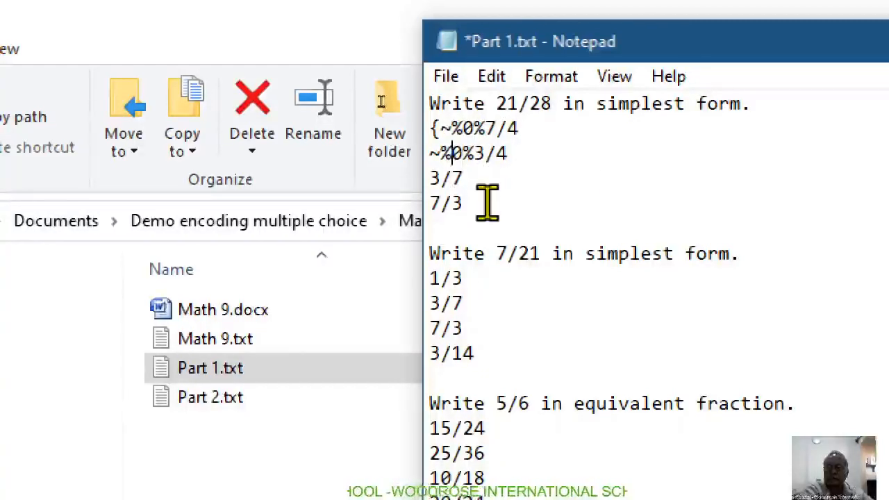
text(10)
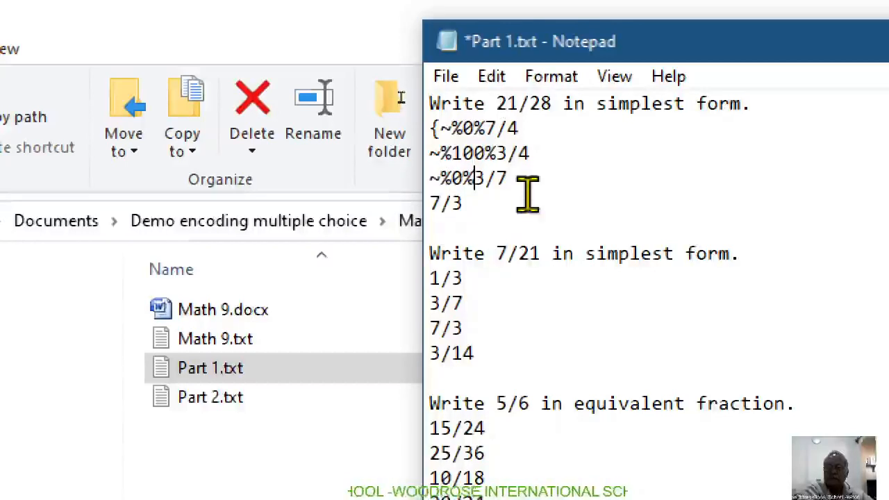
Step: Prefix the last answer of the 21/28 question, 7/3, with ~%0% and add a closing brace after it
click(431, 203)
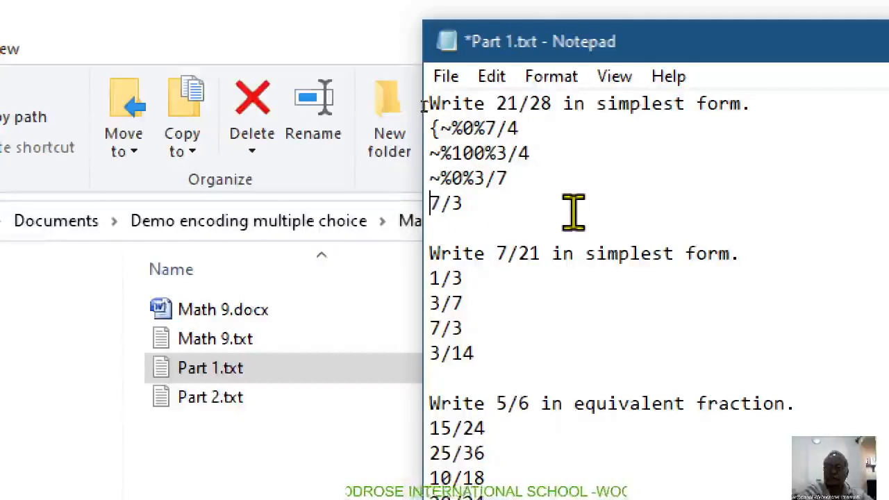
text(~%0%)
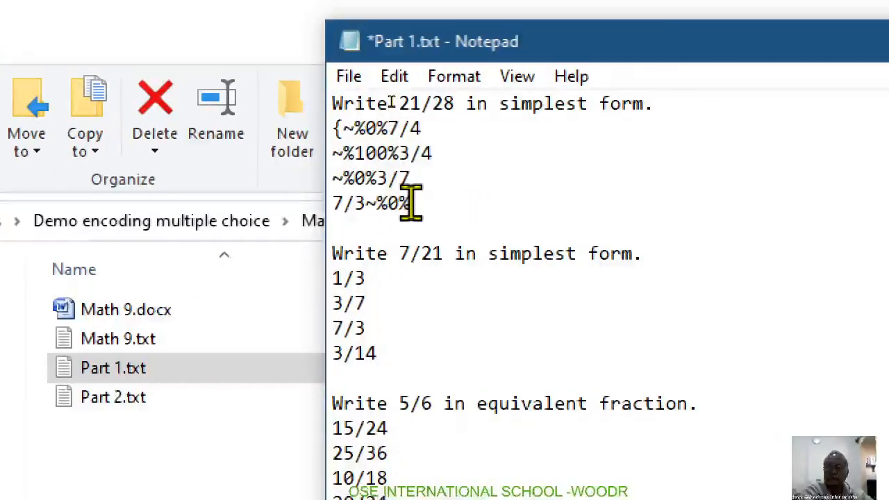
key(BackSpace)
key(BackSpace)
key(BackSpace)
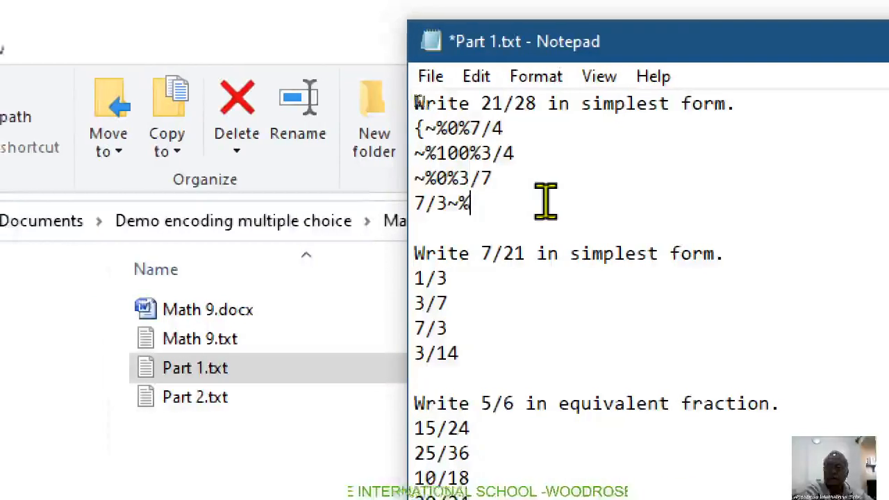
key(BackSpace)
key(Left)
key(Left)
key(Left)
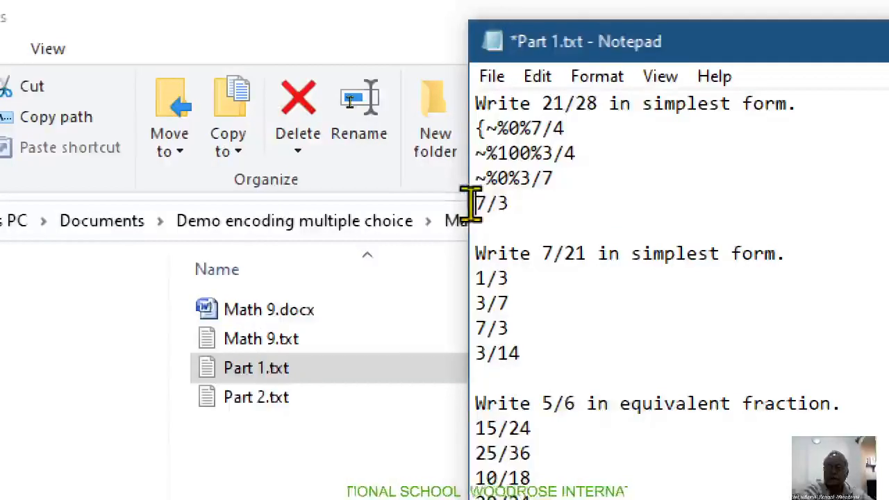
text(~%0%)
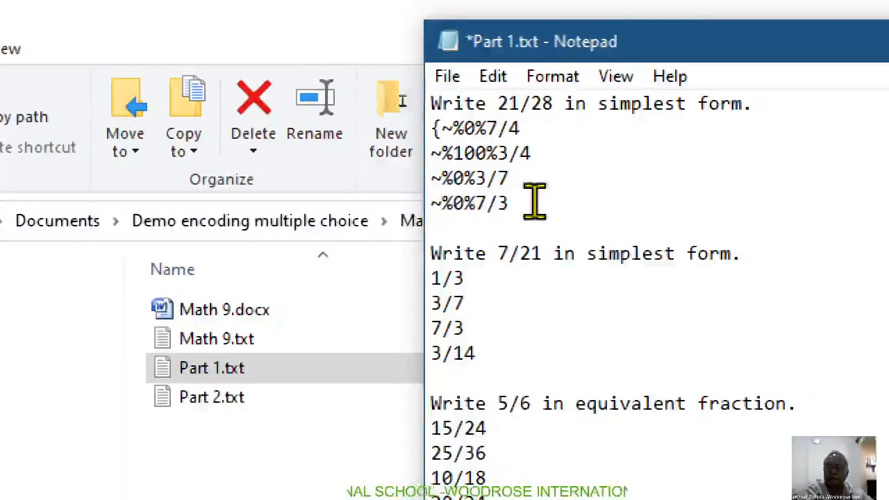
click(514, 203)
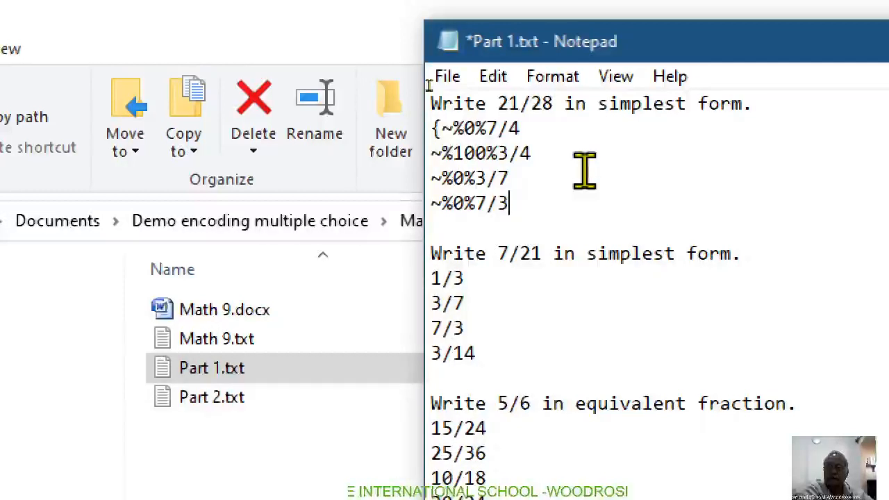
text(})
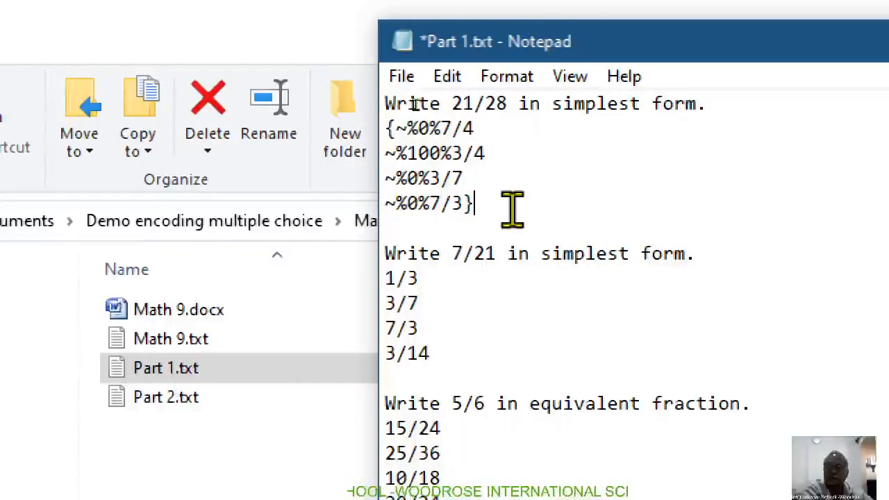
Step: Insert {~%100% before the first answer, 1/3, of the 7/21 question to mark it as correct
click(386, 278)
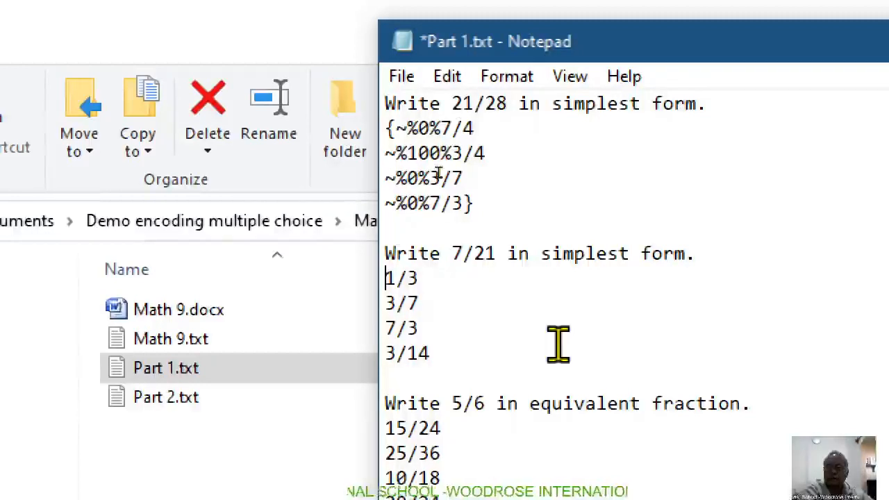
text({)
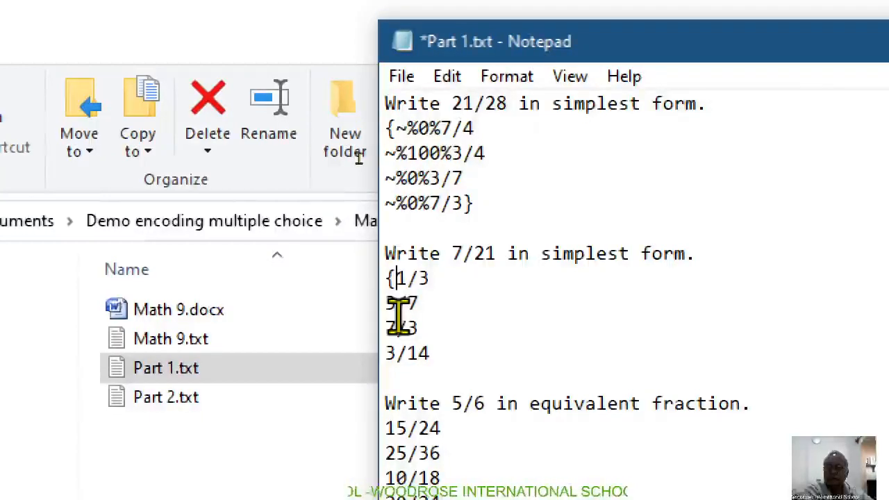
text(~%0%)
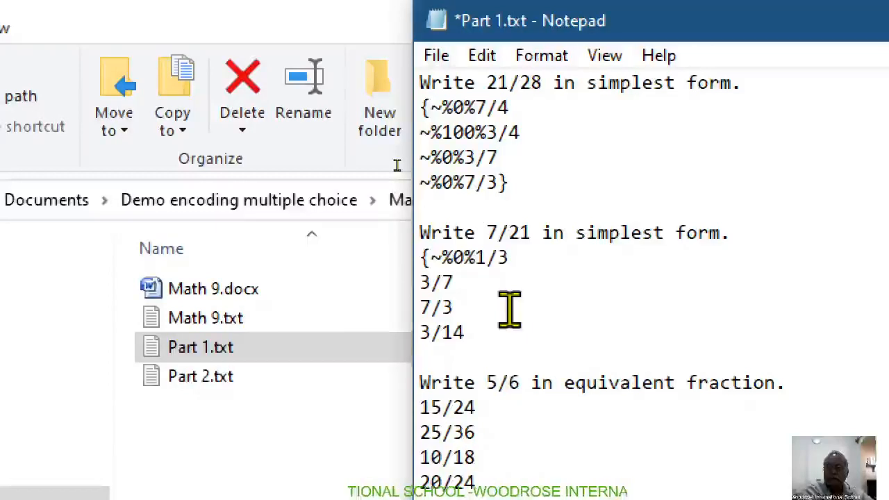
text(10)
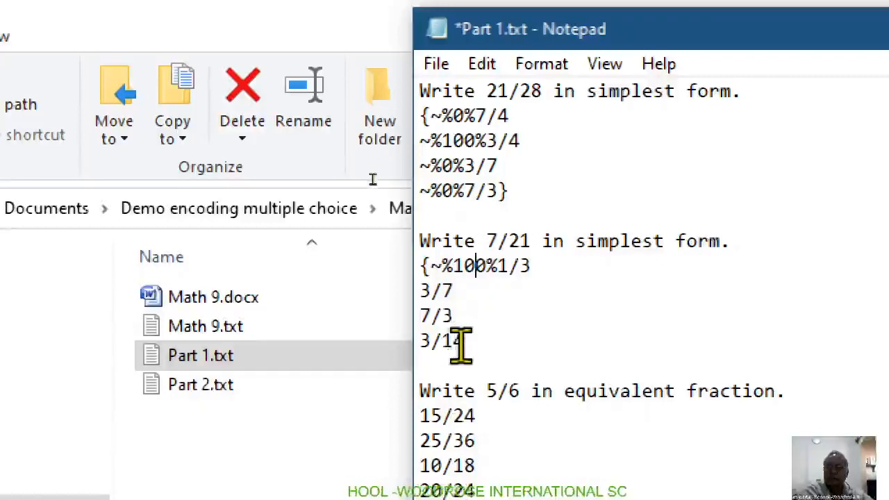
Step: Prefix answers 3/7, 7/3 and 3/14 of the 7/21 question with ~%0% and add a closing brace after 3/14
click(422, 291)
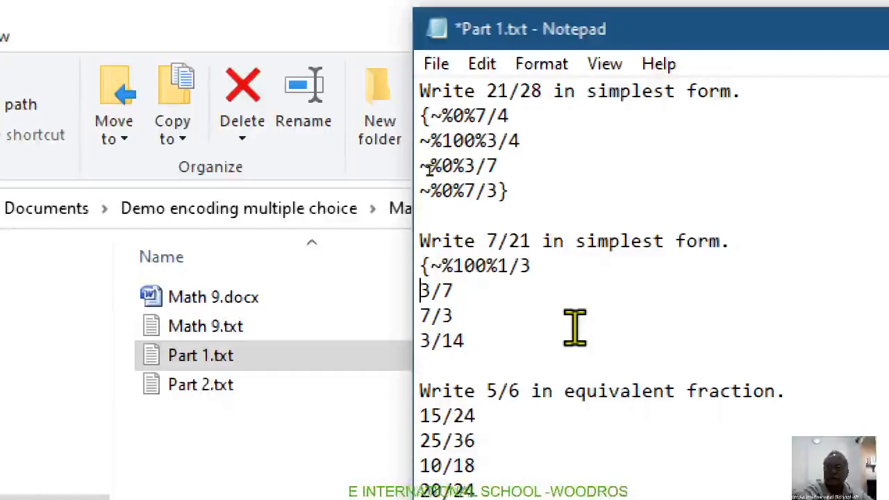
text(~%0%)
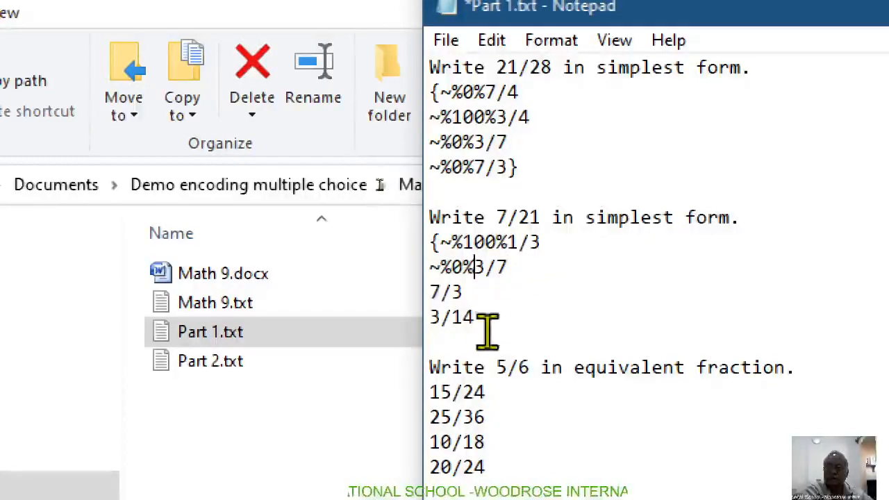
click(430, 291)
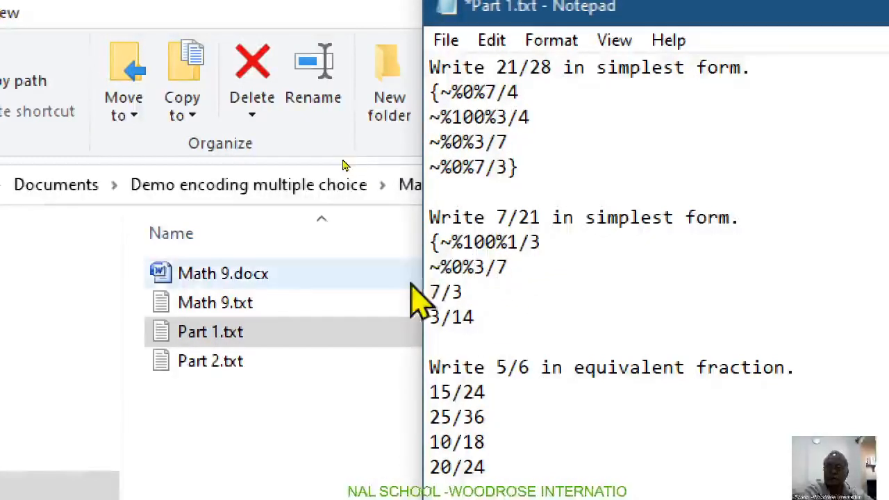
text(~%0%)
click(289, 282)
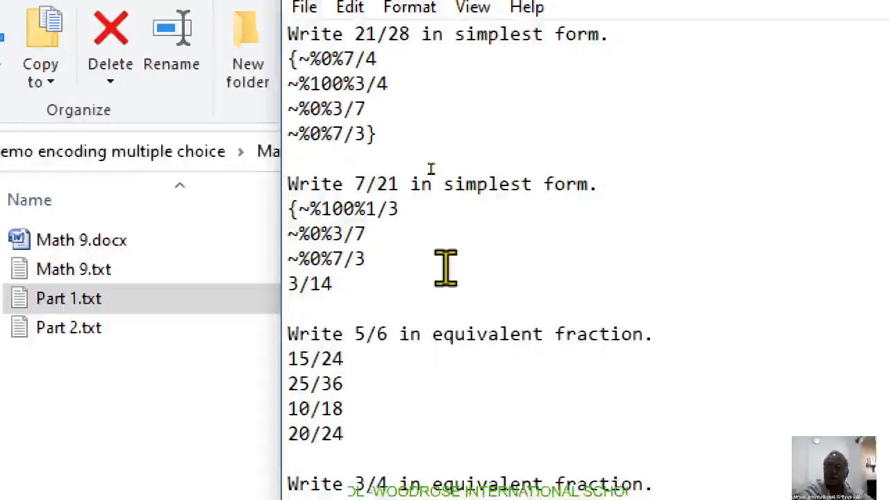
text(~%0%)
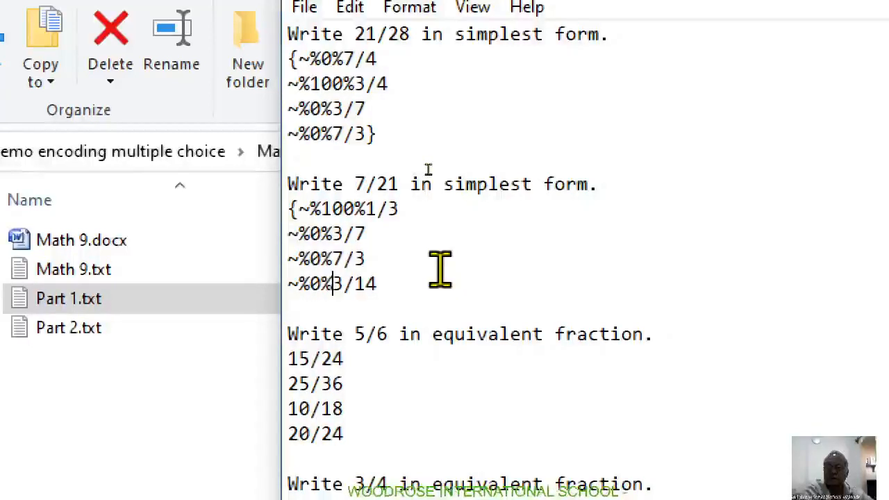
click(377, 284)
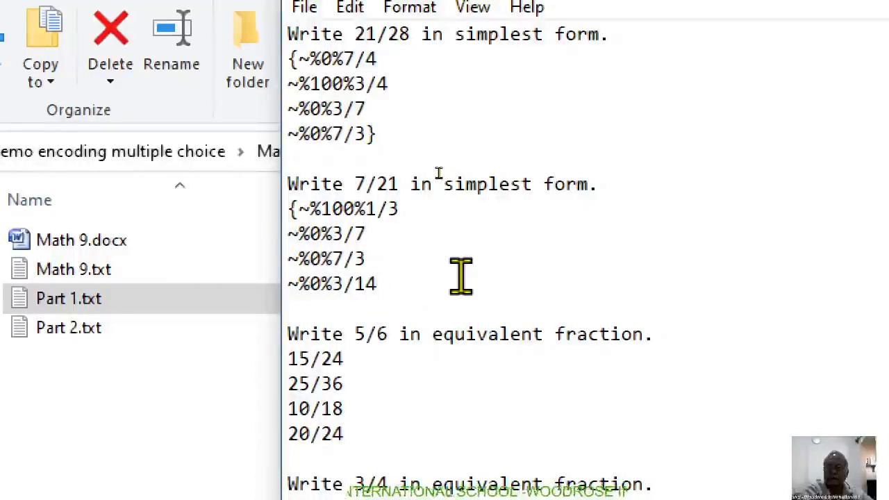
text(})
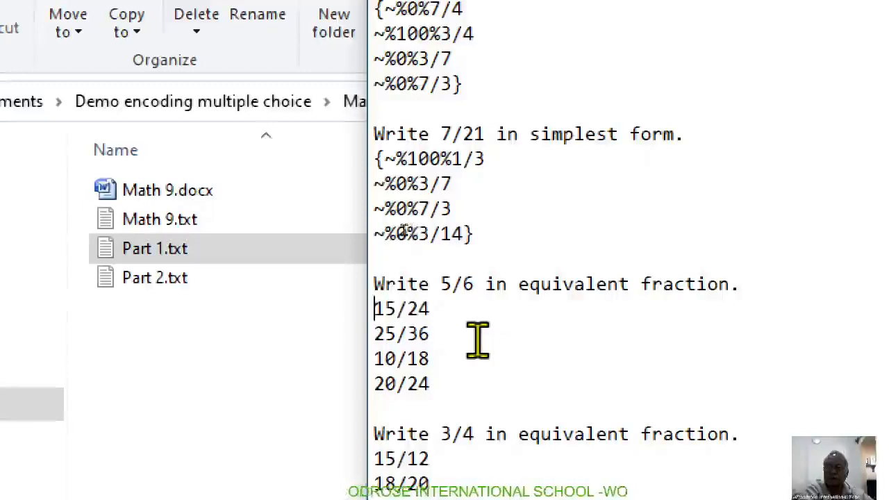
Step: Enclose the 5/6 question's answers in braces, prefixing 25/36 with ~%100% and 15/24, 10/18 and 20/24 with ~%0%
text({)
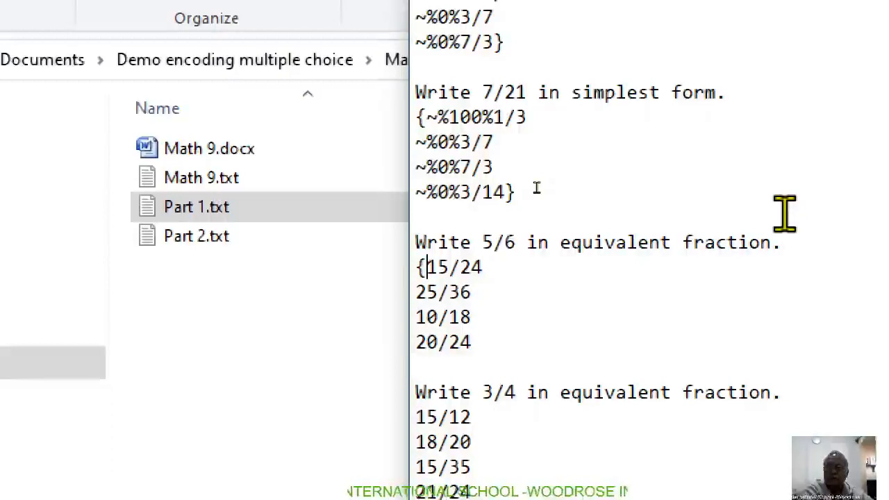
text(~%0%)
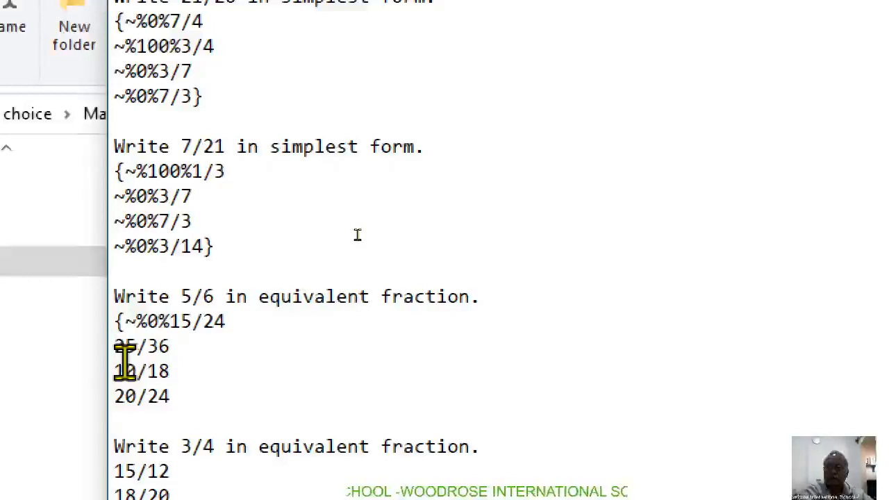
text(~%0%)
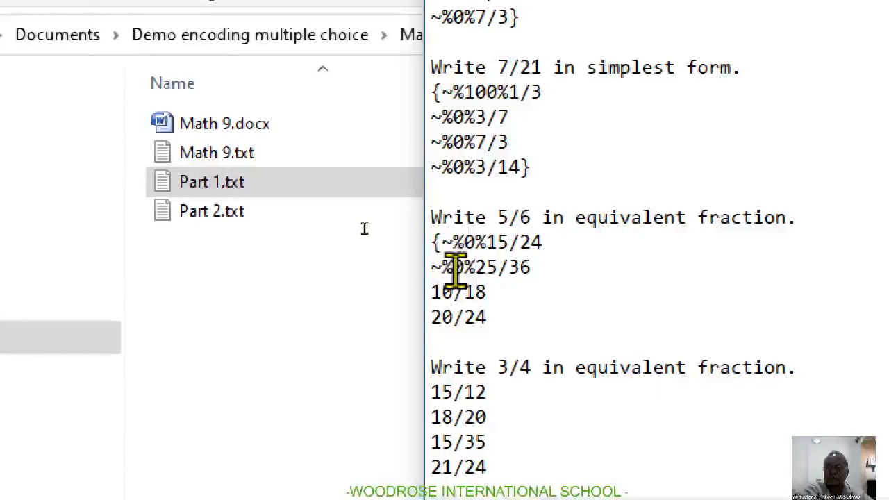
text(10)
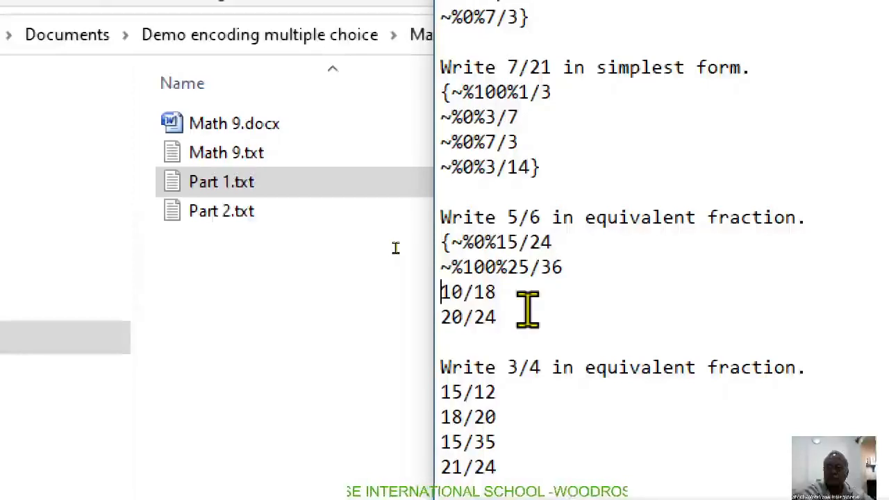
text(~%0%)
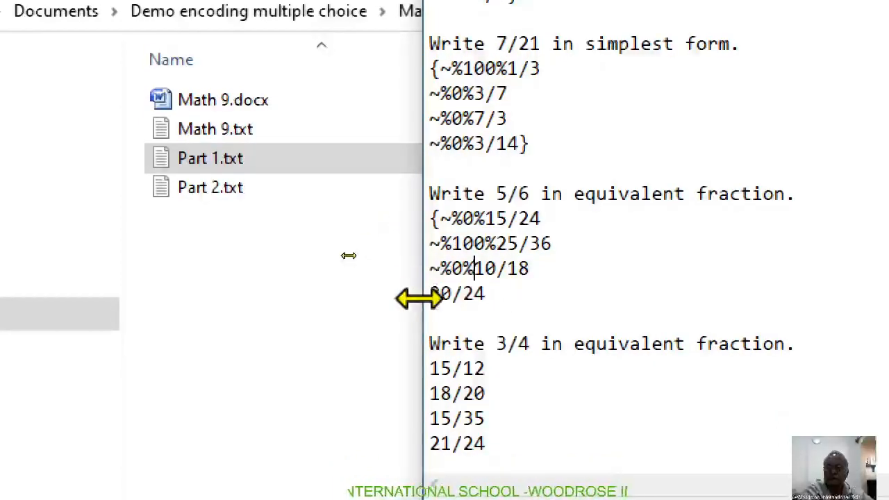
click(431, 291)
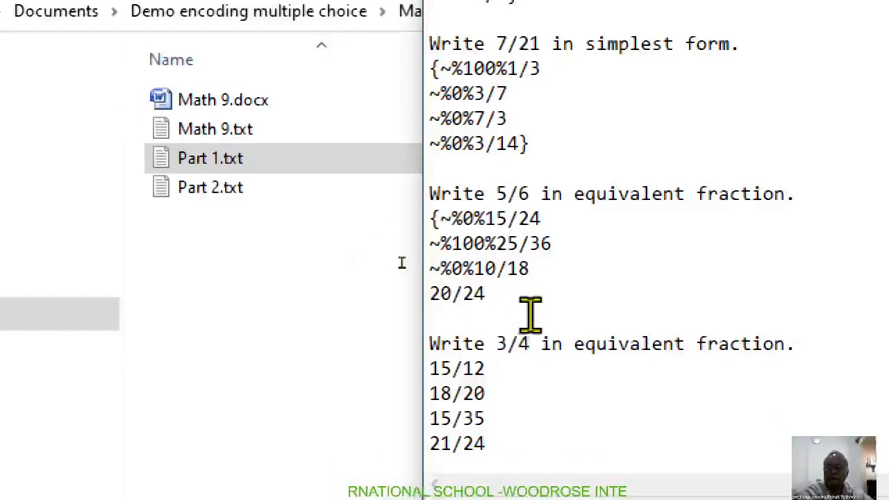
text(~%0%20/24)
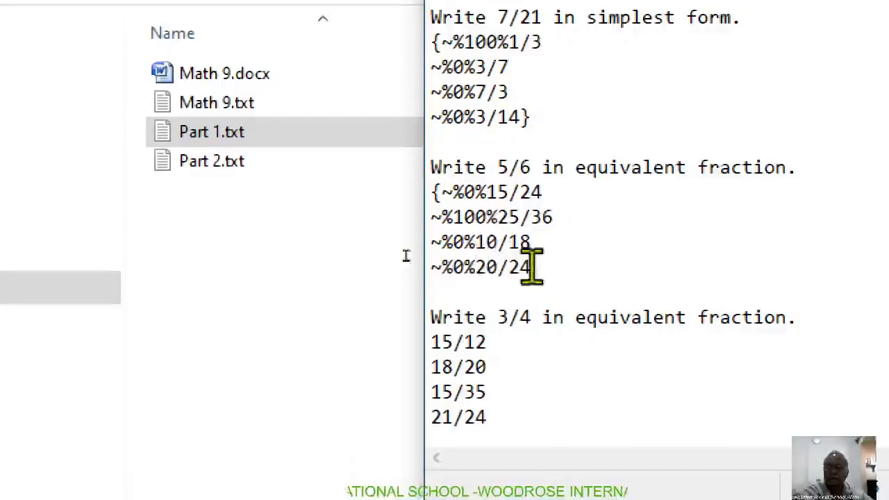
text(})
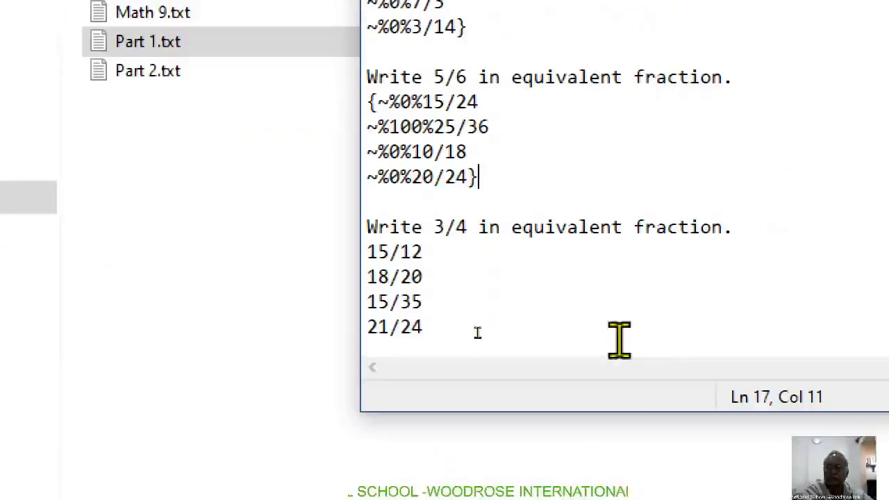
Step: Insert an opening brace before the first answer of the 3/4 question and prefix 15/12, 18/20 and 15/35 with ~%0%
click(368, 252)
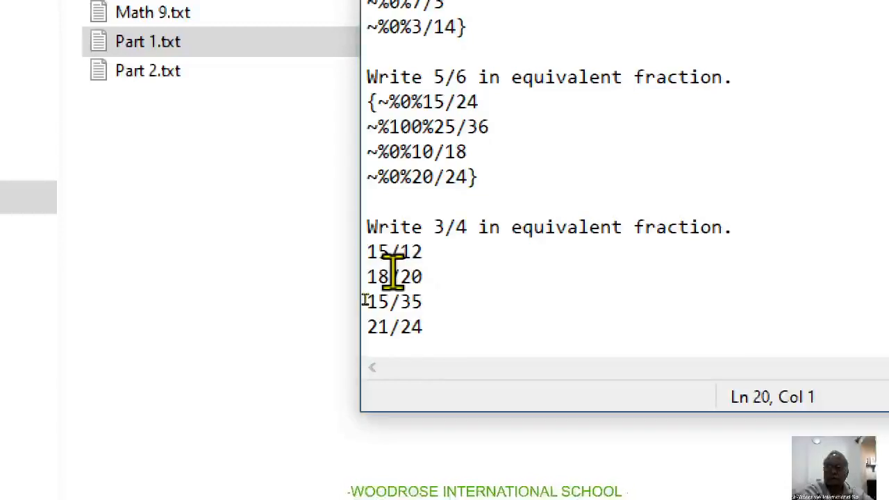
text({)
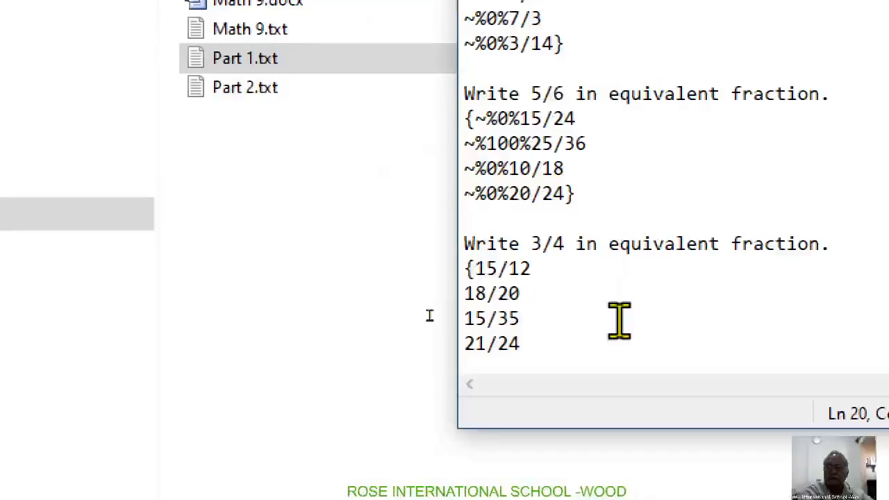
text(~%0%)
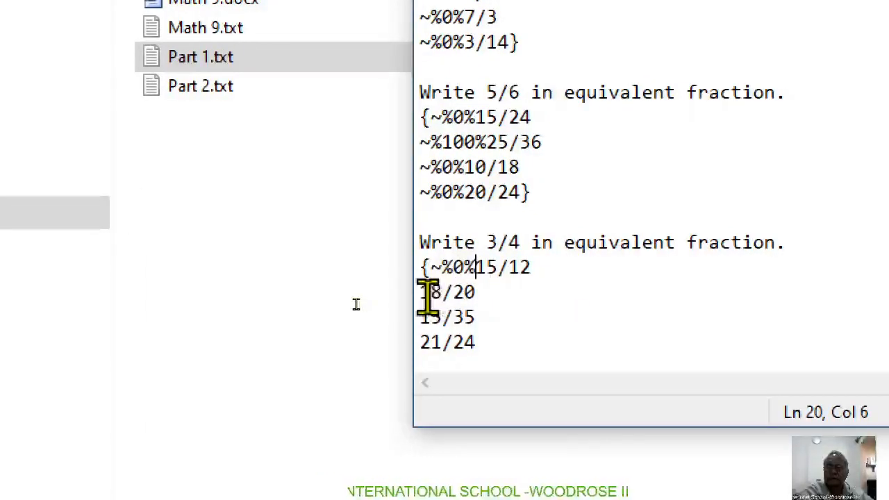
click(422, 293)
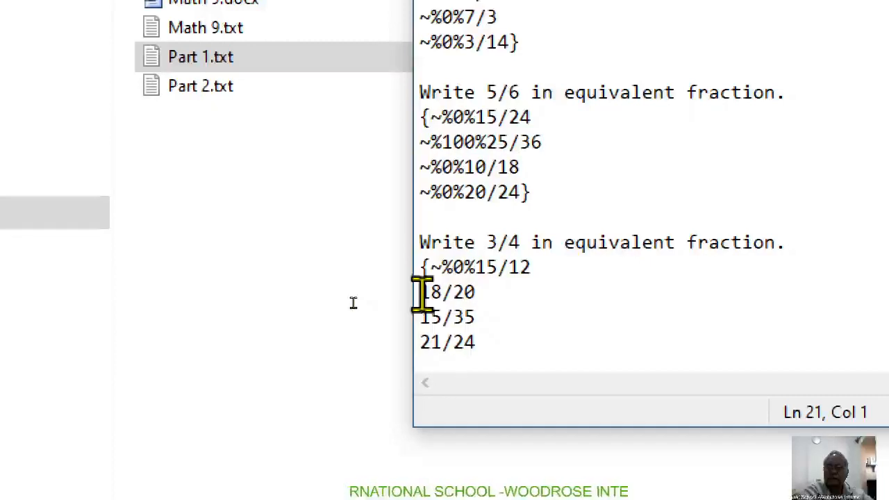
text(~%0%)
click(432, 296)
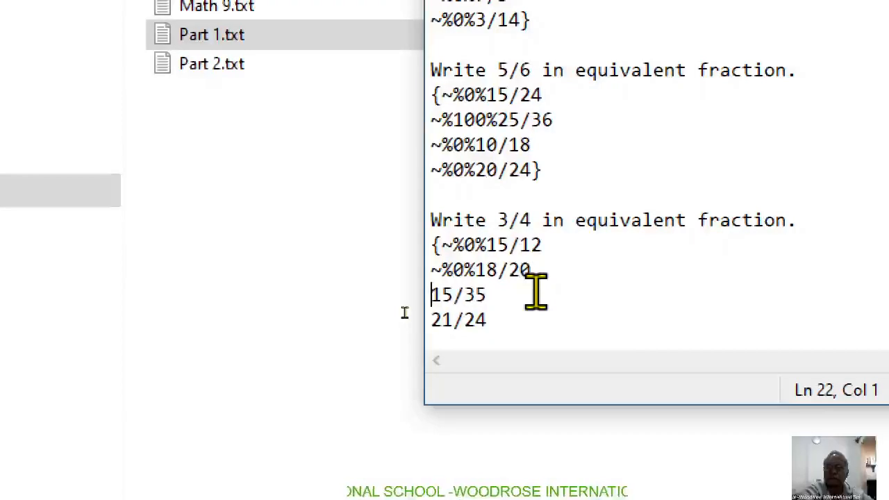
text(~%0%)
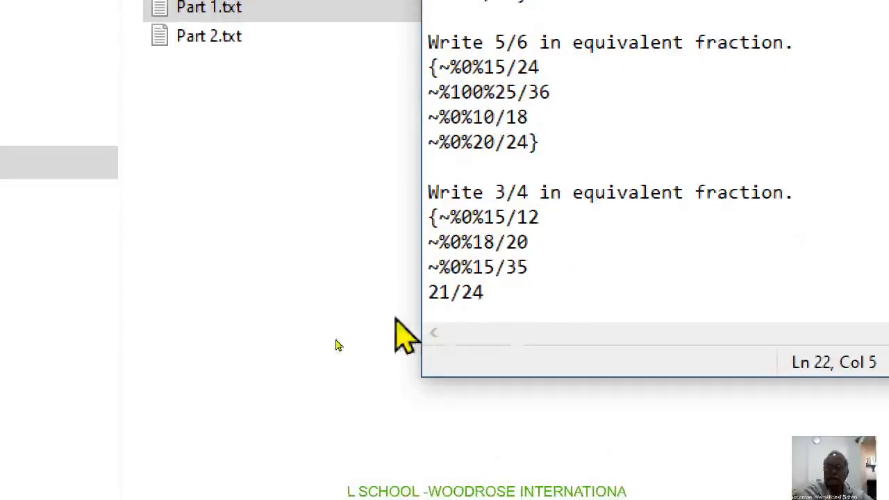
Step: Prefix the last answer of the 3/4 question, 21/24, with ~%100% and add a closing brace after it
click(429, 291)
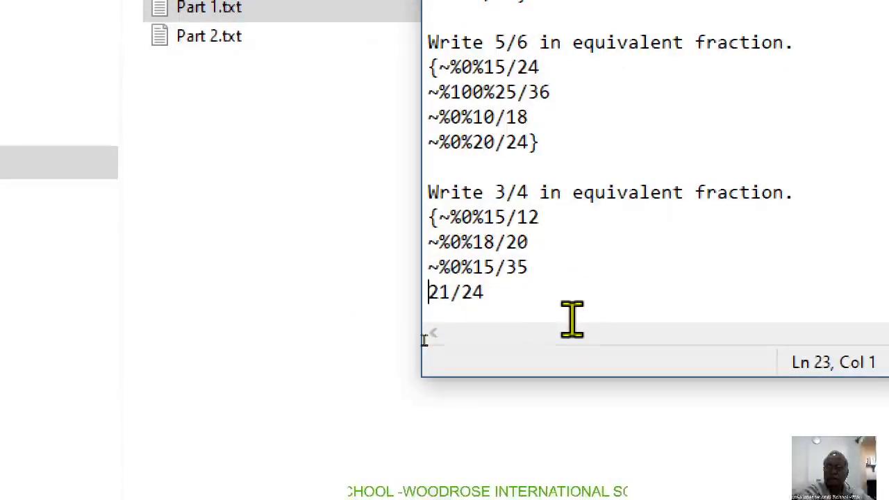
text(~%0%)
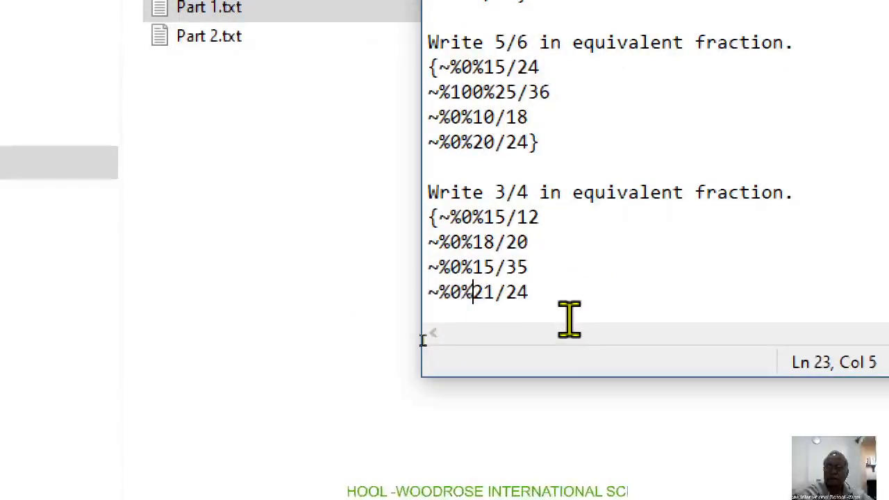
click(451, 291)
text(10)
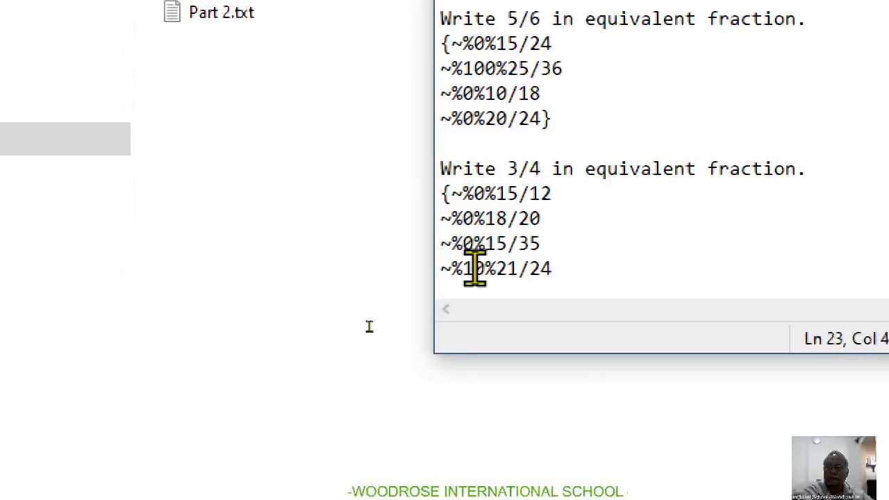
click(634, 292)
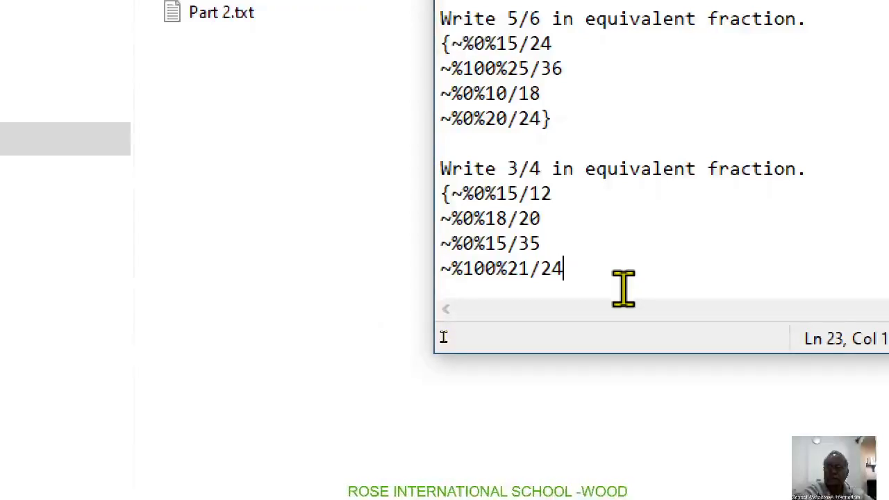
text(})
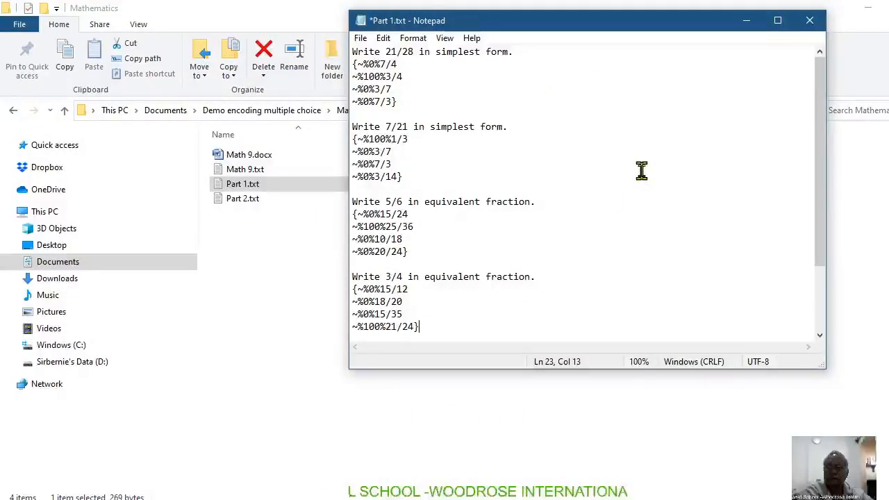
Step: Enclose the 1/3 + 1/6 answers in braces, prefixing 2/6 with ~%100% and 2/9, 1/2 and 2/3 with ~%0%, and end with a new line
drag(817, 229, 820, 309)
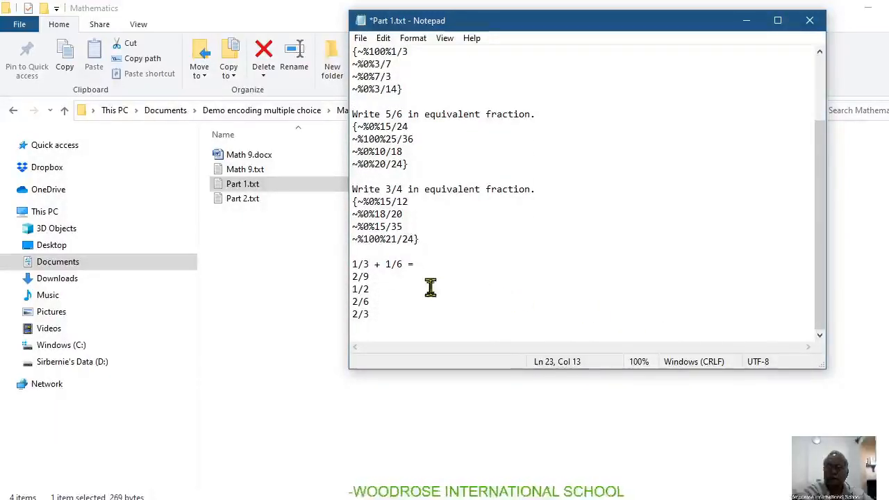
click(352, 276)
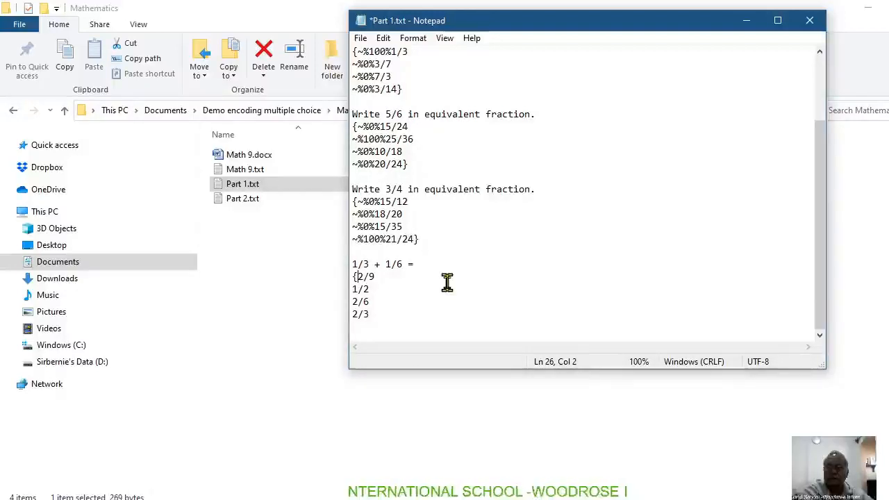
text(~%0%)
click(353, 301)
text(~%0%)
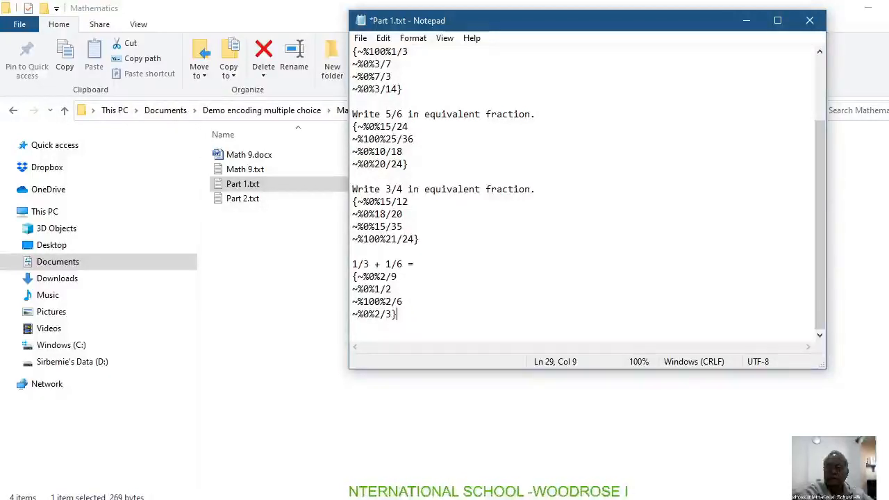
key(Return)
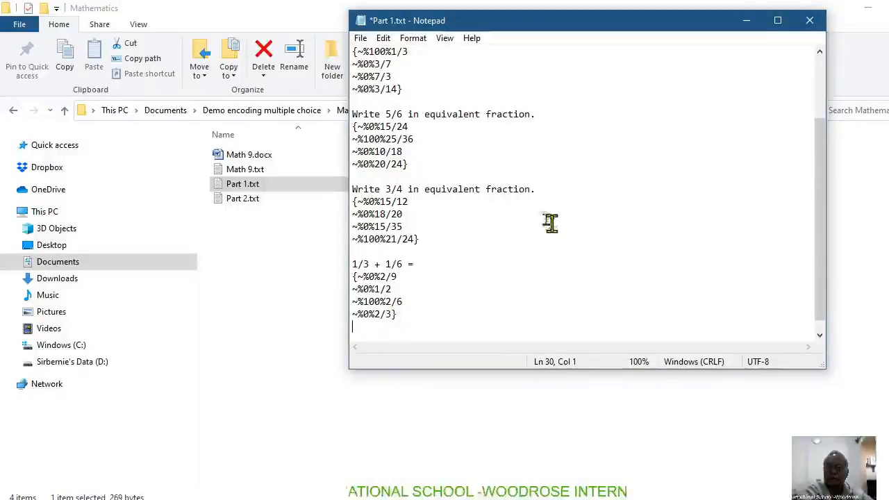
Step: Save the encoded questions as Part 1.txt in the Mathematics folder with UTF-8 encoding, replacing the existing file, and close it
click(361, 40)
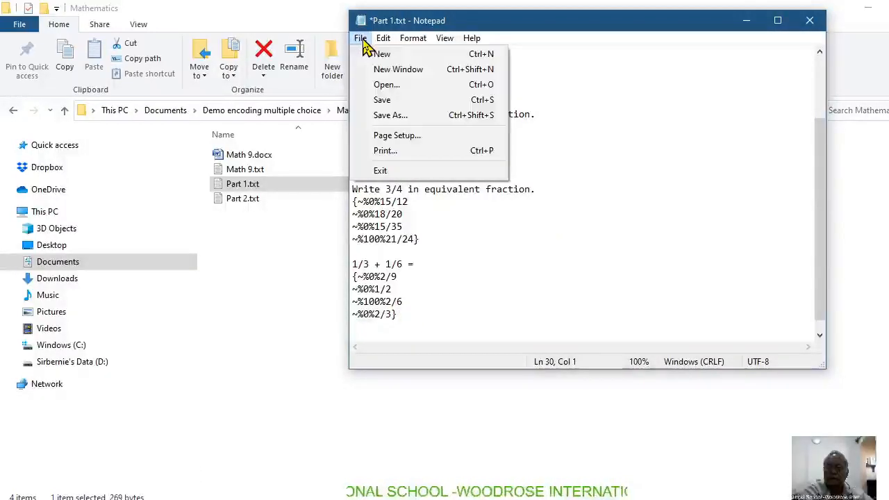
click(386, 116)
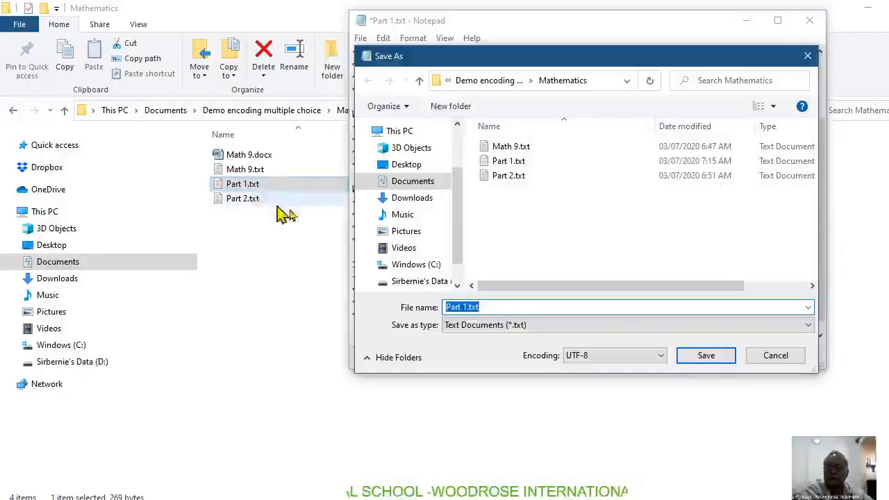
click(528, 165)
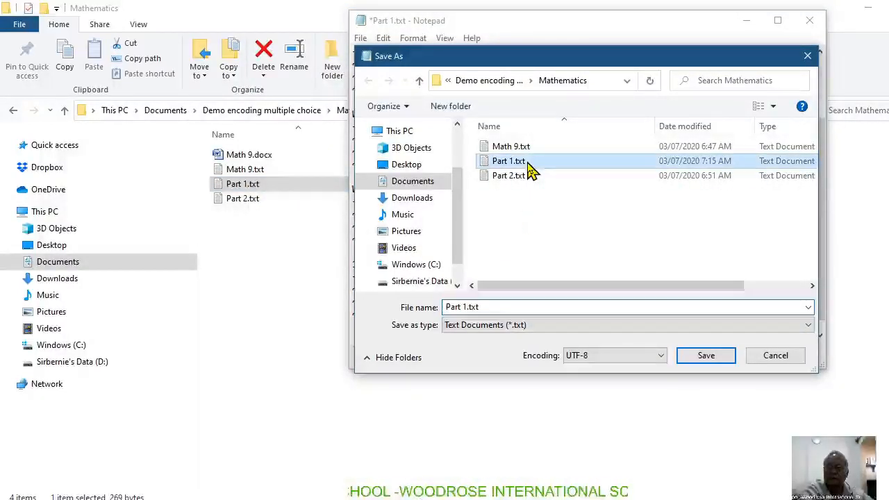
click(707, 356)
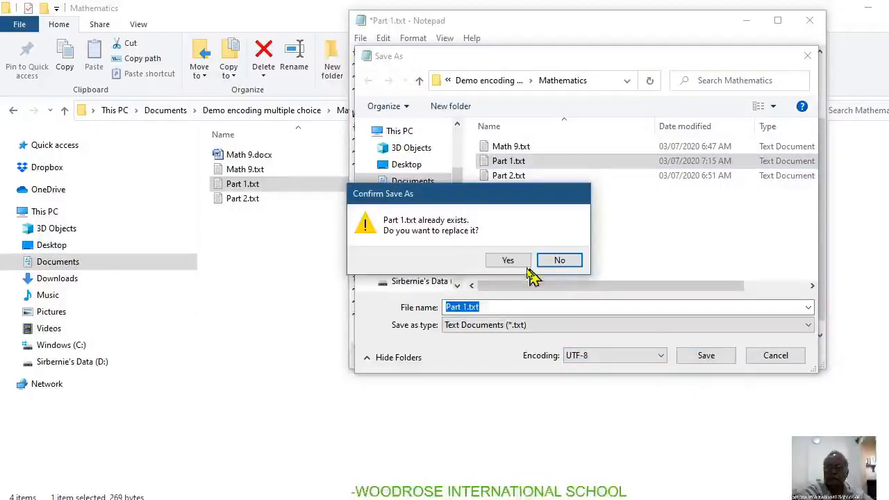
click(511, 259)
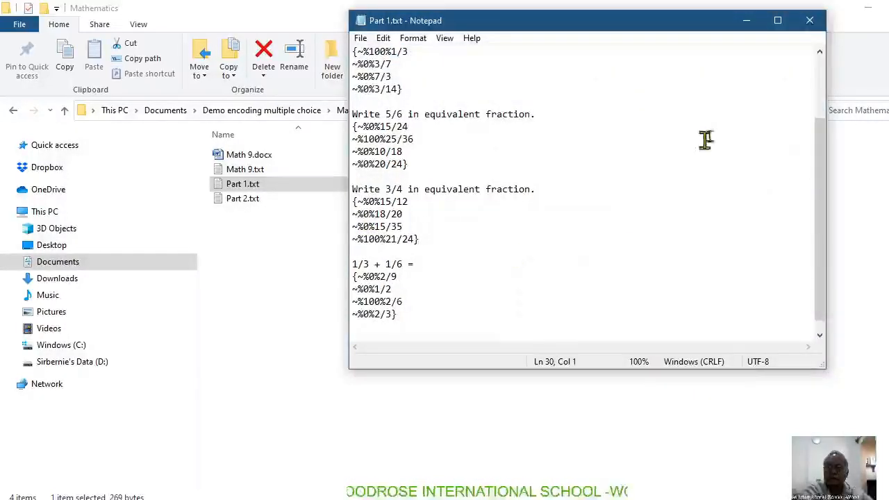
click(811, 22)
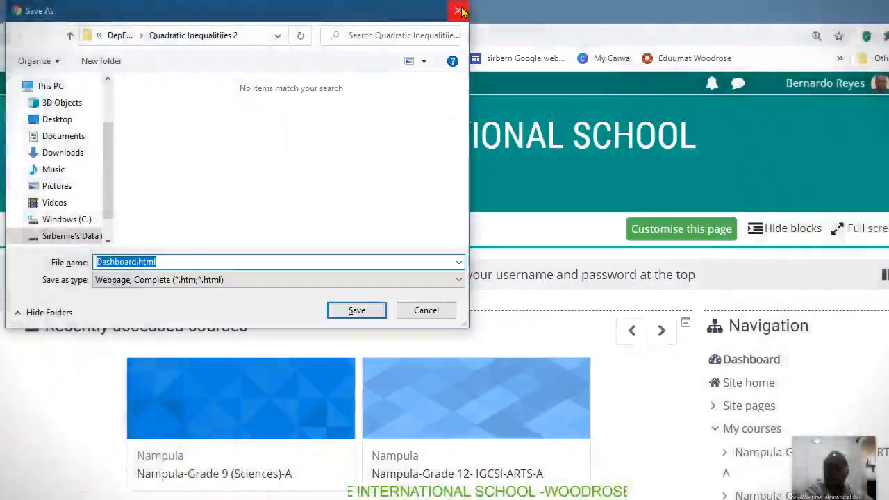
Step: In Chrome, dismiss the webpage save dialog and open the Nampula-Grade 12- IGCSI-ARTS-A course from the recently accessed courses
click(462, 9)
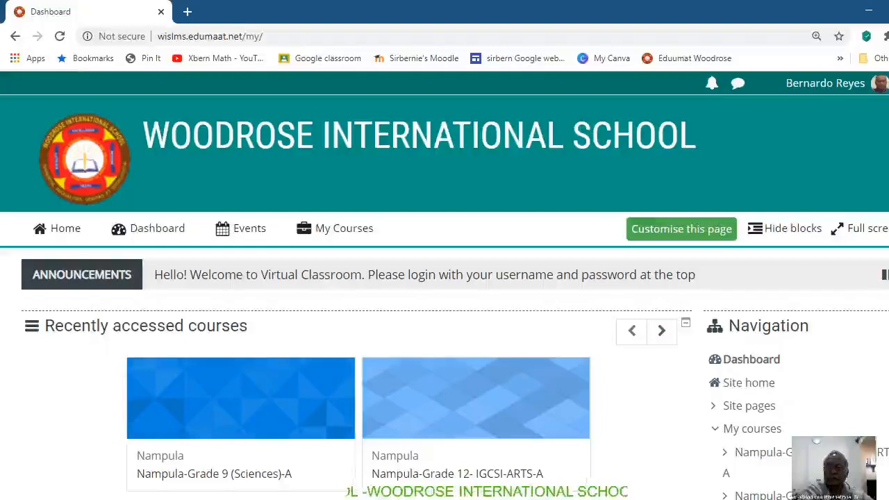
scroll(548, 357, down, 3)
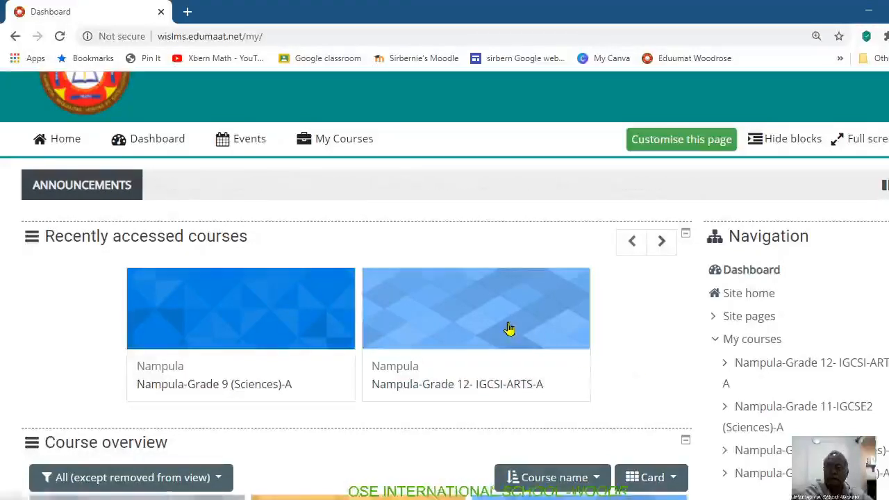
click(445, 329)
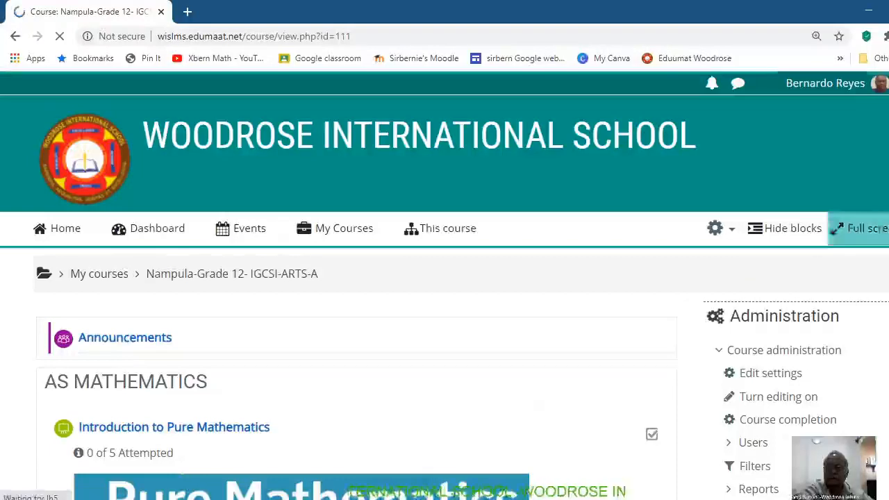
Step: Open the question bank of the Nampula-Grade 12- IGCSI-ARTS-A course from its course administration options
scroll(854, 233, down, 3)
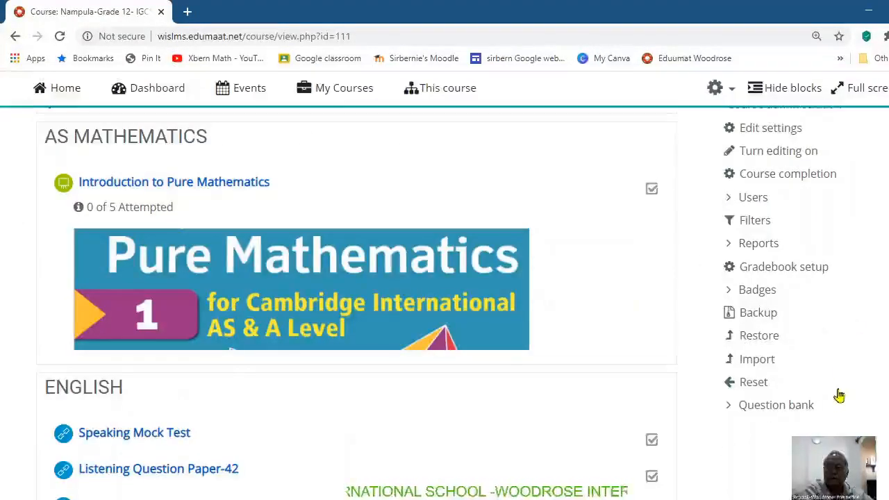
scroll(837, 395, up, 2)
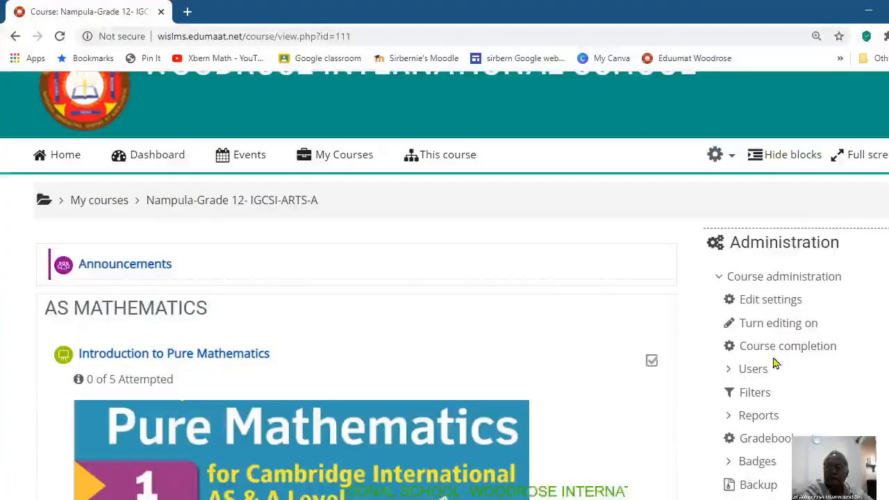
scroll(774, 361, down, 5)
scroll(857, 377, up, 3)
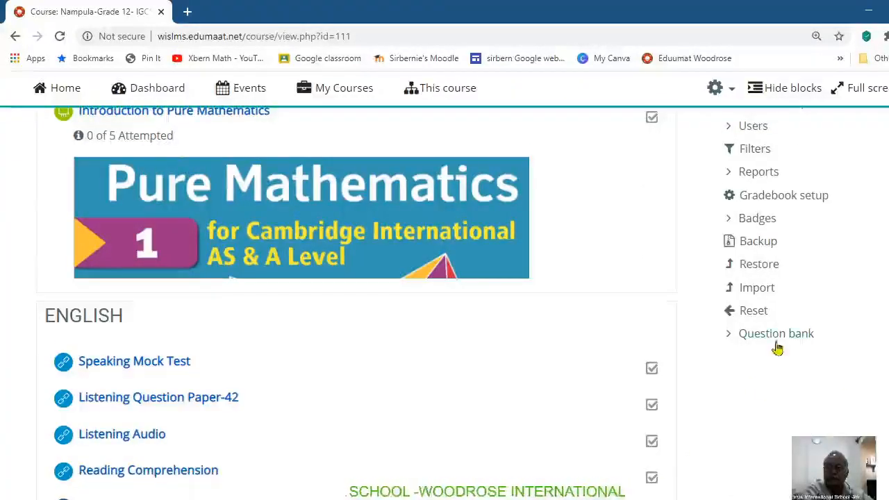
click(778, 340)
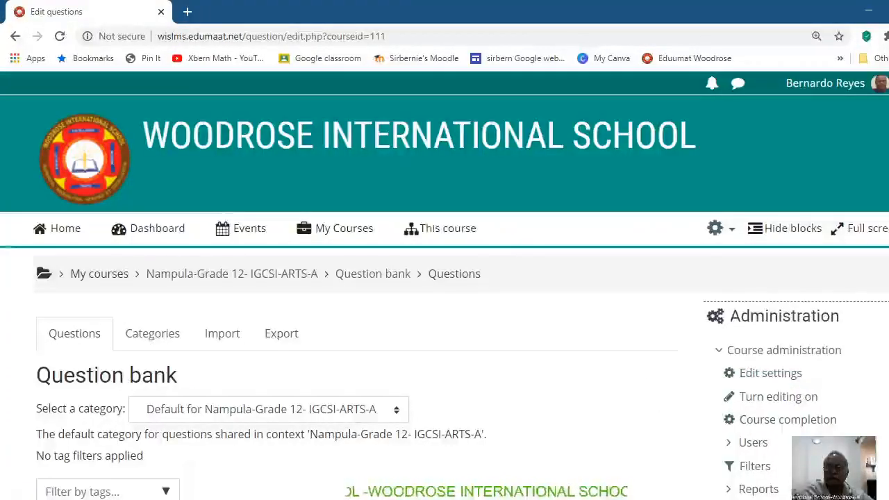
Step: Turn on course editing and open the categories page of the course's question bank
click(778, 397)
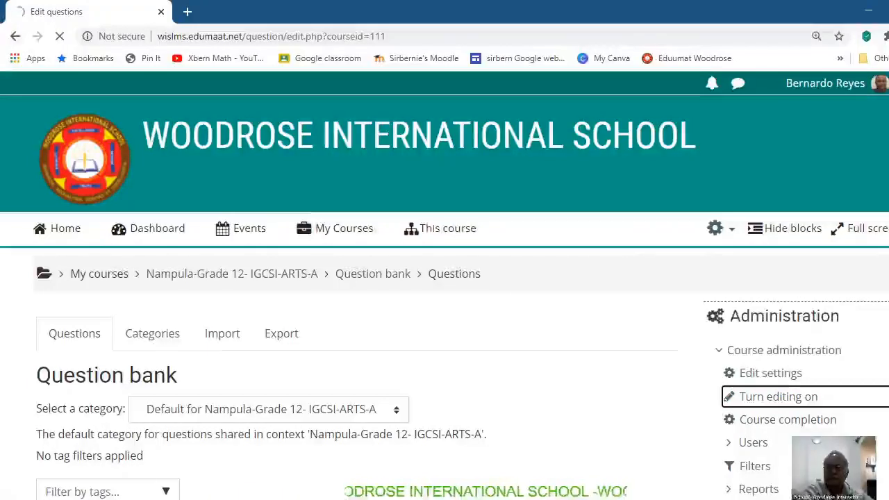
scroll(445, 285, down, 5)
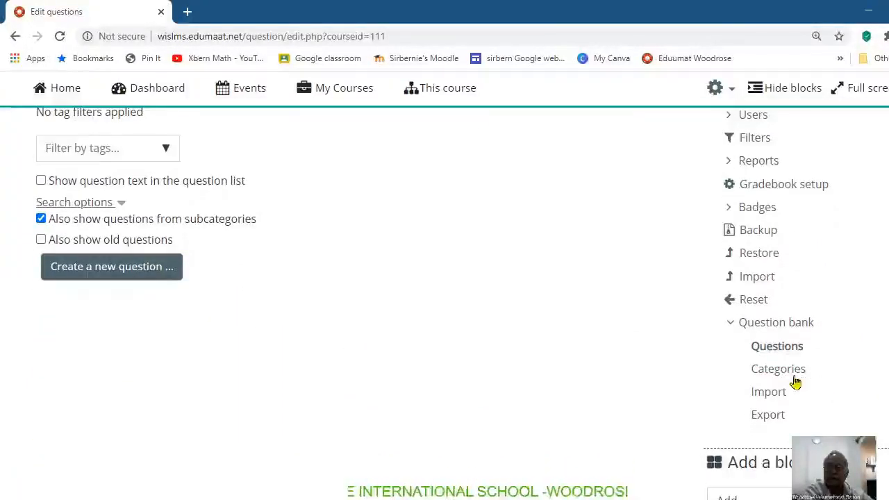
click(757, 370)
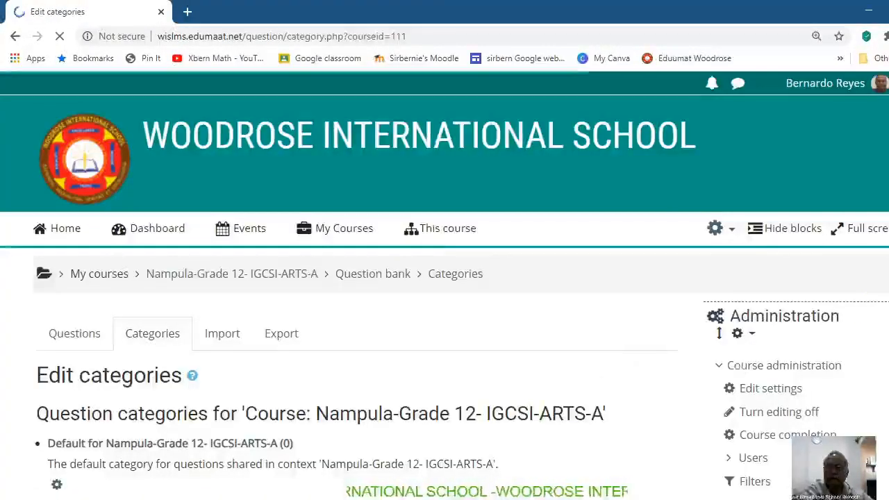
Step: Add a question category named Assessment under the parent category Default for Nampula-Grade 12- IGCSI-ARTS-A
scroll(595, 369, down, 3)
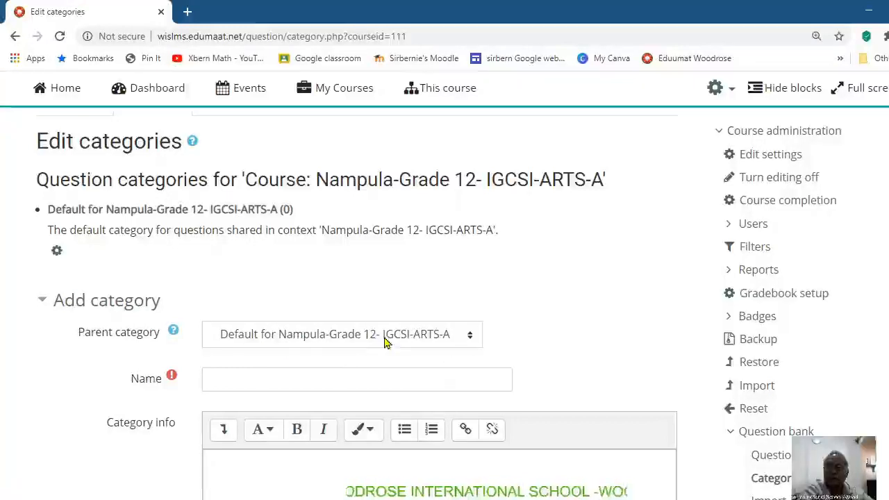
click(233, 374)
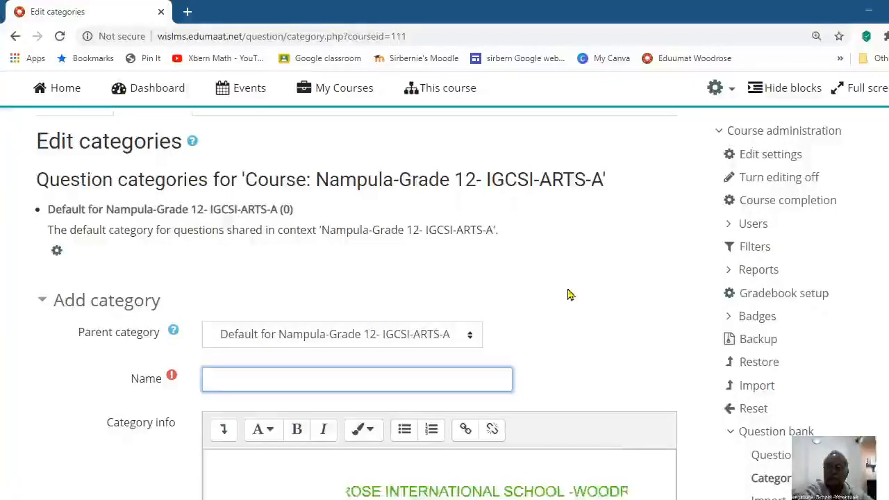
text(As)
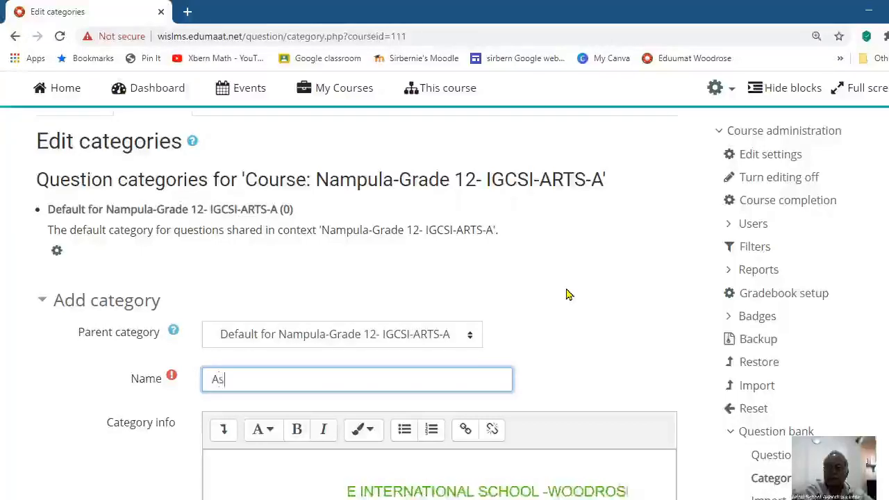
text(sessment)
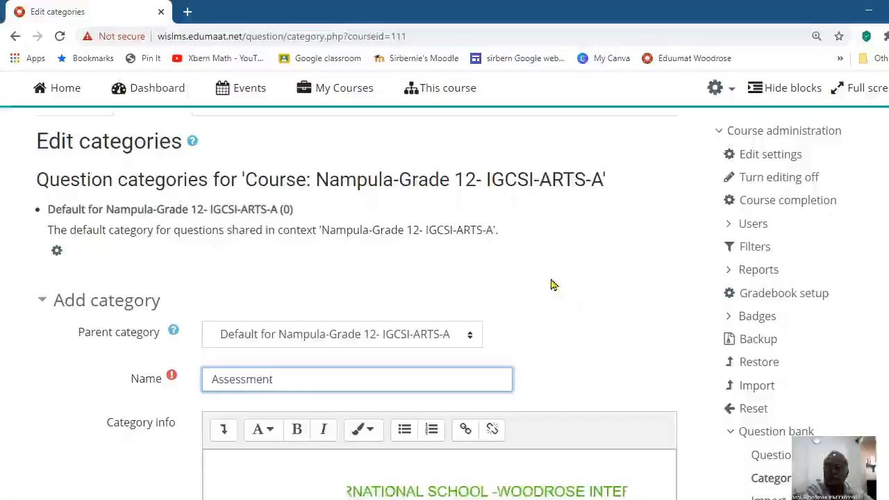
scroll(445, 278, down, 4)
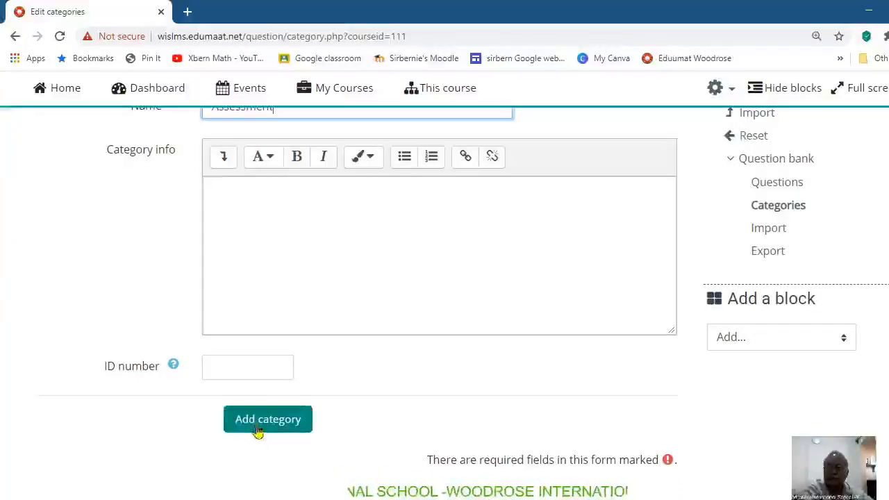
click(263, 422)
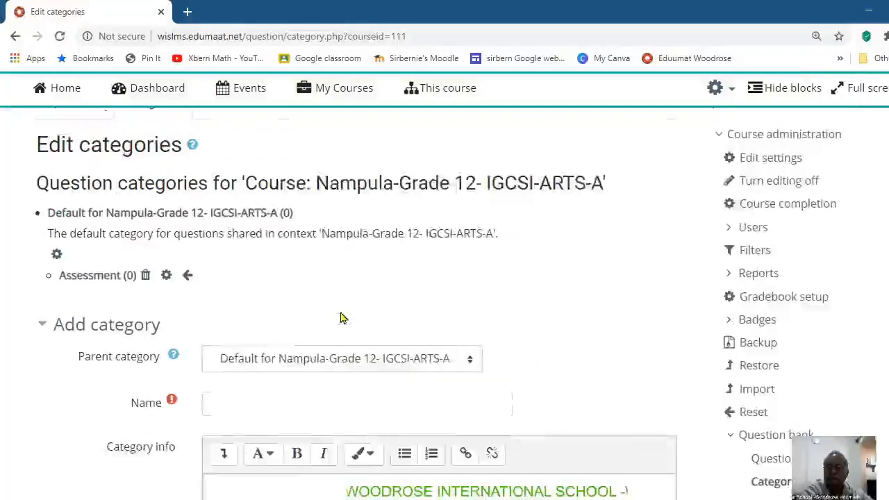
Step: Open the Assessment category in the question bank, keep it as the selected category, and open its question import page
click(96, 278)
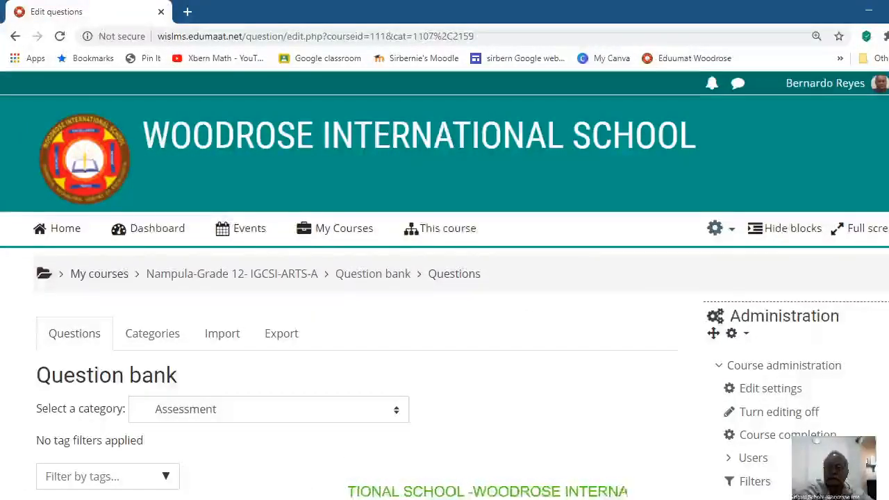
scroll(430, 323, down, 3)
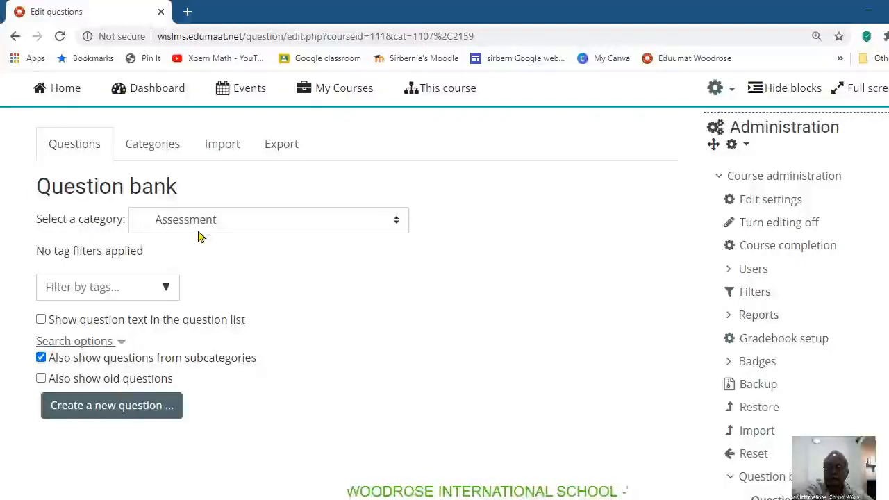
click(397, 222)
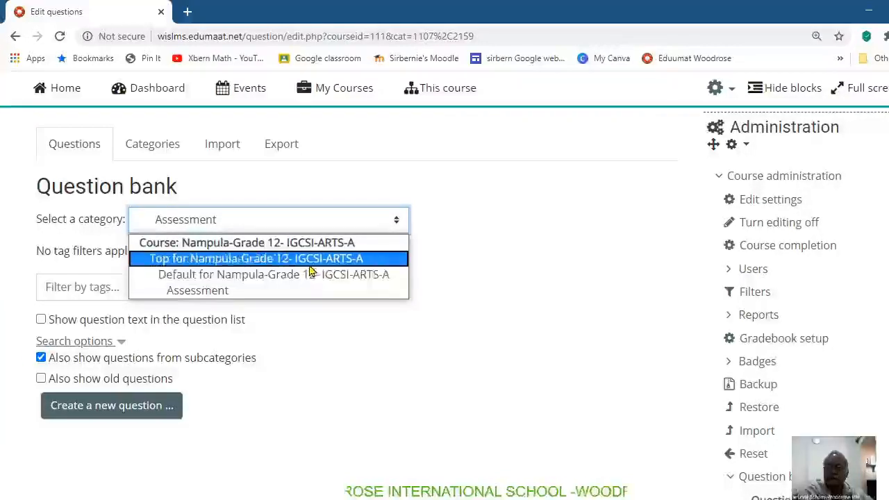
click(234, 292)
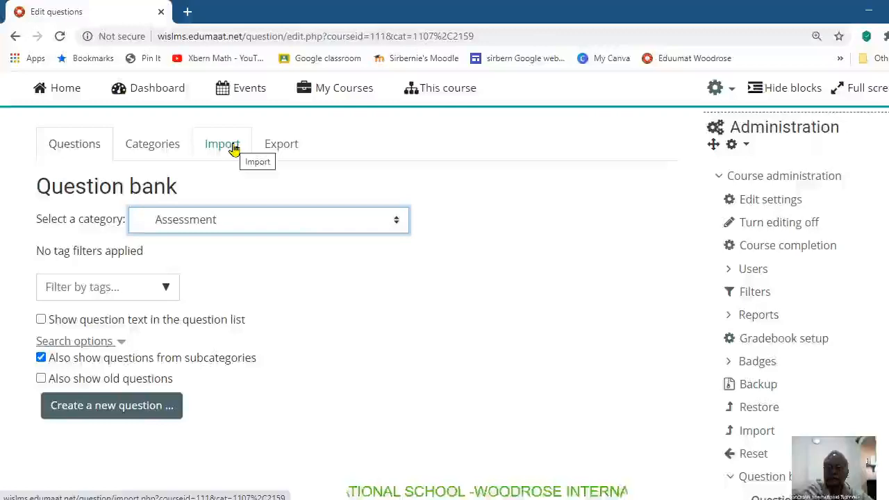
scroll(444, 298, down, 1)
scroll(444, 299, down, 2)
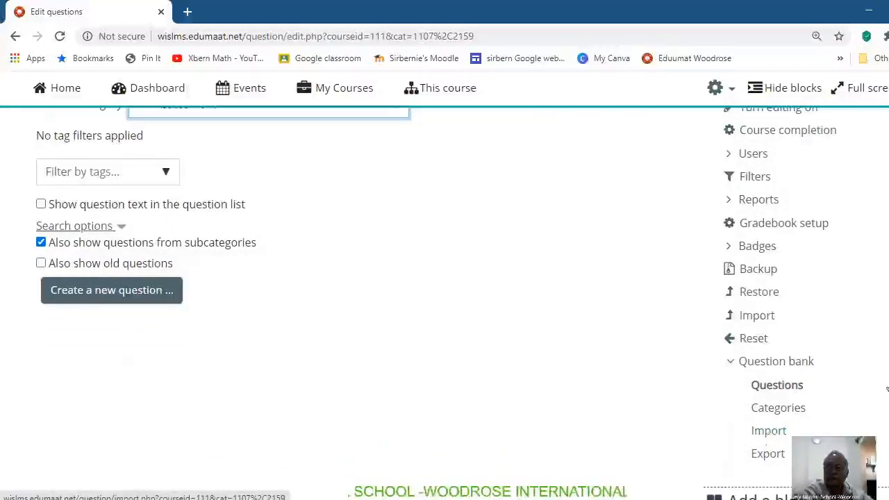
scroll(471, 348, up, 3)
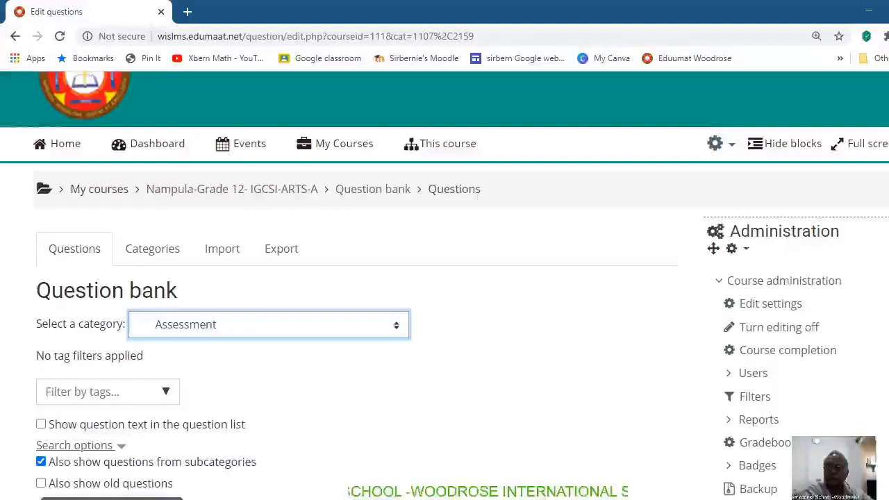
click(215, 250)
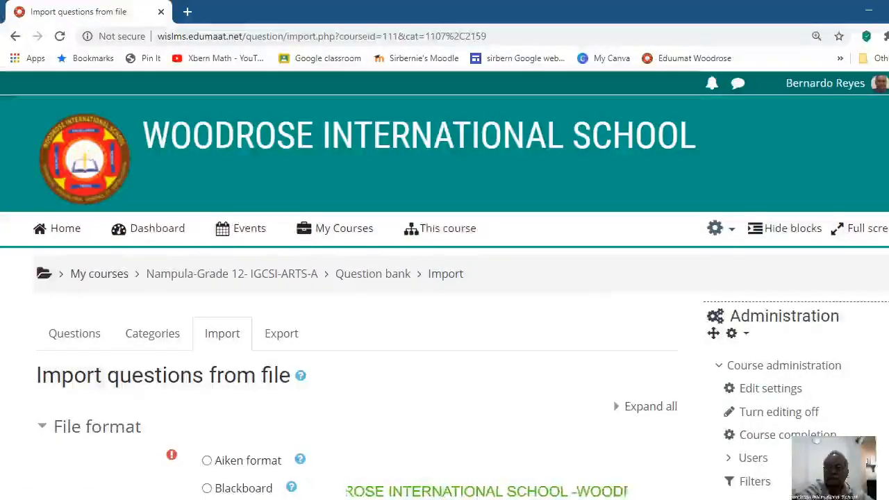
Step: Import the questions from Part 1.txt in the Mathematics folder using the GIFT format
scroll(444, 292, down, 5)
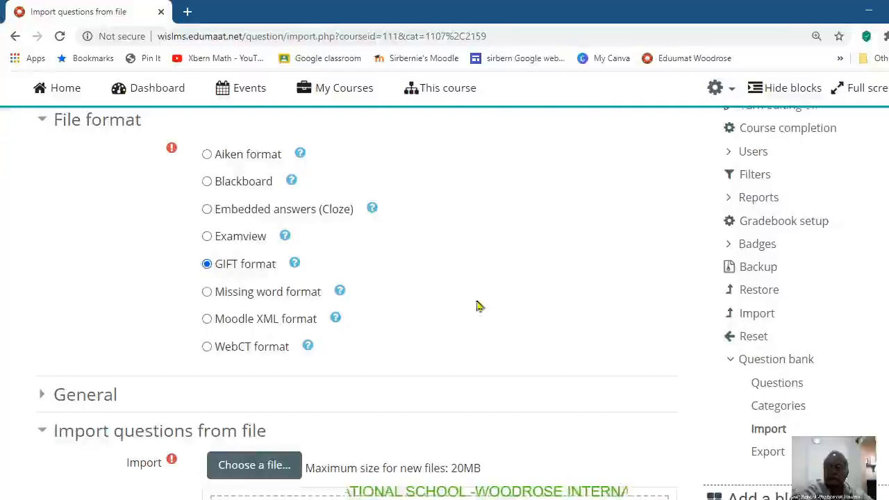
scroll(476, 306, down, 3)
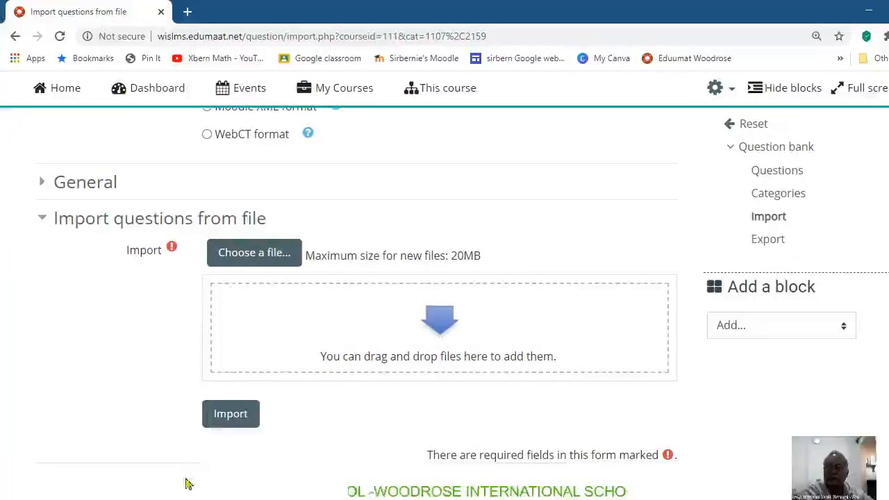
click(156, 498)
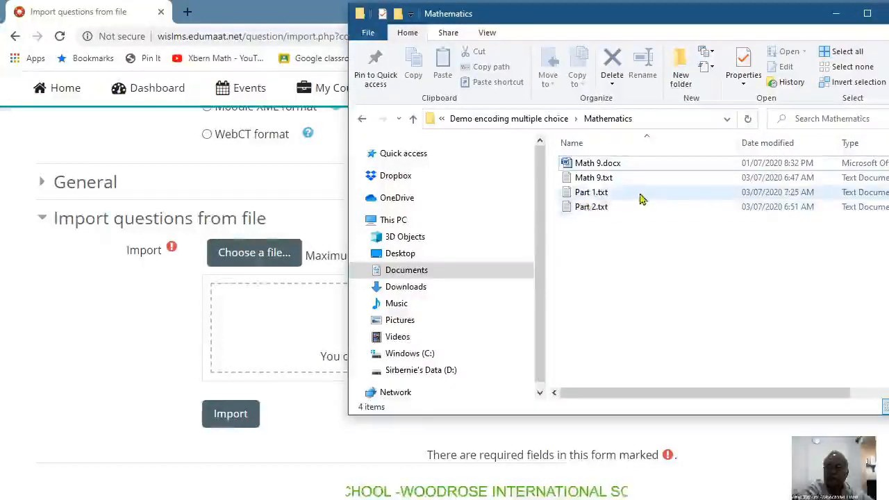
click(603, 195)
drag(603, 195, 289, 313)
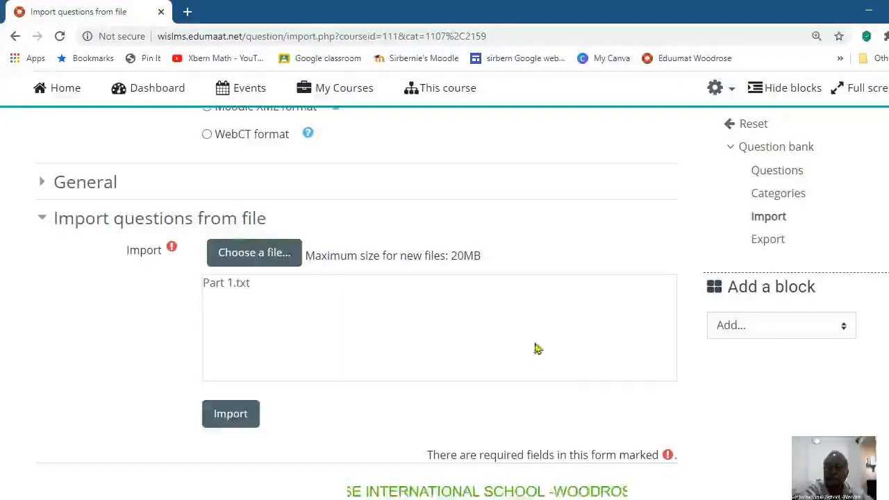
click(222, 421)
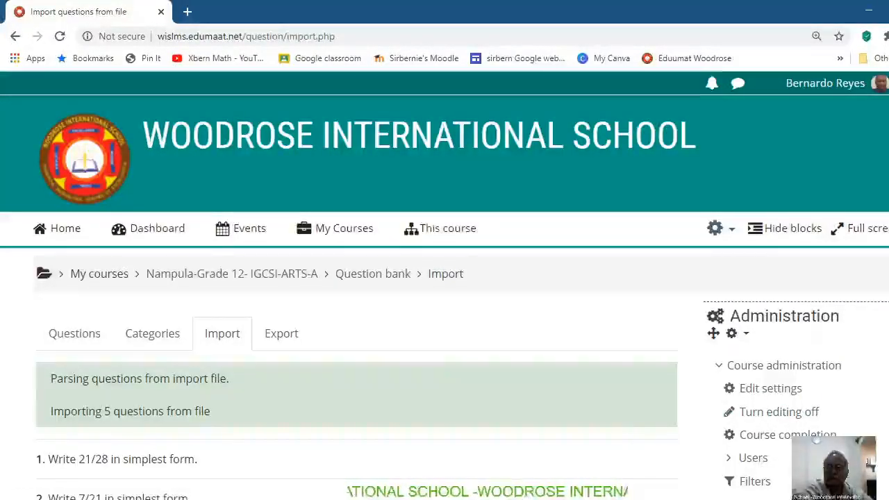
Step: Review the import results, continue to the question bank, and check the questions listed in the Assessment category
scroll(628, 439, down, 3)
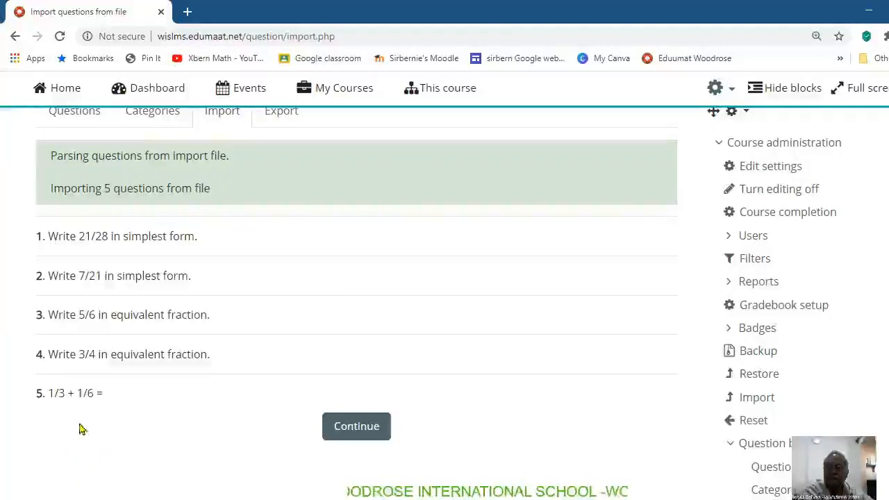
click(369, 425)
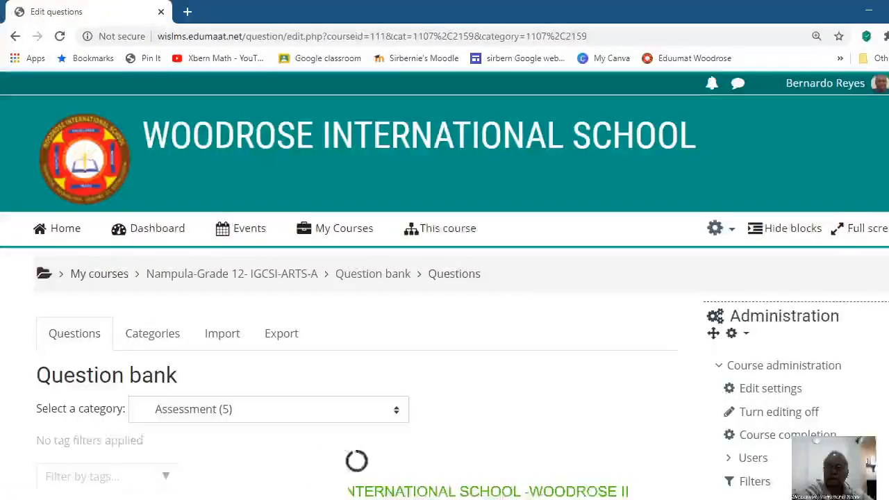
scroll(445, 278, down, 3)
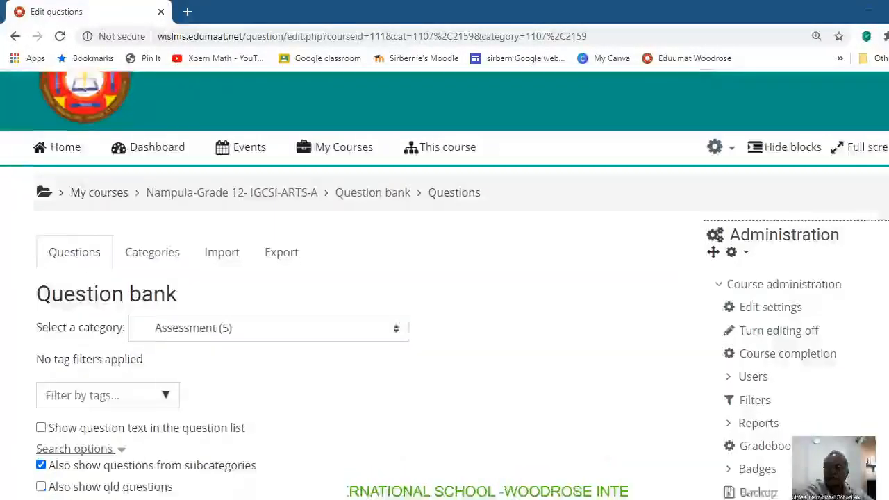
scroll(444, 278, down, 1)
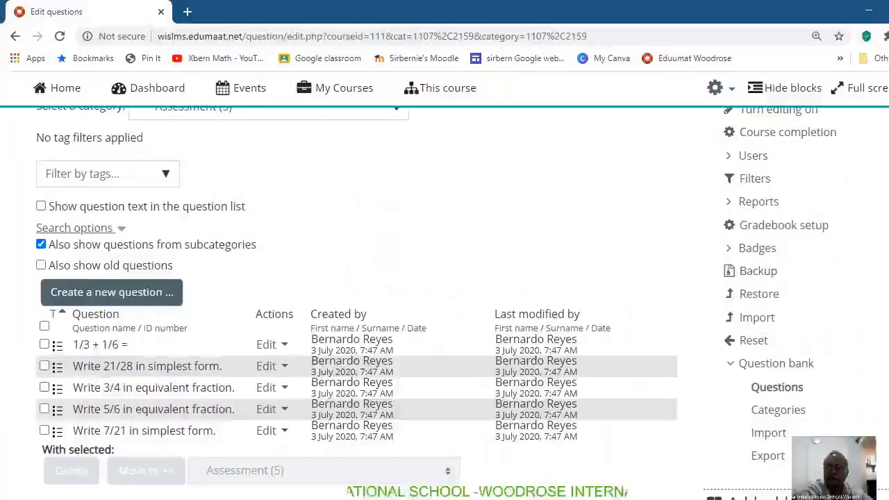
scroll(444, 278, up, 2)
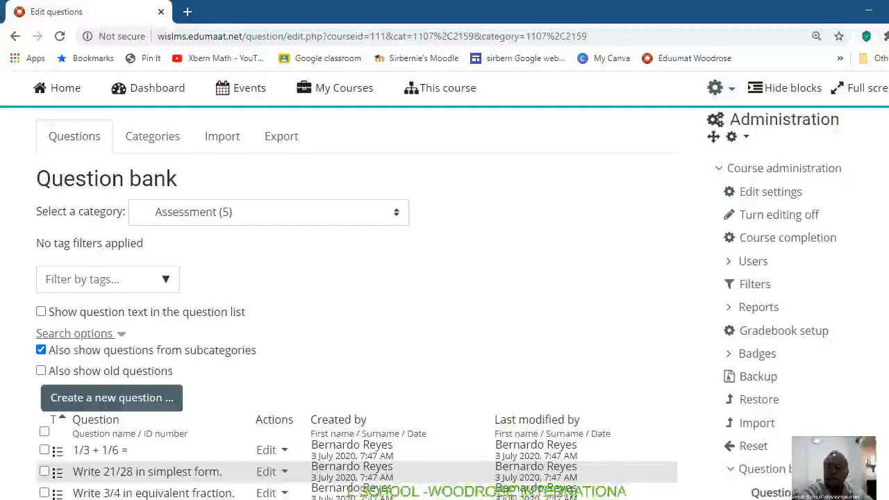
scroll(532, 250, down, 3)
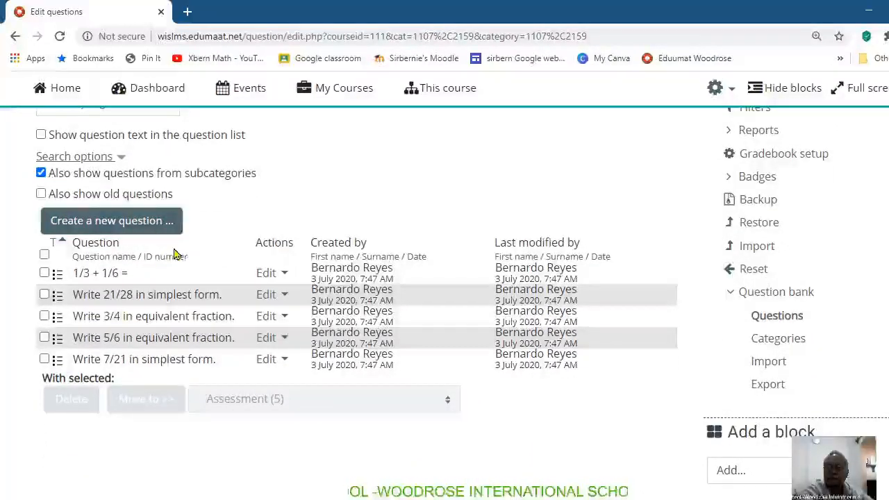
scroll(537, 240, up, 5)
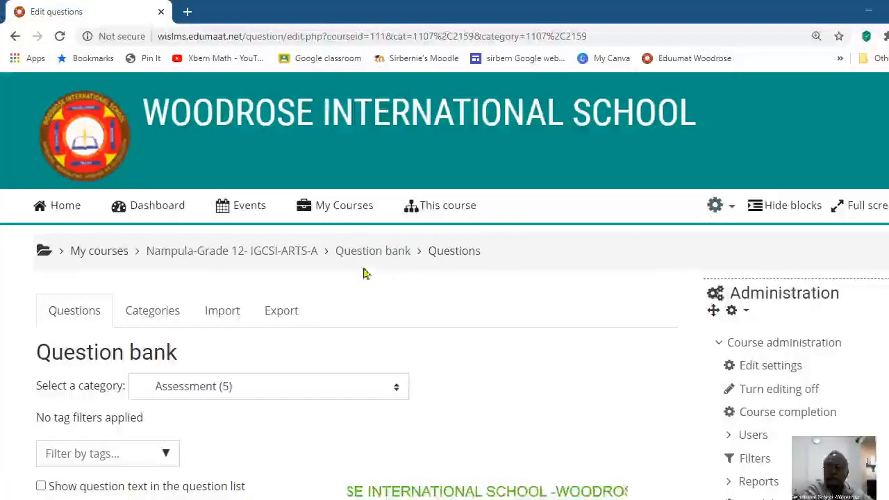
Step: Go back to the Nampula-Grade 12- IGCSI-ARTS-A course page and find the end of the AS MATHEMATICS section
mouse_move(341, 214)
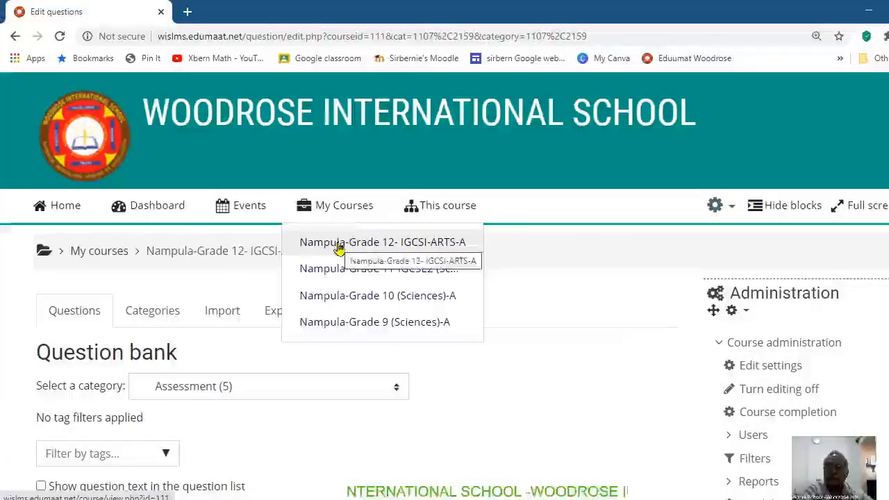
click(338, 243)
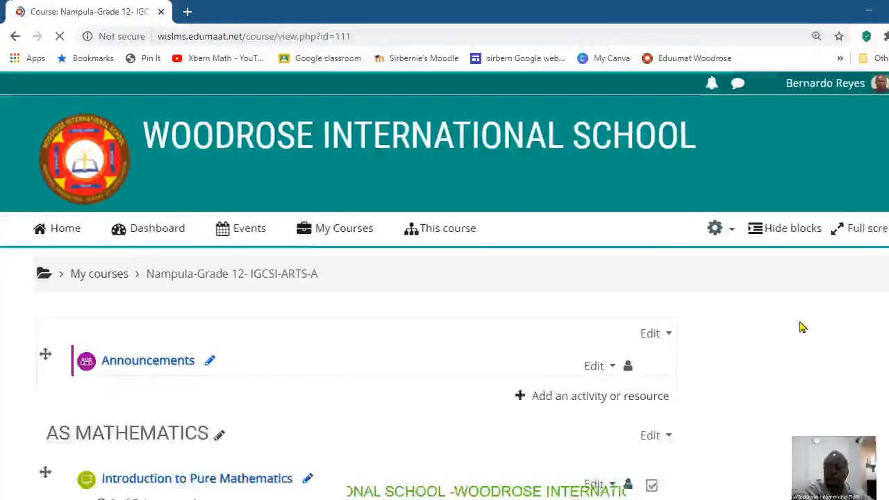
scroll(445, 286, down, 1)
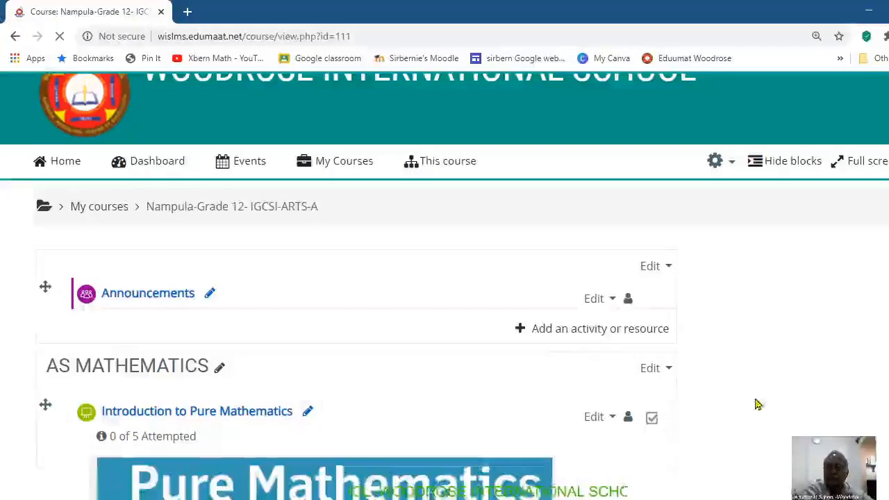
scroll(885, 366, down, 2)
scroll(788, 411, down, 5)
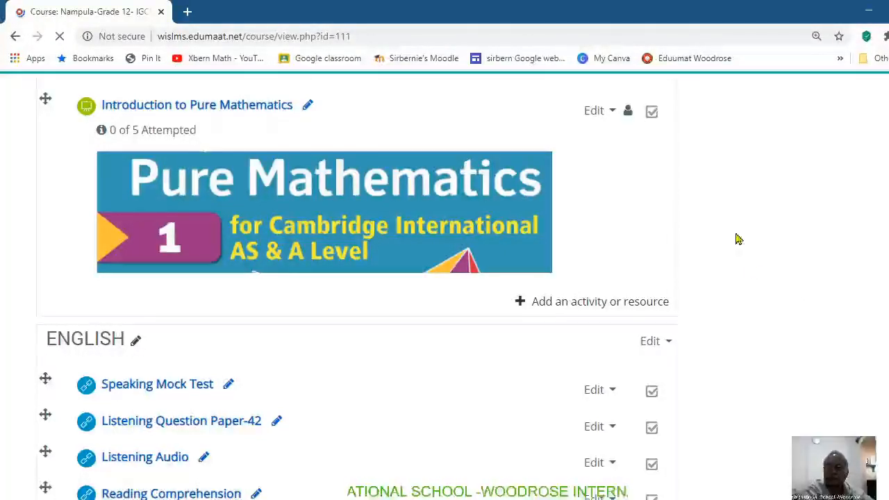
drag(888, 132, 888, 127)
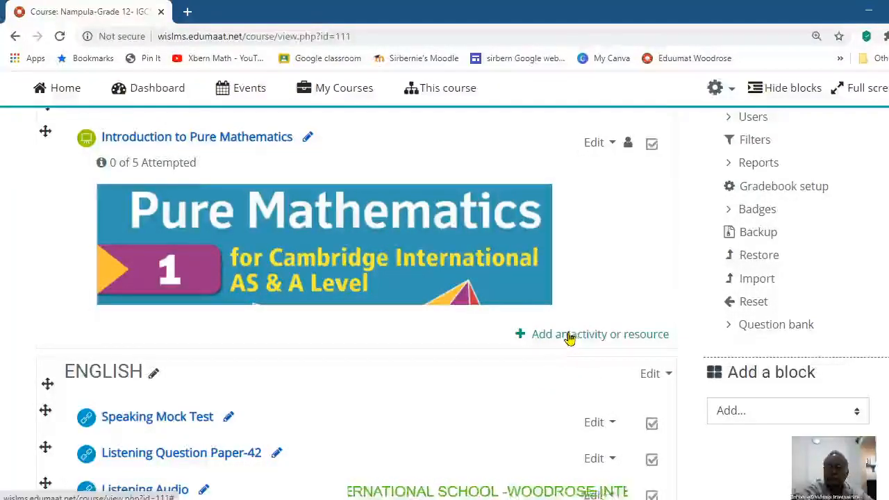
Step: Add a new Quiz activity to the AS MATHEMATICS section
click(570, 337)
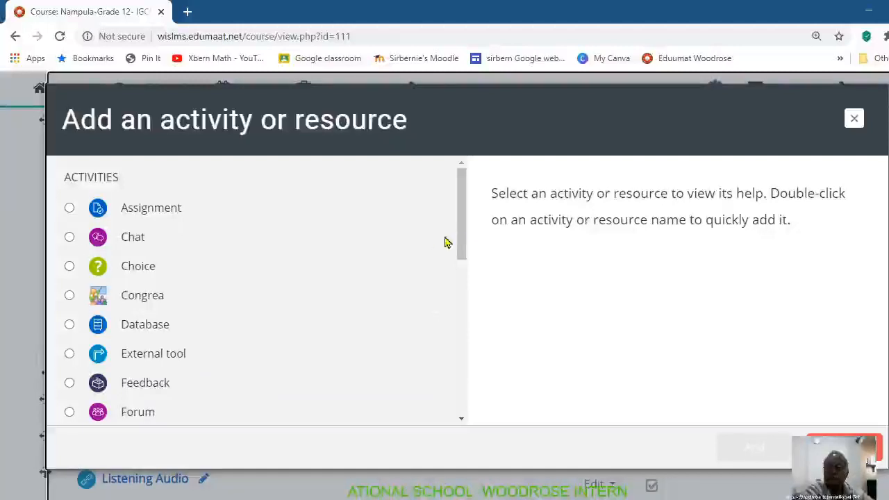
drag(456, 243, 458, 312)
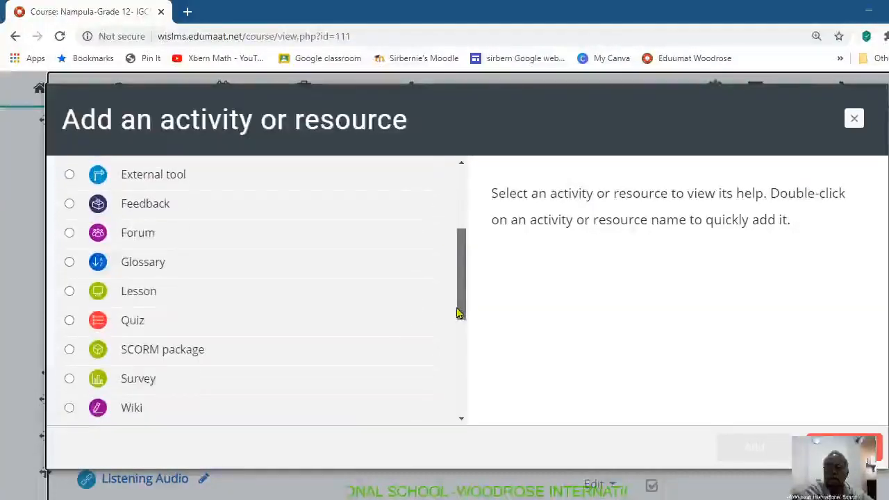
click(69, 321)
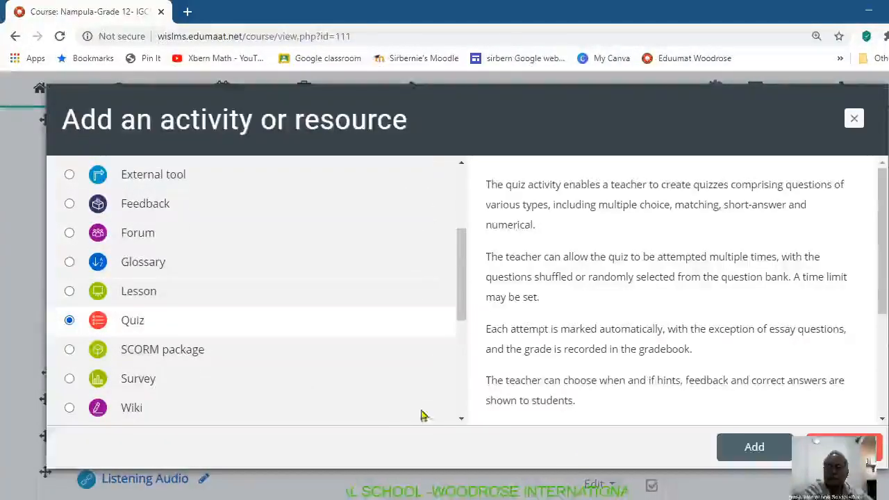
click(736, 450)
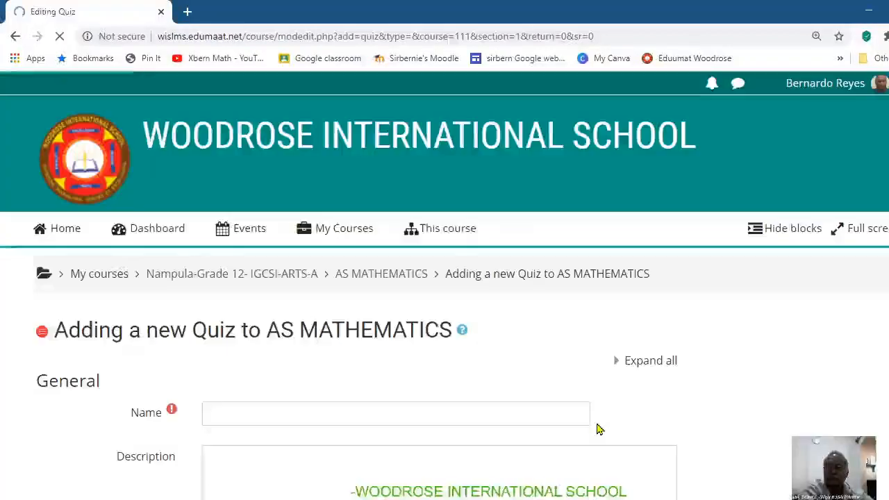
Step: Name the new quiz Math Assessment
scroll(444, 278, down, 3)
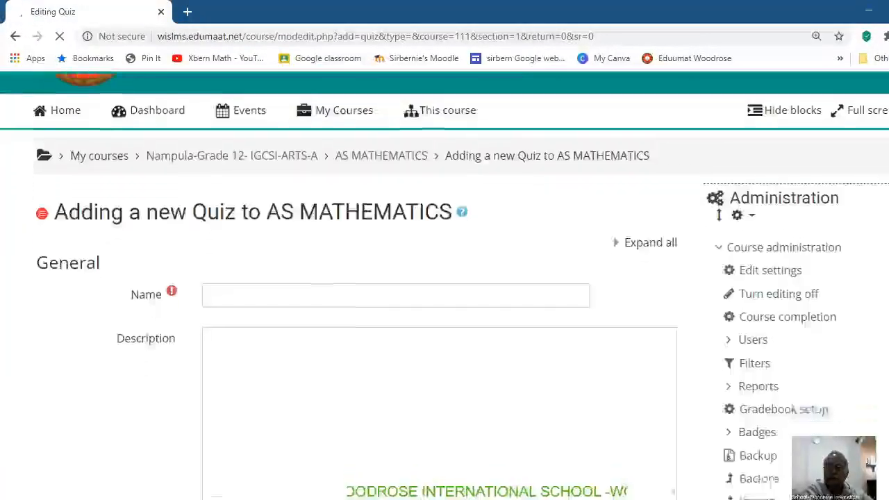
click(242, 211)
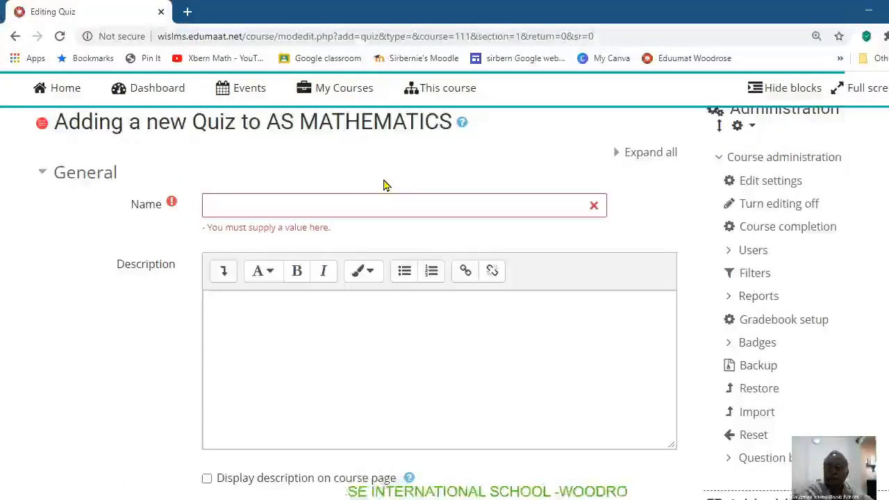
click(274, 202)
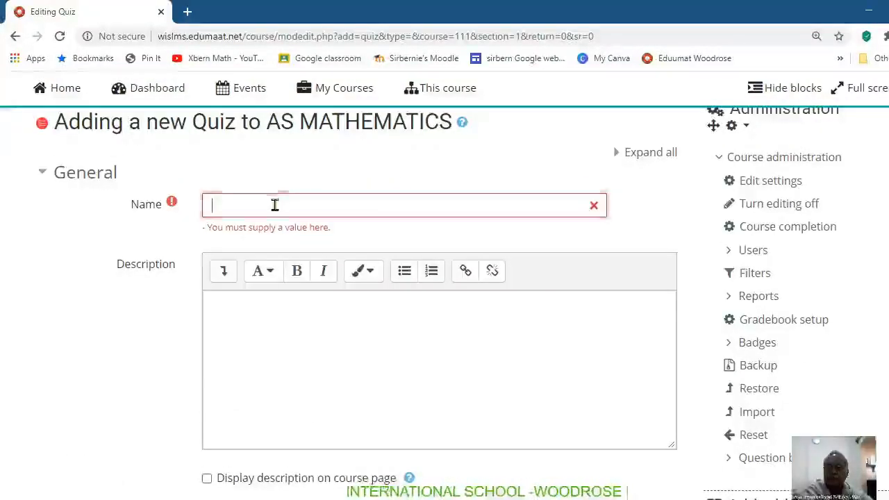
text(Math )
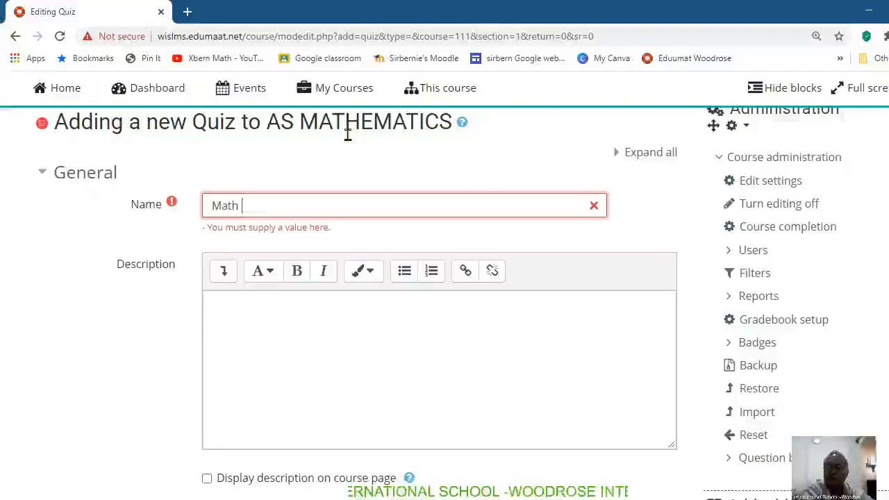
text(Assessment)
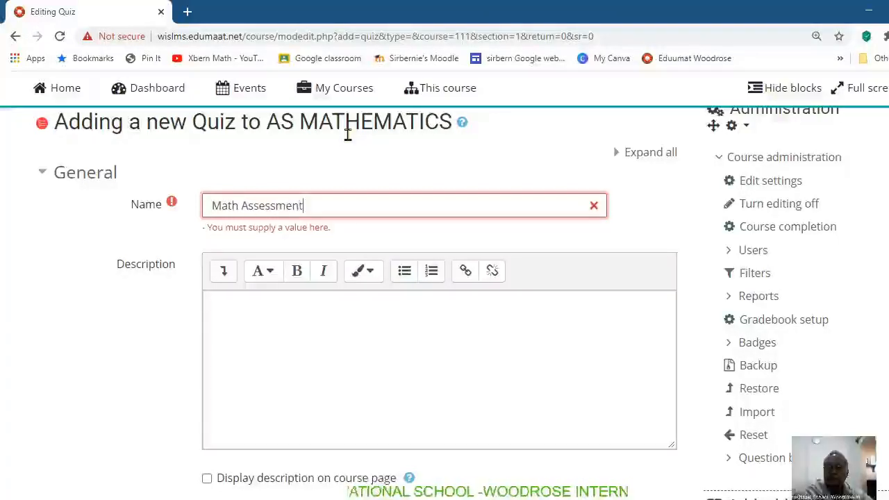
click(379, 175)
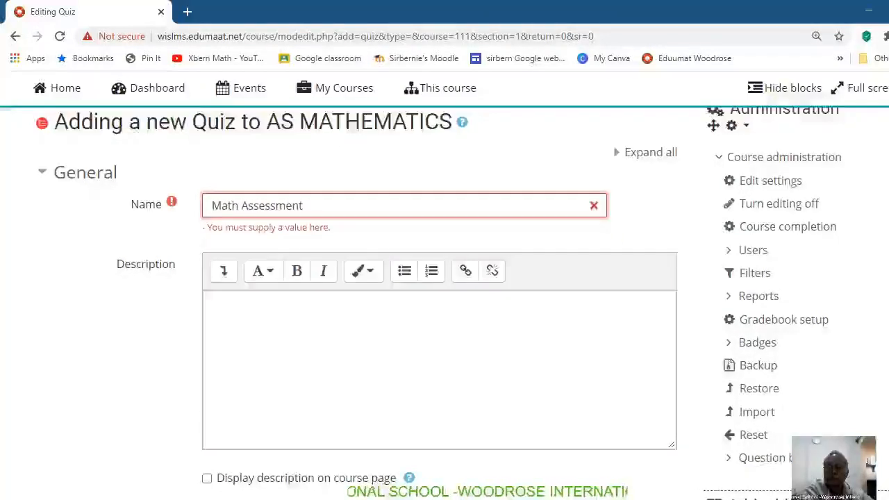
Step: In the quiz's timing settings, enable the opening date and set it to 9 July 2020, 08:00
scroll(444, 306, down, 3)
scroll(444, 306, up, 4)
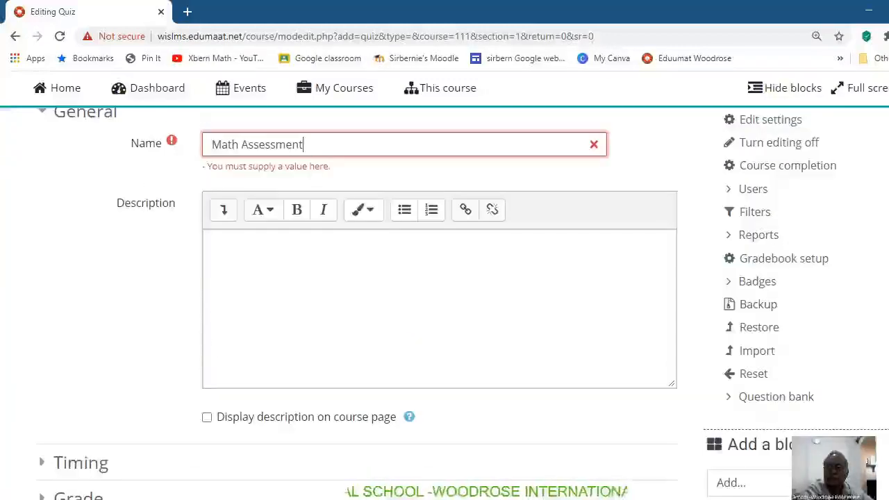
scroll(445, 306, down, 5)
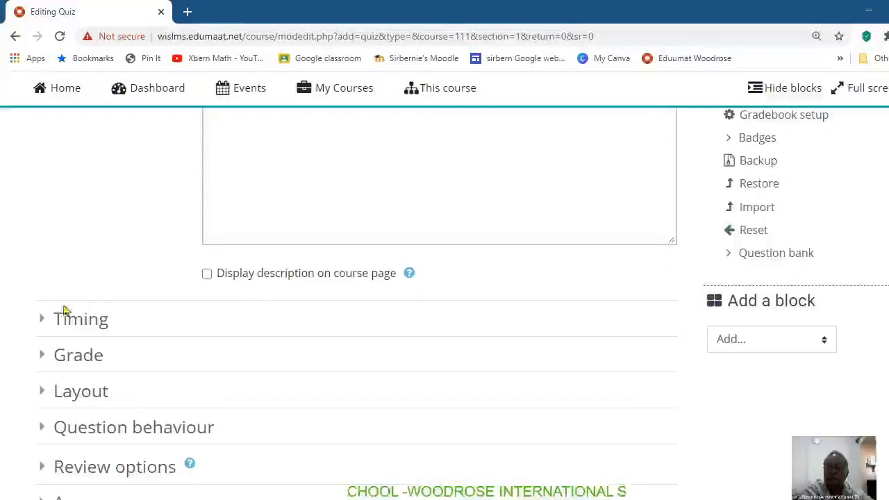
click(43, 322)
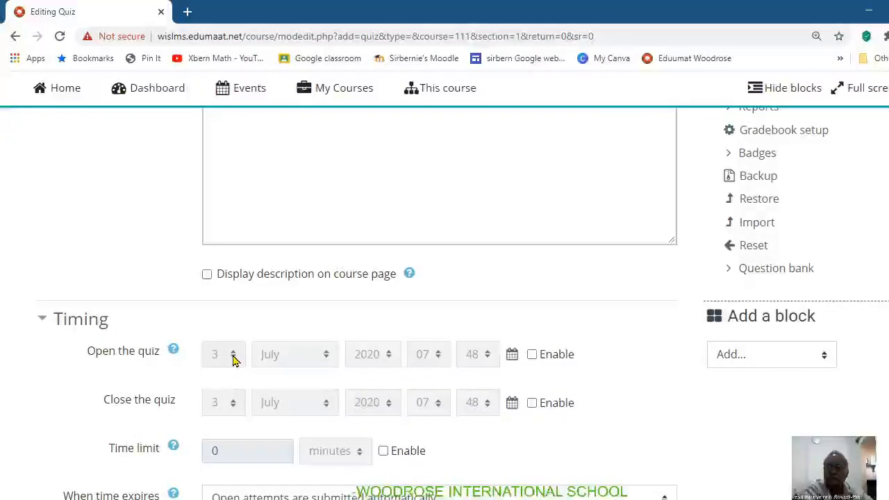
click(532, 355)
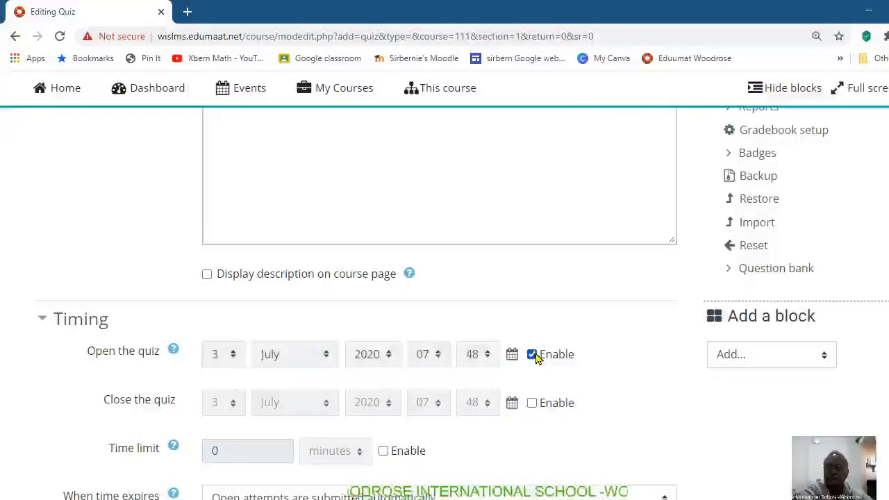
click(235, 354)
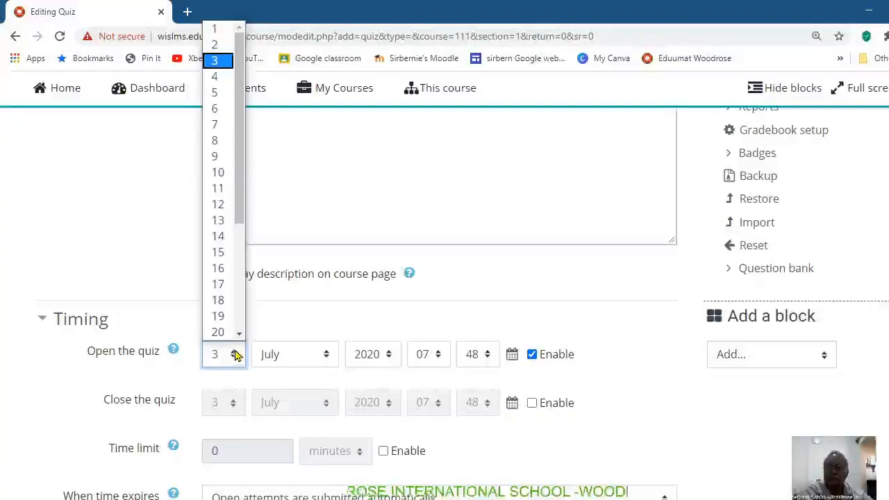
click(225, 157)
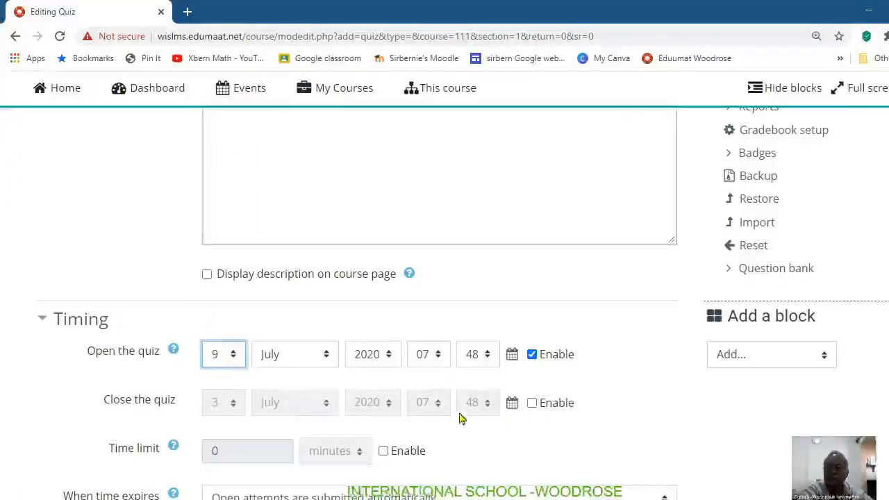
click(439, 355)
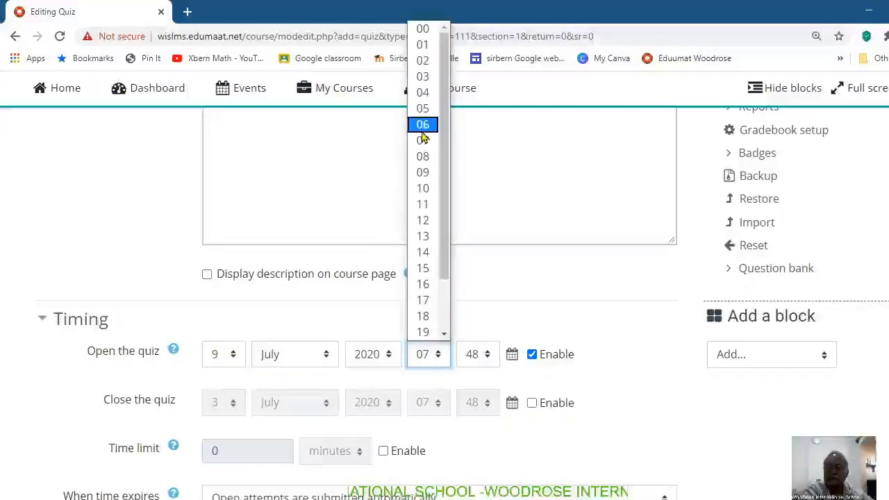
click(426, 157)
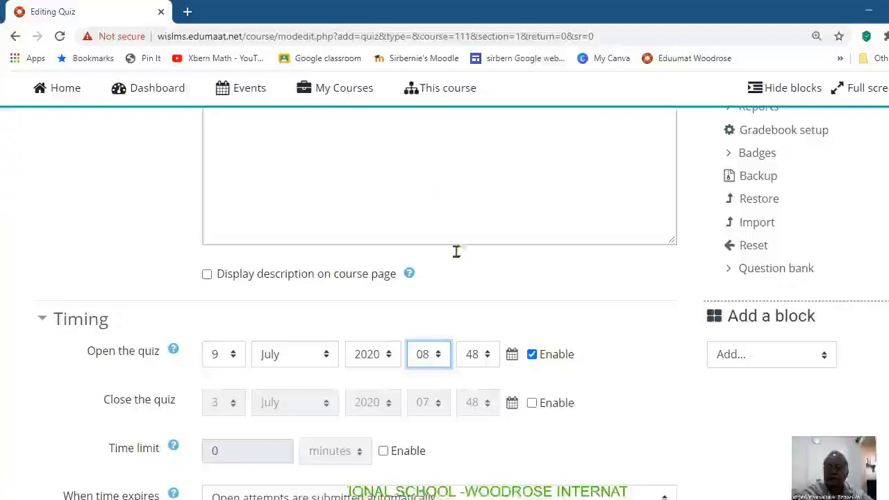
click(479, 354)
drag(494, 189, 492, 36)
click(472, 29)
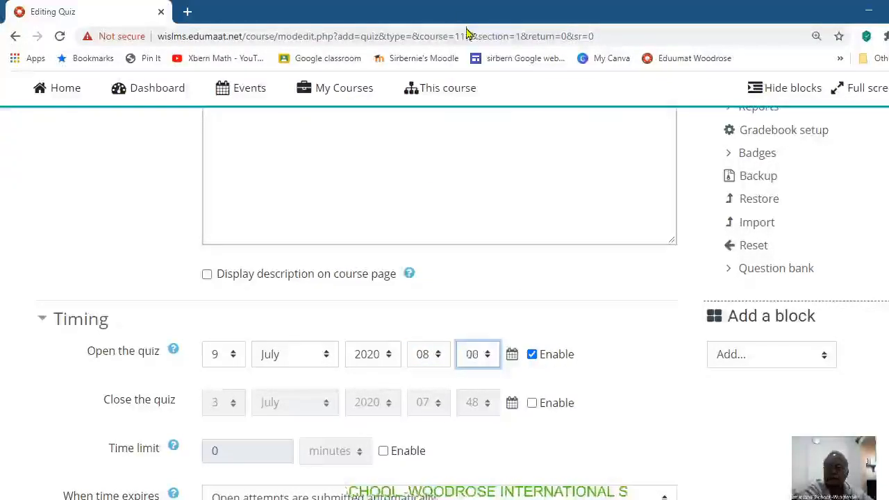
Step: Enable the quiz's closing date and set it to 9 July 2020, 18:00
click(532, 403)
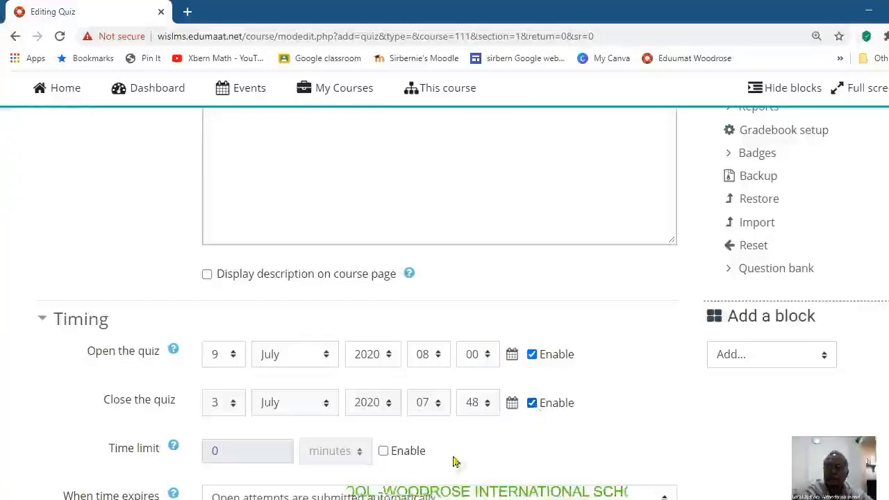
click(234, 406)
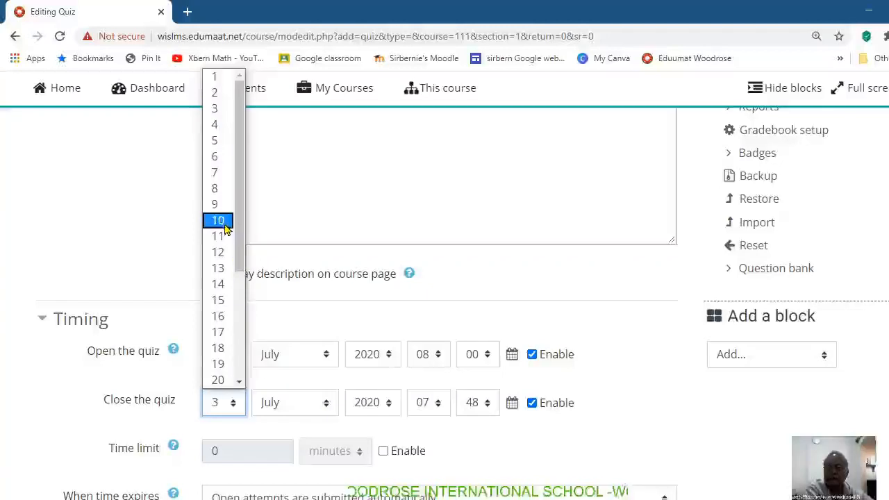
click(216, 204)
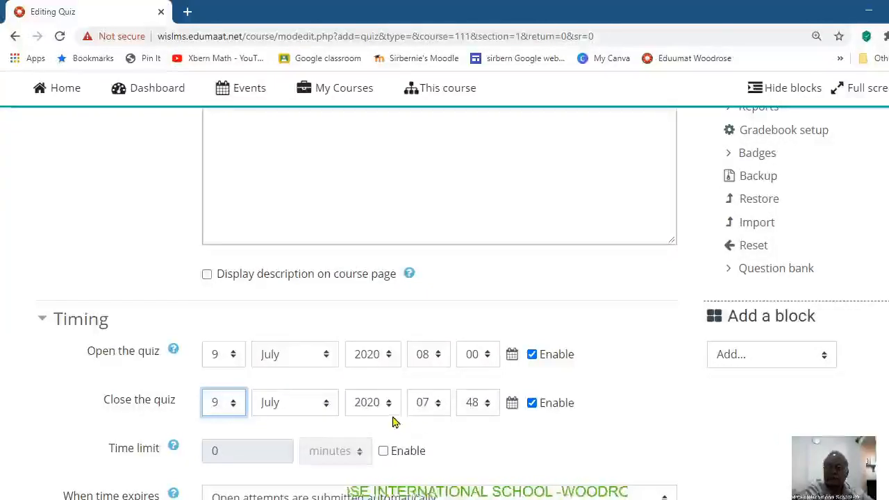
click(437, 404)
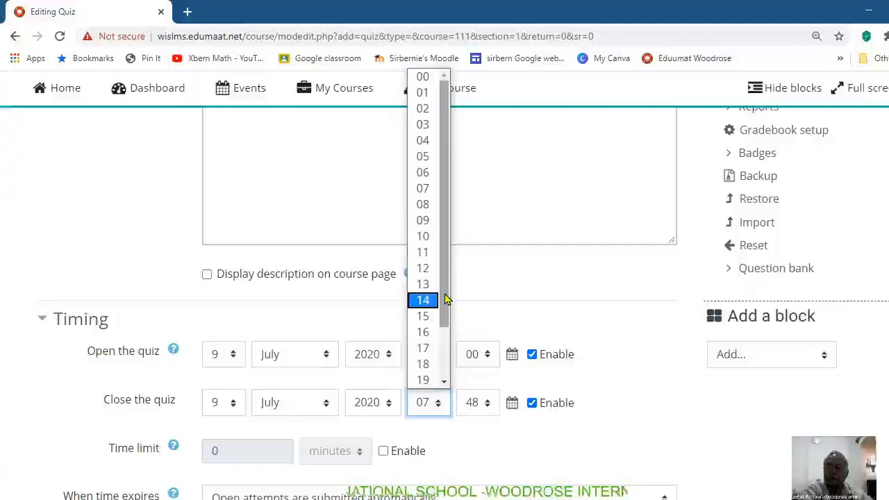
click(426, 364)
click(488, 401)
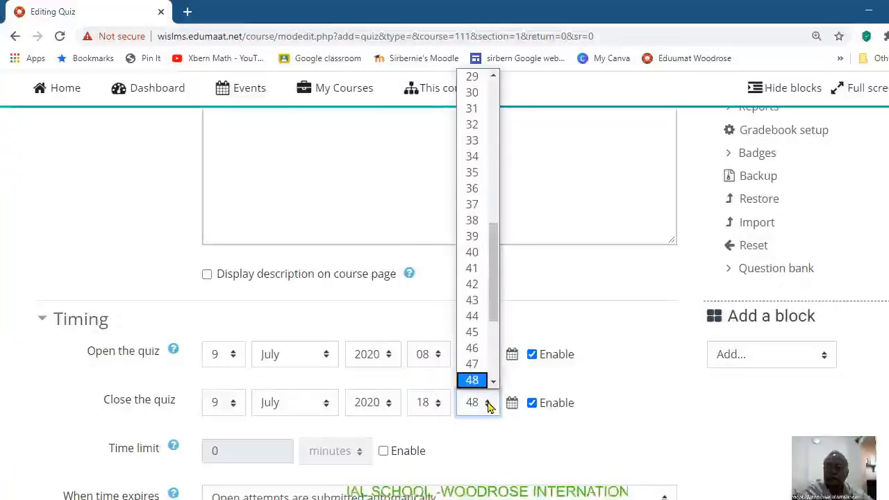
click(493, 116)
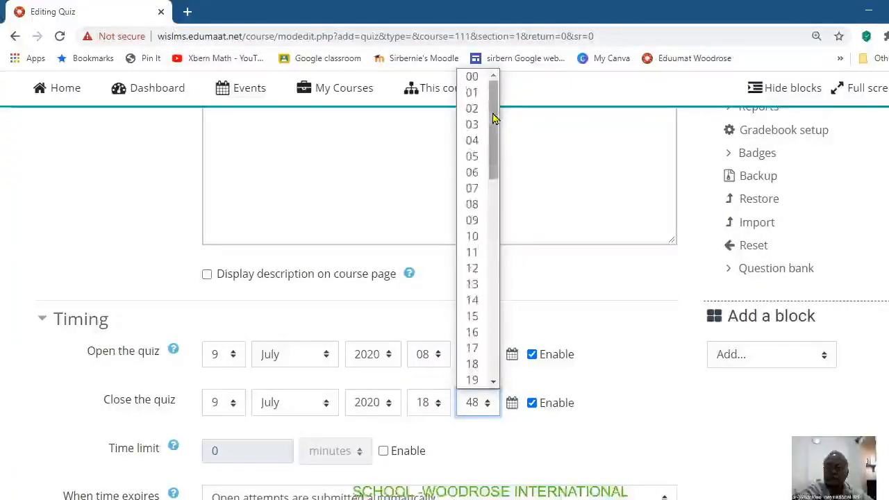
click(474, 80)
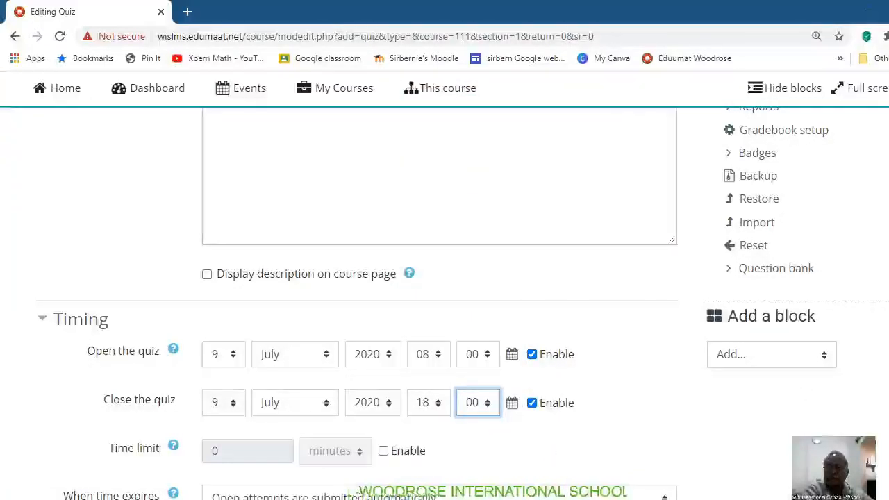
Step: Enable the quiz's time limit and set it to 60 minutes
scroll(342, 470, down, 2)
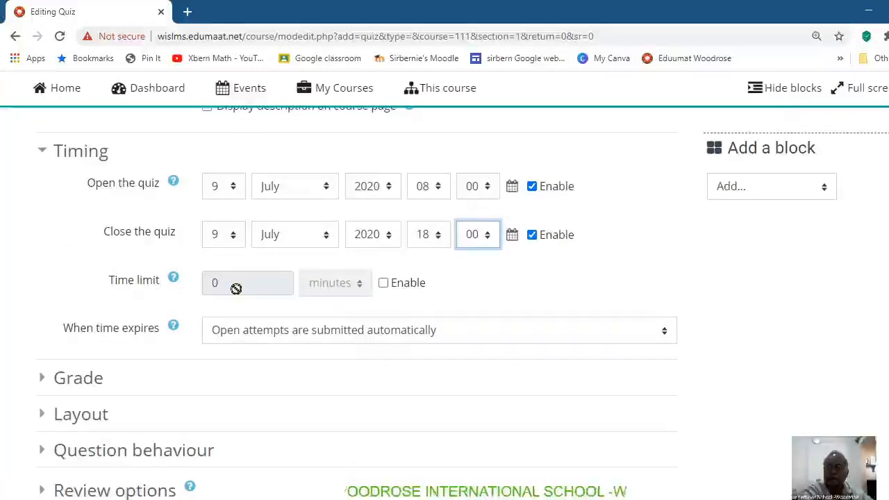
click(383, 285)
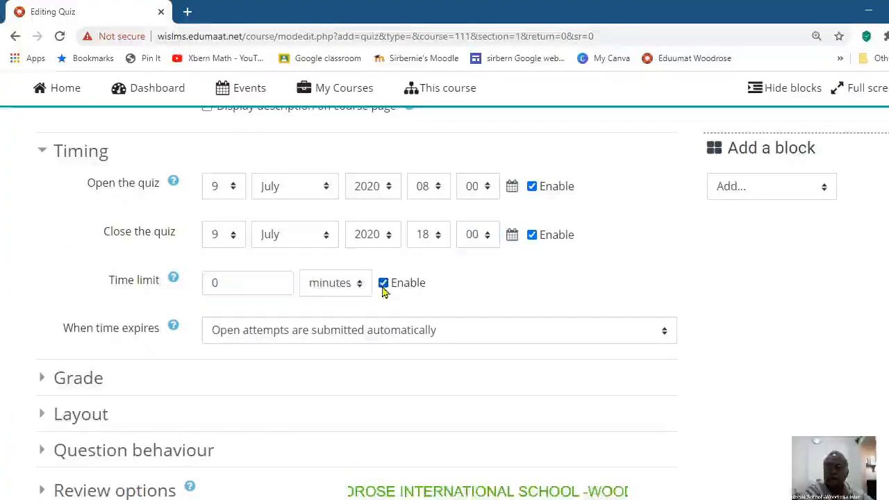
text(6)
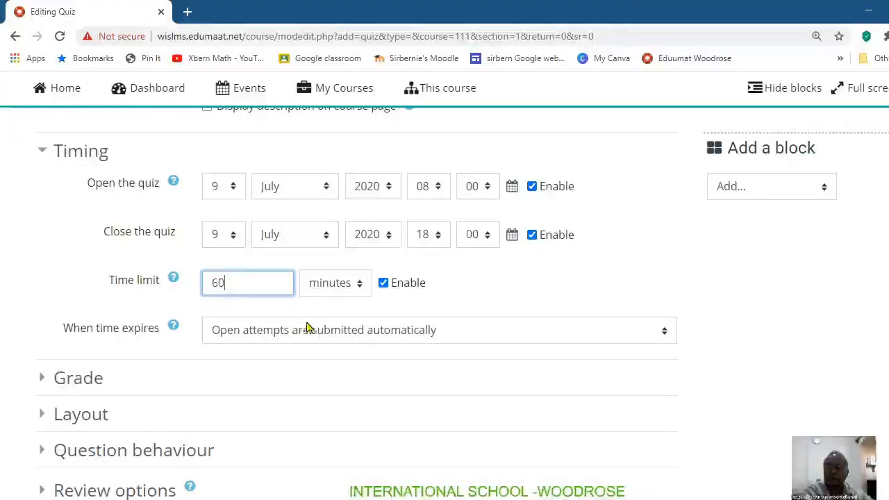
scroll(392, 376, down, 1)
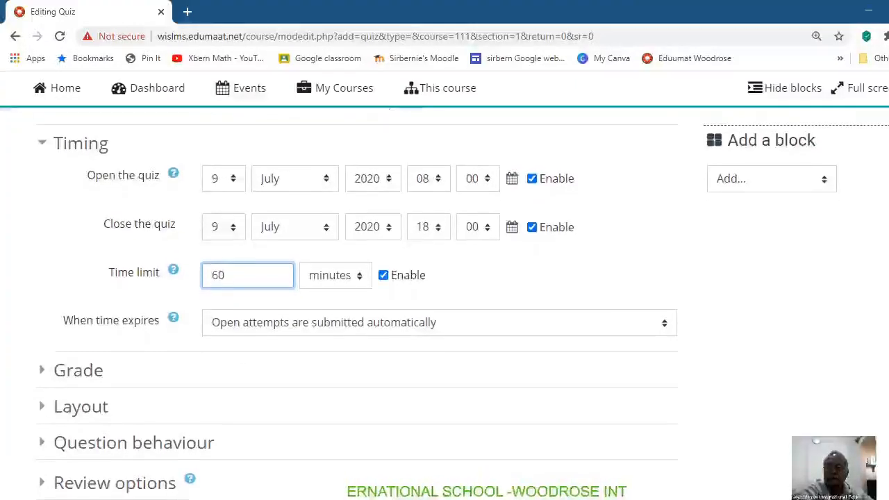
Step: In the quiz's grade settings, limit the attempts allowed to 1
click(40, 364)
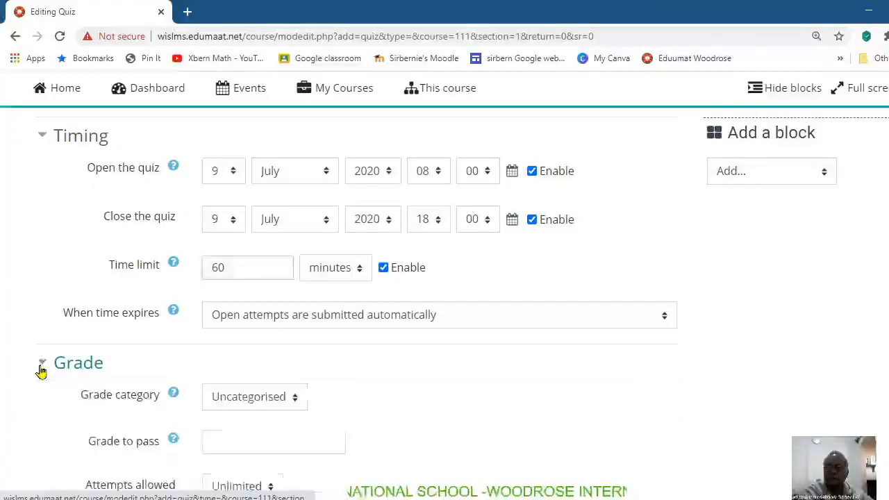
scroll(347, 306, down, 2)
scroll(276, 337, down, 1)
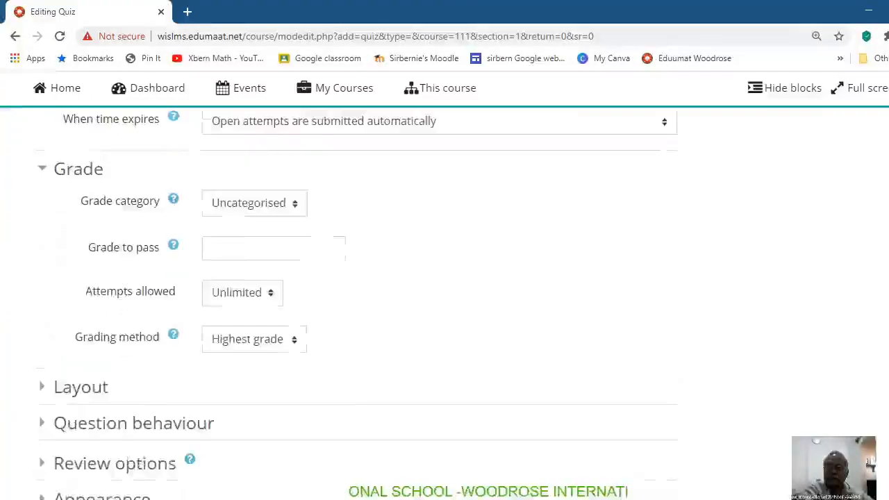
click(270, 296)
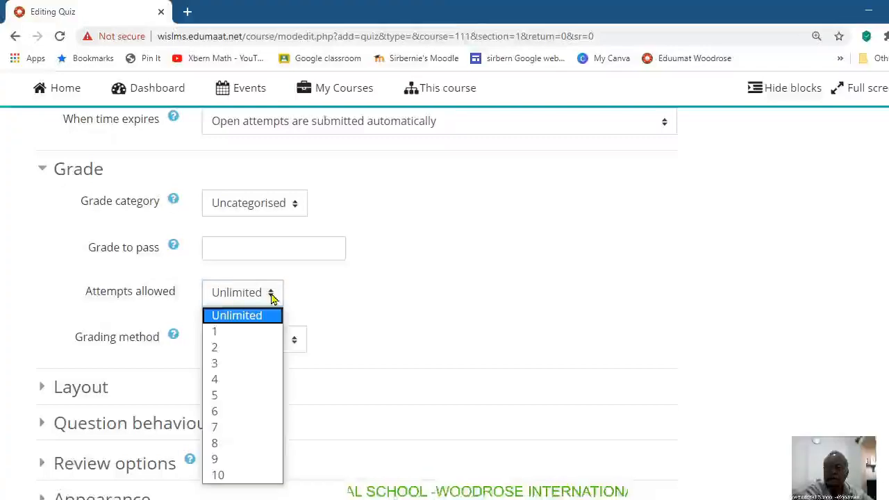
click(243, 332)
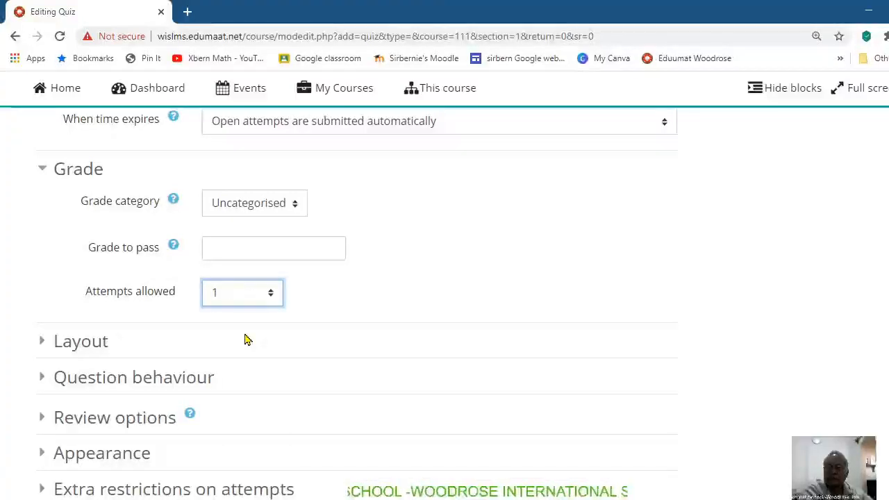
Step: In the quiz's layout settings, start a new page every 5 questions
scroll(357, 298, down, 2)
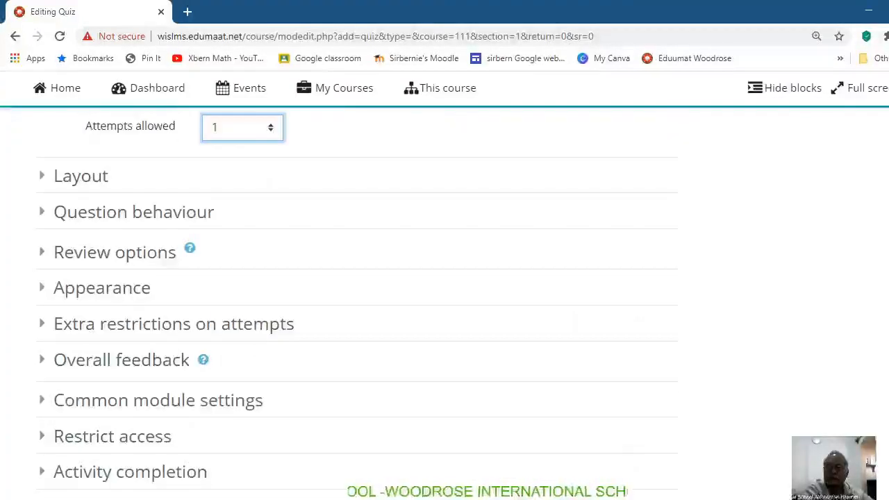
click(49, 179)
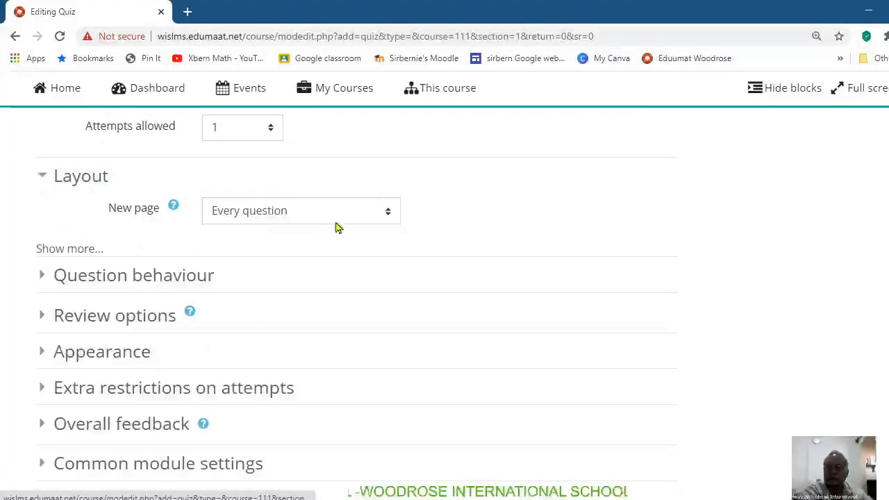
click(389, 212)
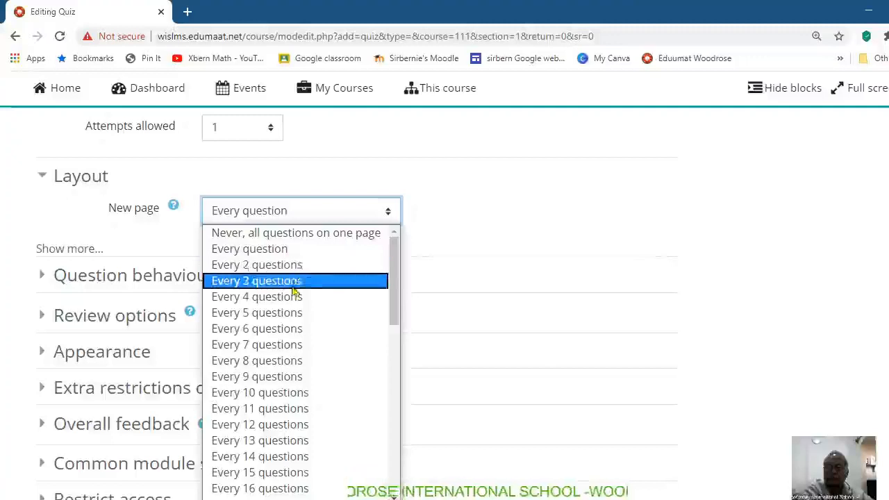
click(289, 313)
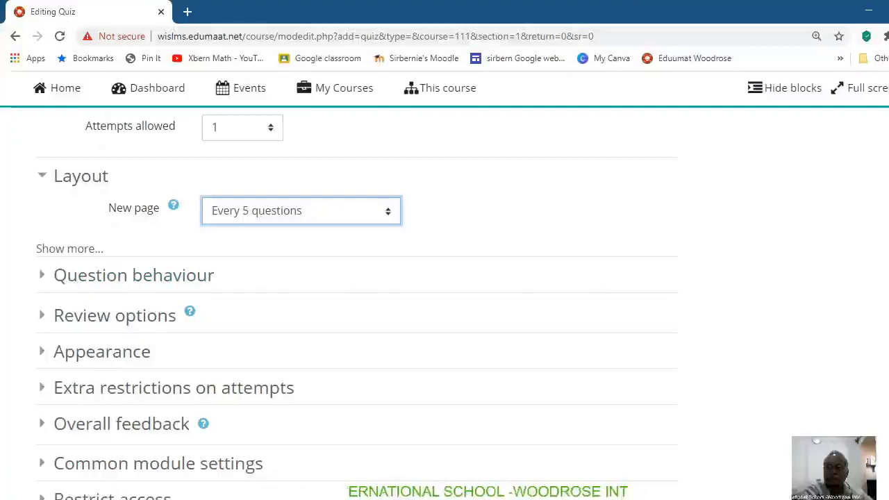
Step: Save and display the Math Assessment quiz, and open it for editing its questions
scroll(826, 427, down, 5)
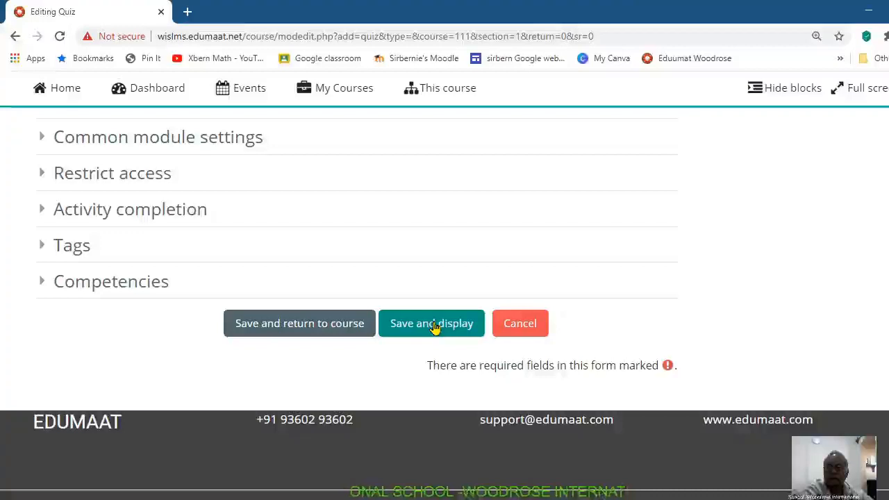
click(433, 325)
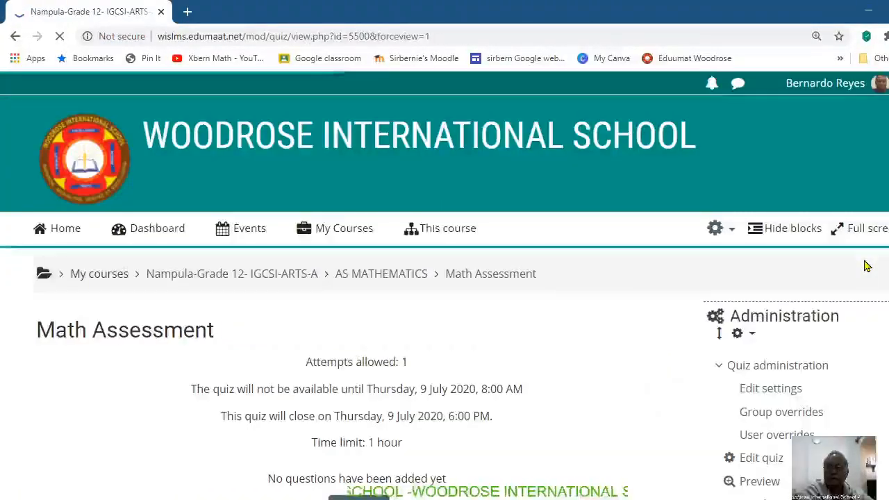
scroll(816, 439, down, 3)
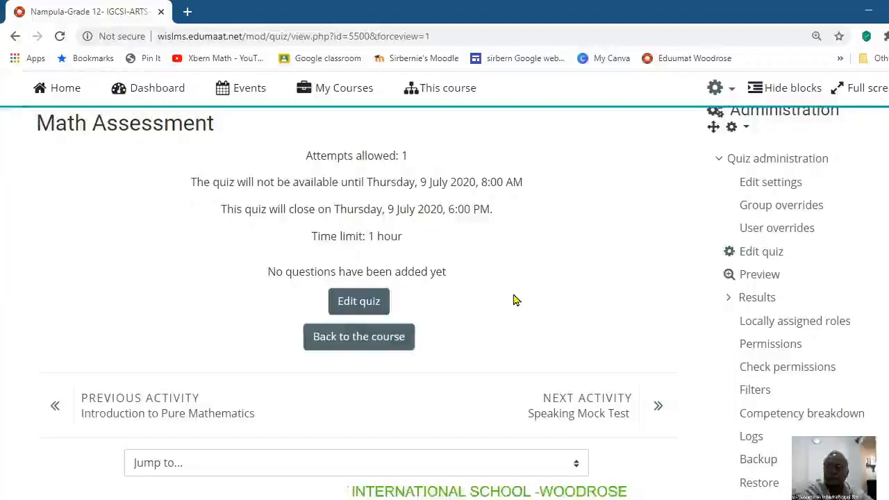
click(353, 306)
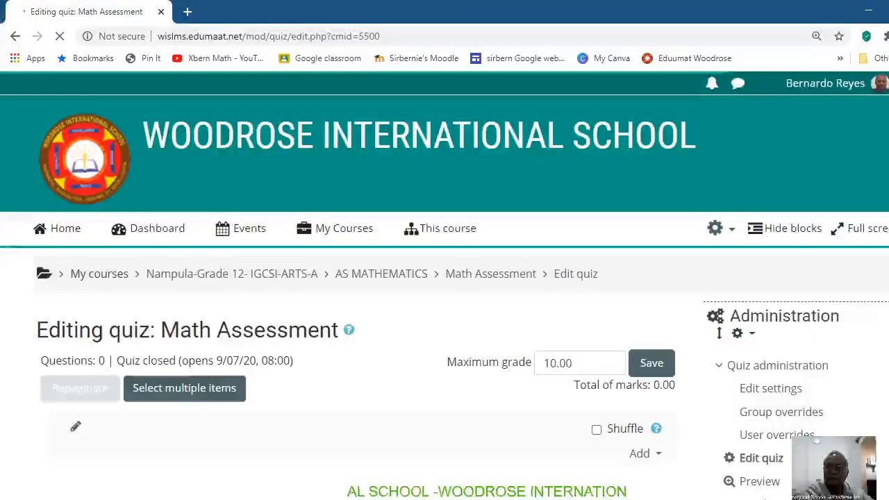
Step: Start adding questions to the quiz from the question bank and choose the Assessment category
scroll(444, 278, down, 3)
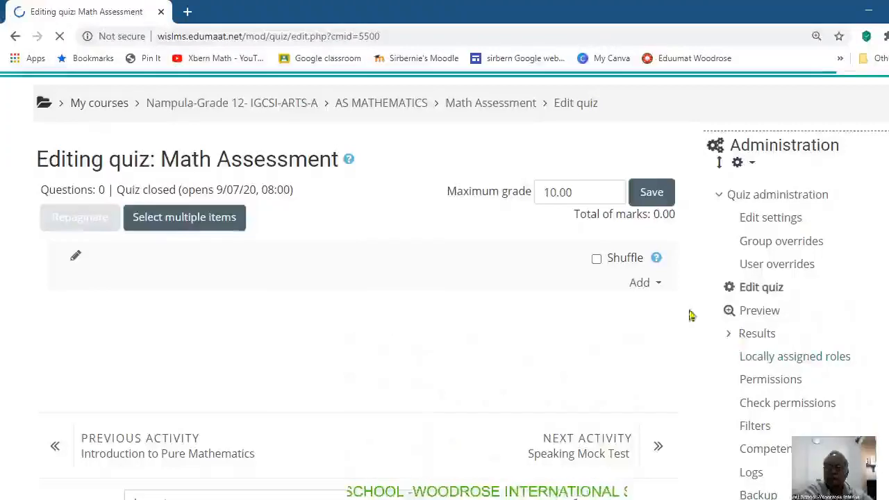
click(659, 287)
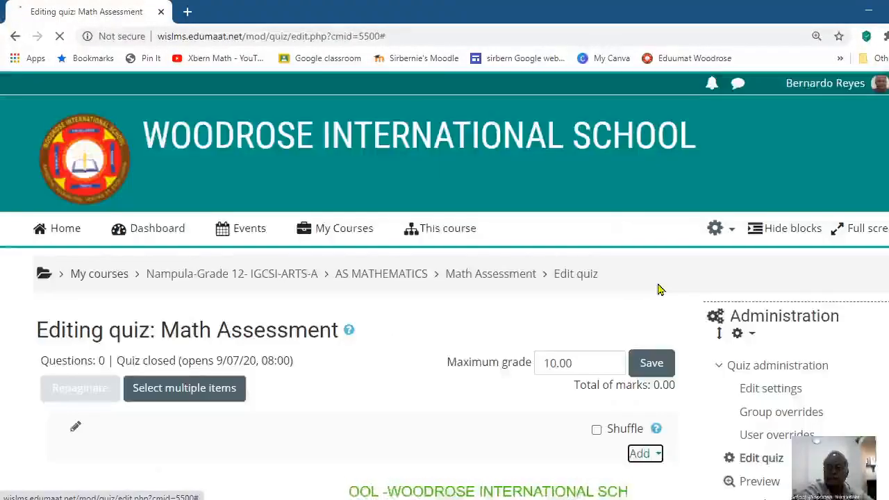
scroll(695, 333, down, 3)
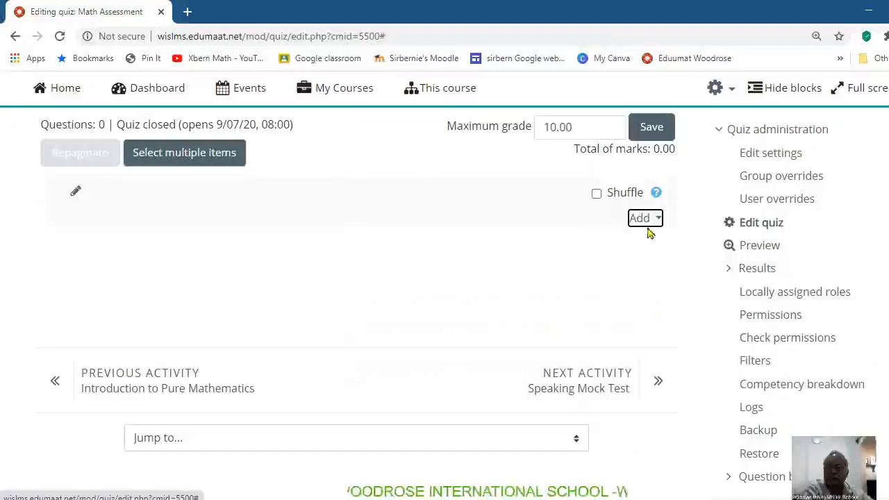
click(658, 221)
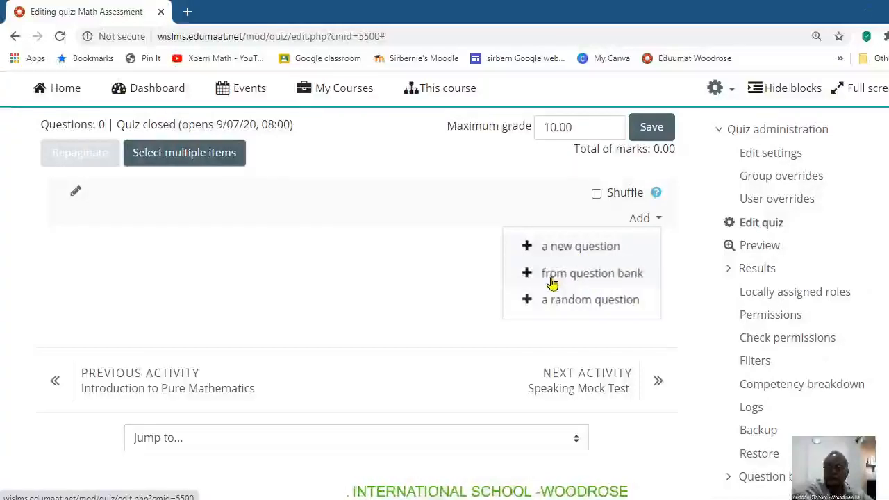
click(580, 277)
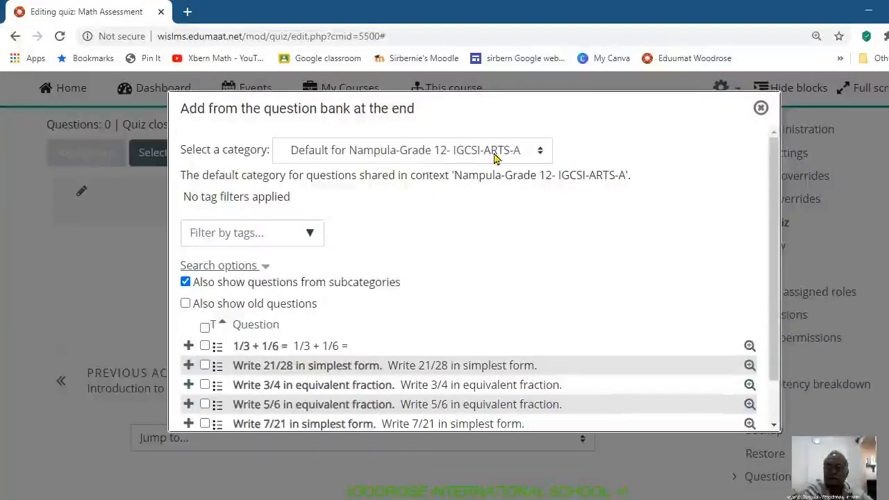
click(540, 153)
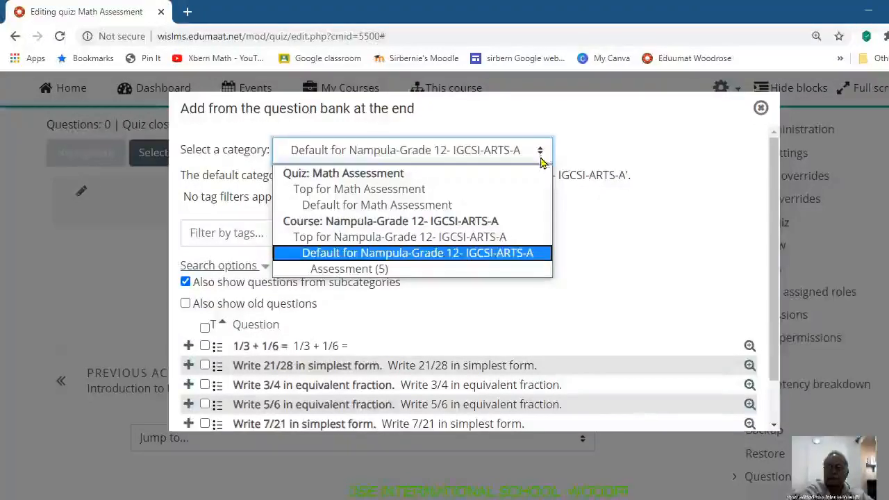
click(359, 275)
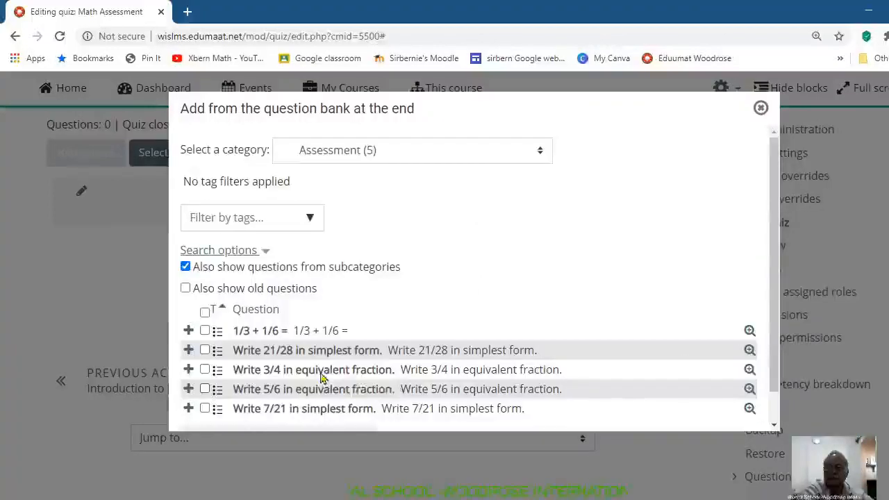
Step: Select all the fraction questions in the Assessment category and add them to the quiz
scroll(772, 313, down, 1)
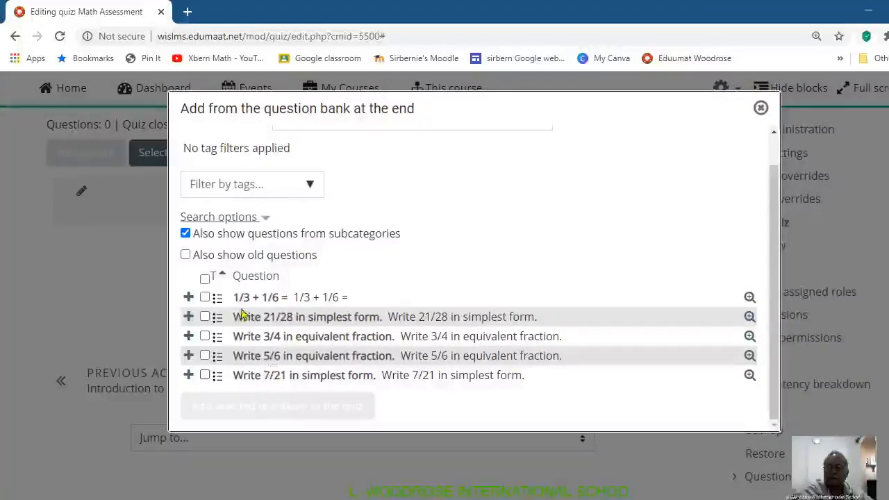
click(205, 279)
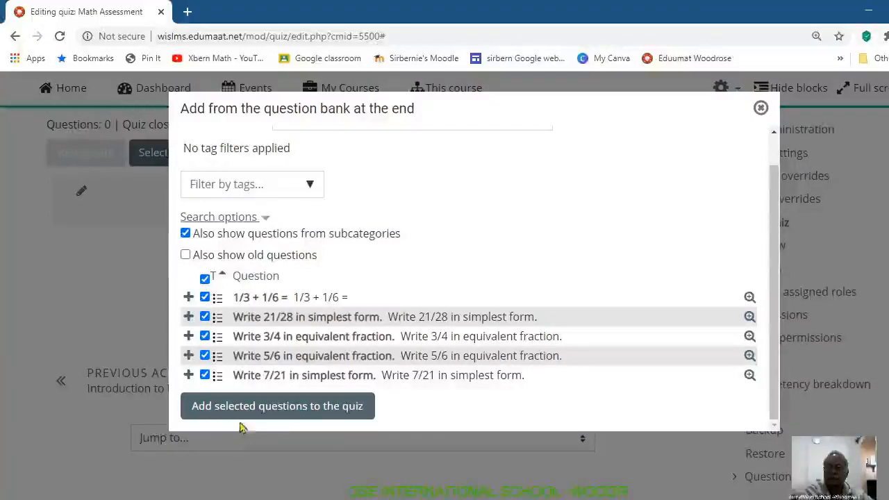
click(312, 406)
click(298, 413)
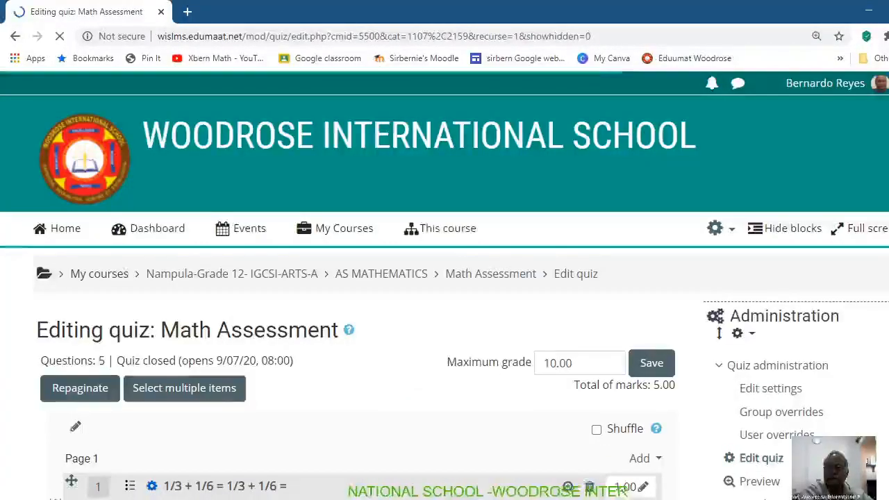
Step: Enter 5 as the quiz's maximum grade
scroll(573, 468, down, 3)
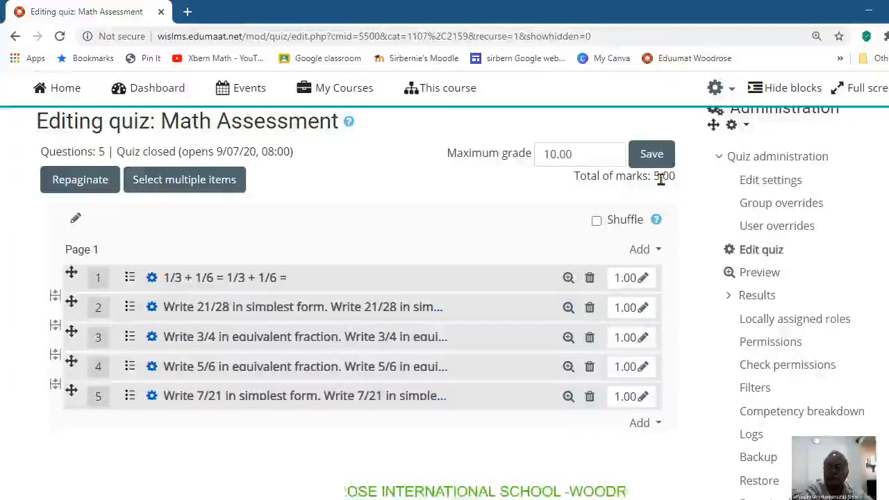
click(578, 154)
drag(577, 154, 532, 153)
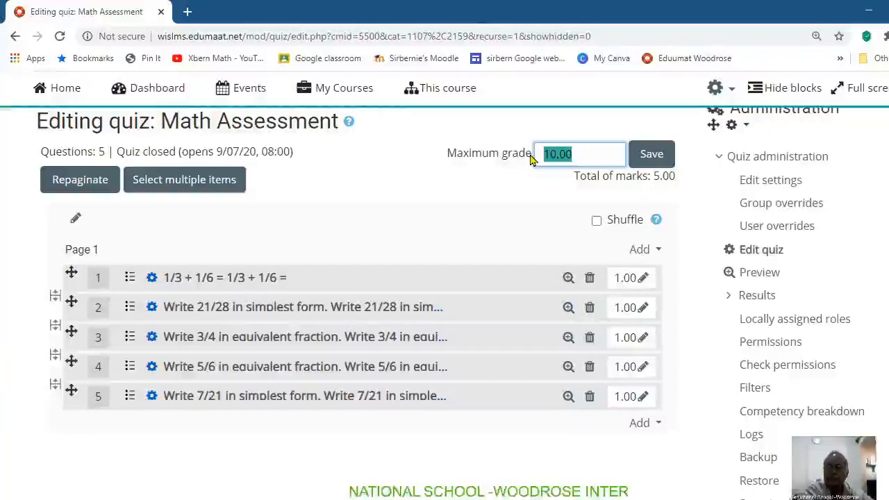
text(5)
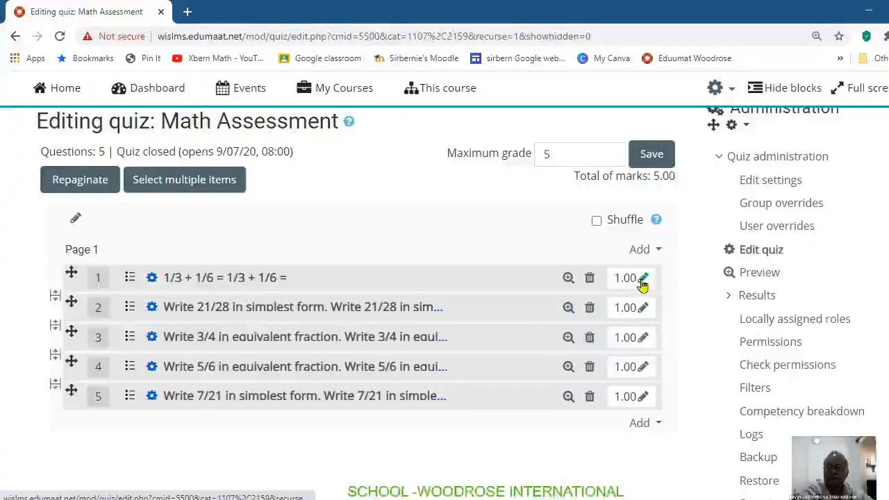
click(642, 281)
text(2)
key(Escape)
click(644, 309)
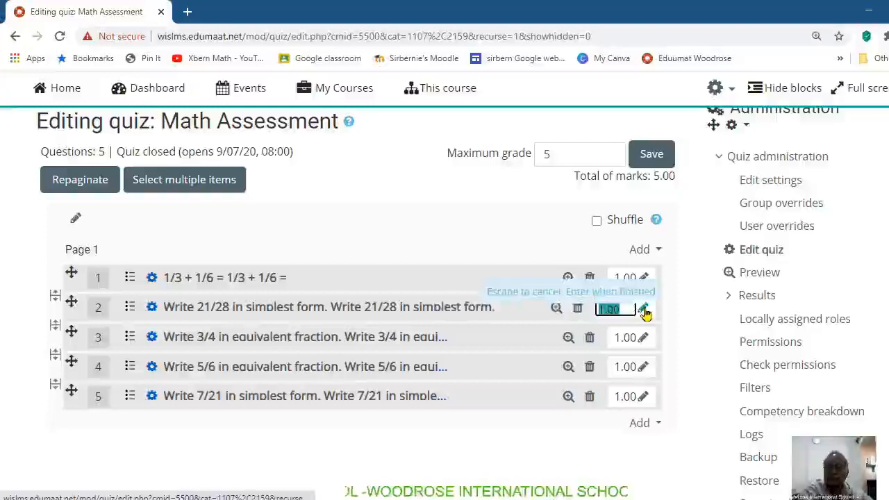
key(Escape)
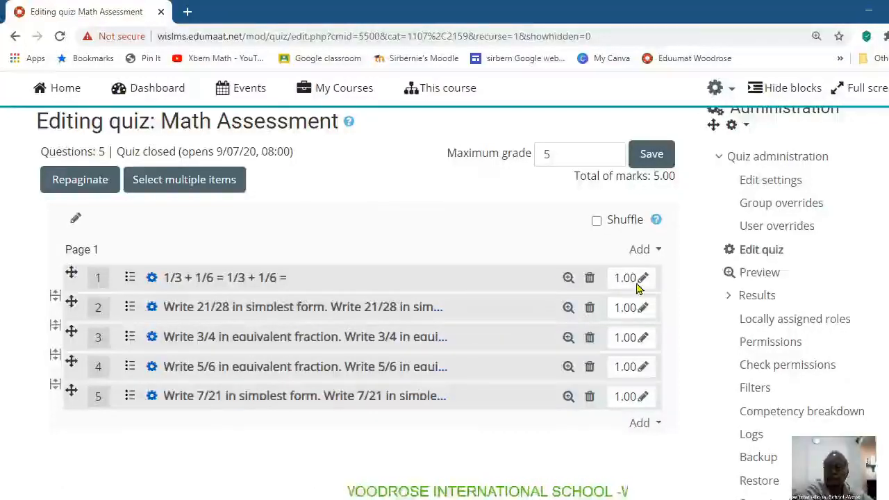
Step: Set the marks of question 1 (1/3 + 1/6) and question 2 (21/28 in simplest form) to 2 each
click(640, 281)
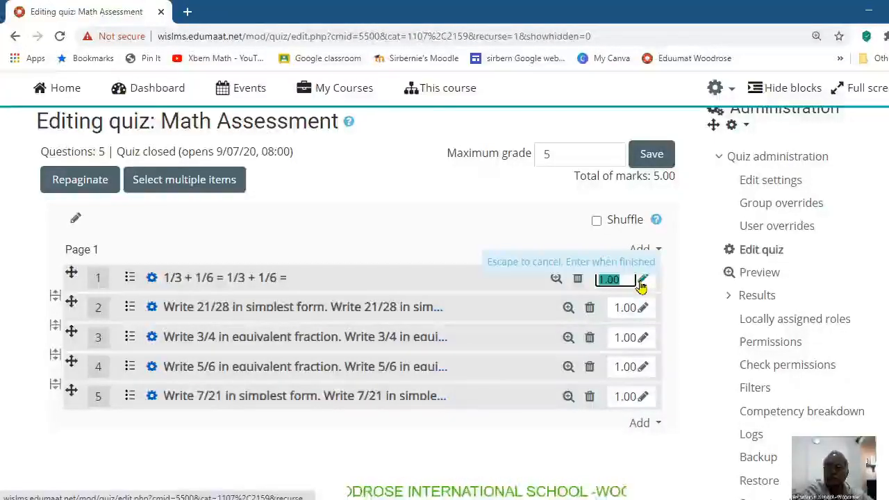
text(2)
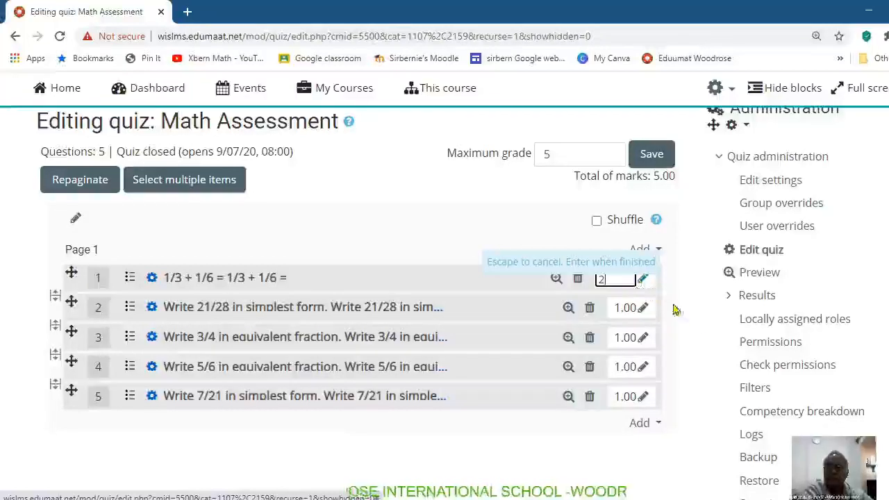
key(Return)
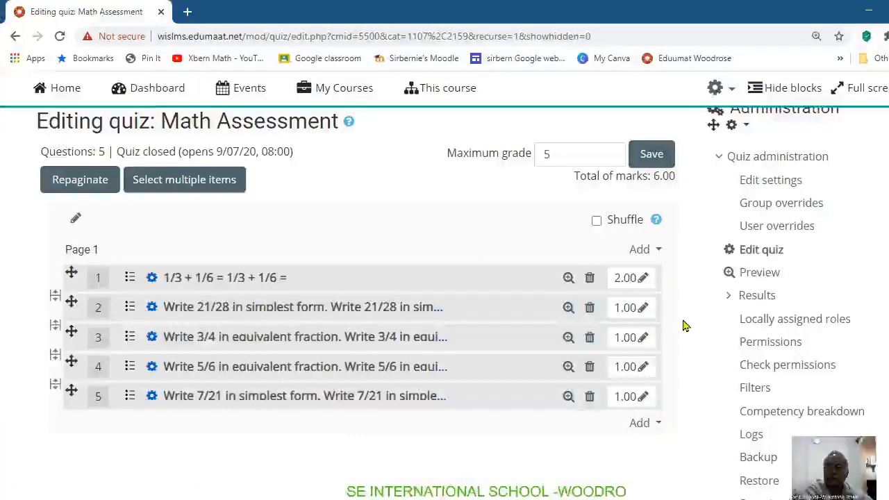
click(642, 308)
text(2)
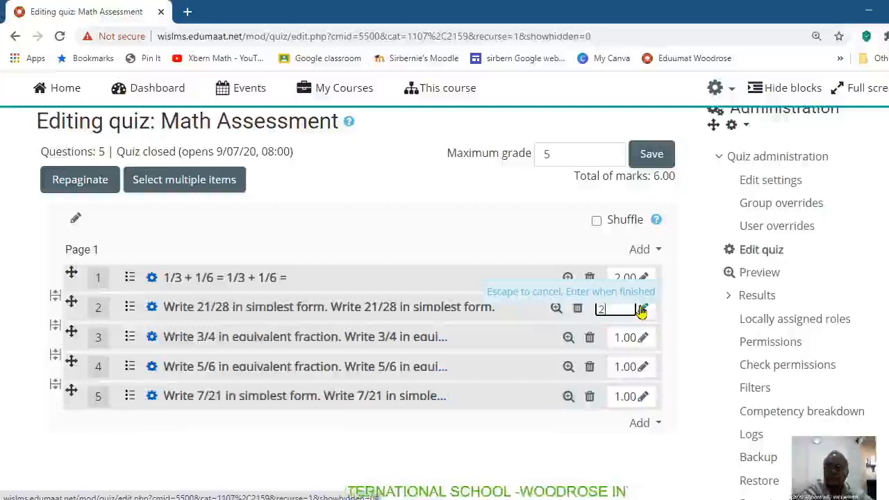
key(Return)
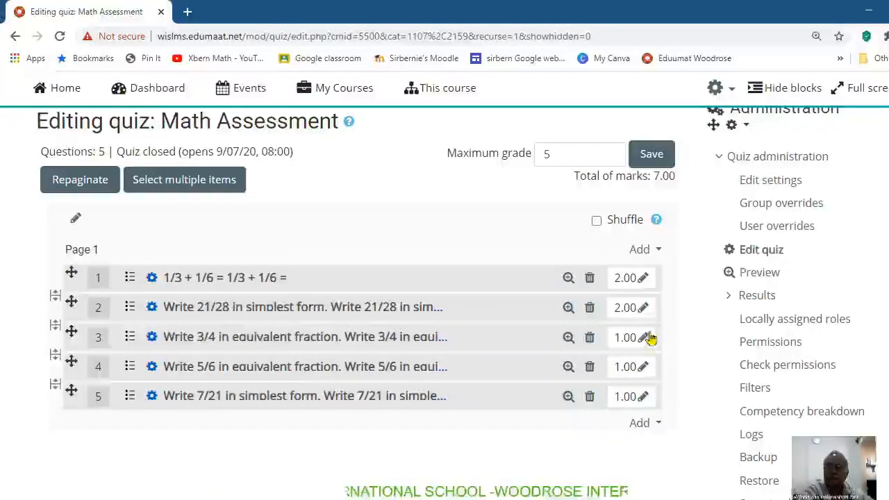
Step: Set the marks of questions 3 and 4, the equivalent fractions of 3/4 and 5/6, to 2 each
click(644, 338)
text(2)
key(Return)
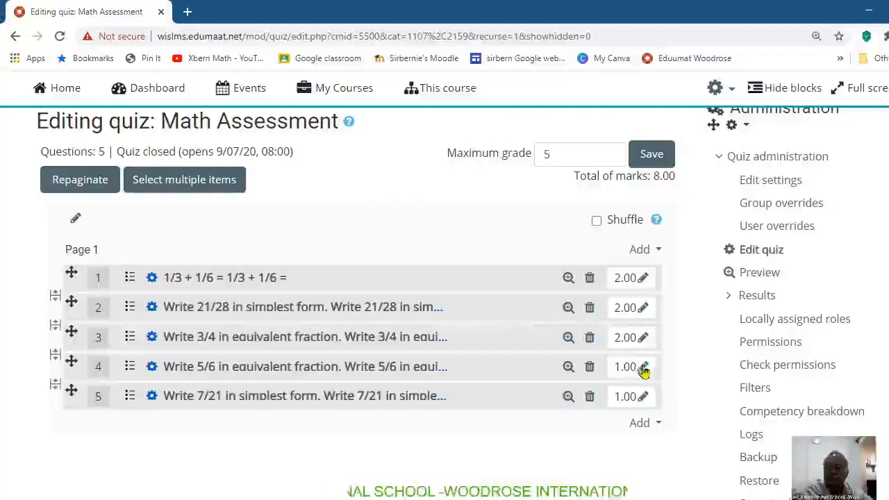
click(643, 368)
text(2)
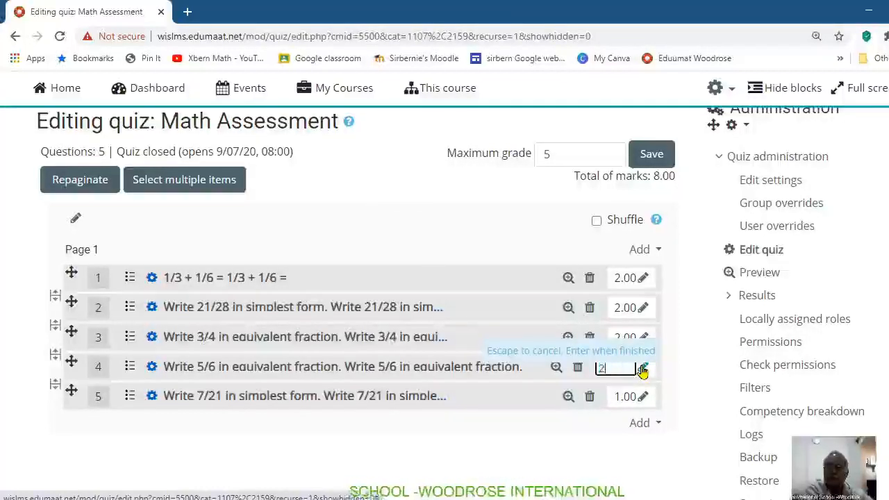
key(Return)
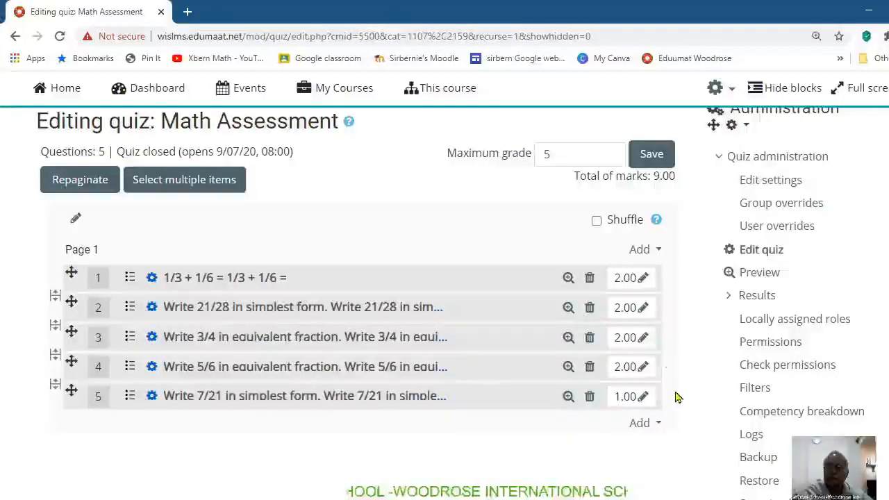
Step: Set the marks of question 5 (7/21 in simplest form) to 2
click(641, 398)
text(2)
key(Return)
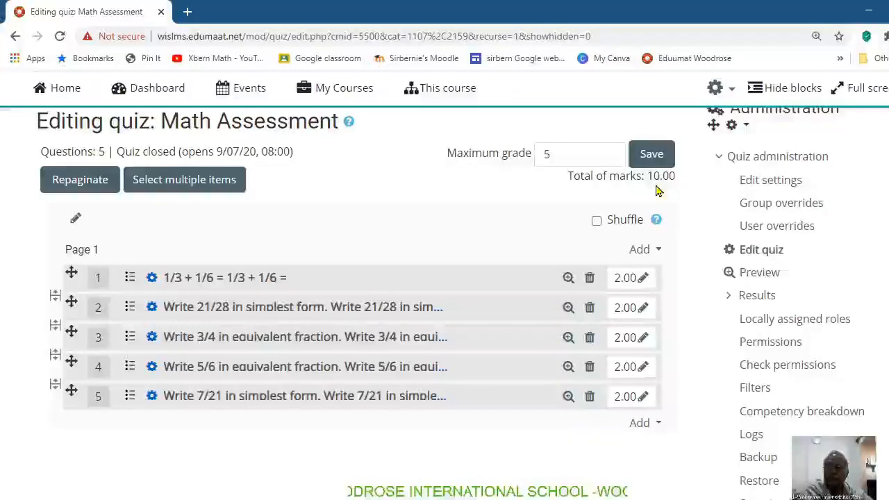
Step: Set the quiz's maximum grade to 10 and save it
double_click(544, 154)
text(10)
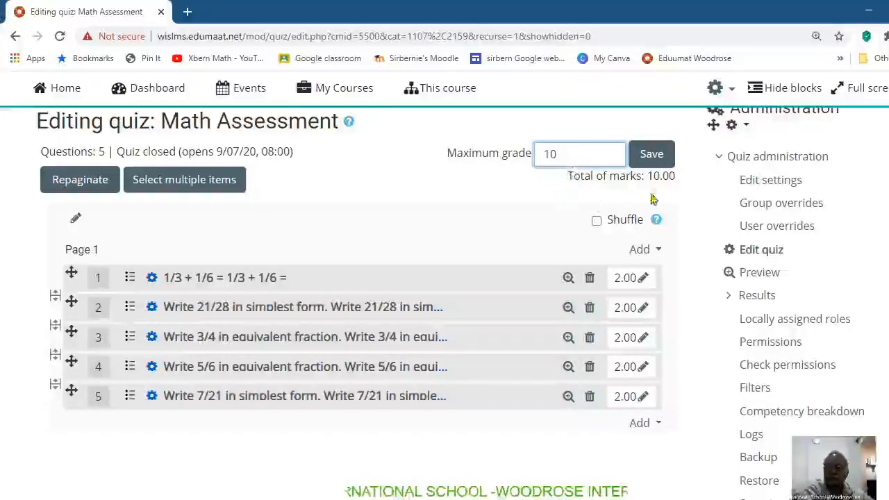
click(659, 158)
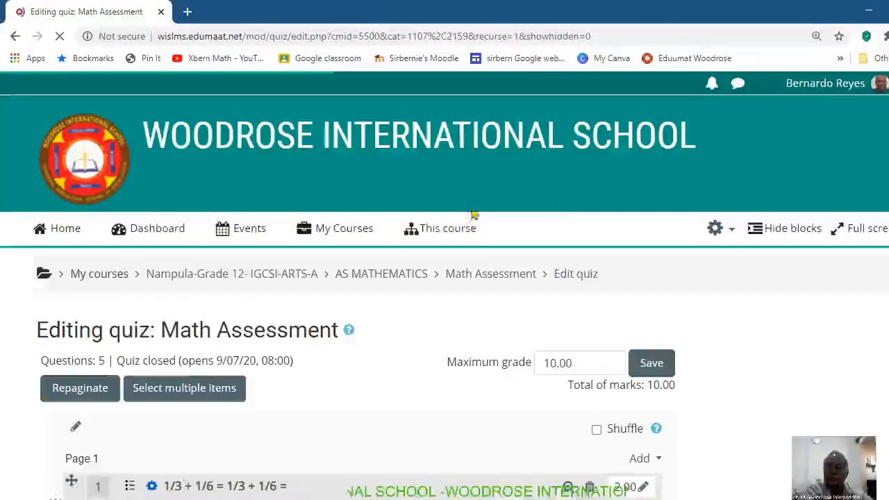
Step: Return to the Nampula-Grade 12- IGCSI-ARTS-A course page and turn editing off
scroll(444, 292, down, 4)
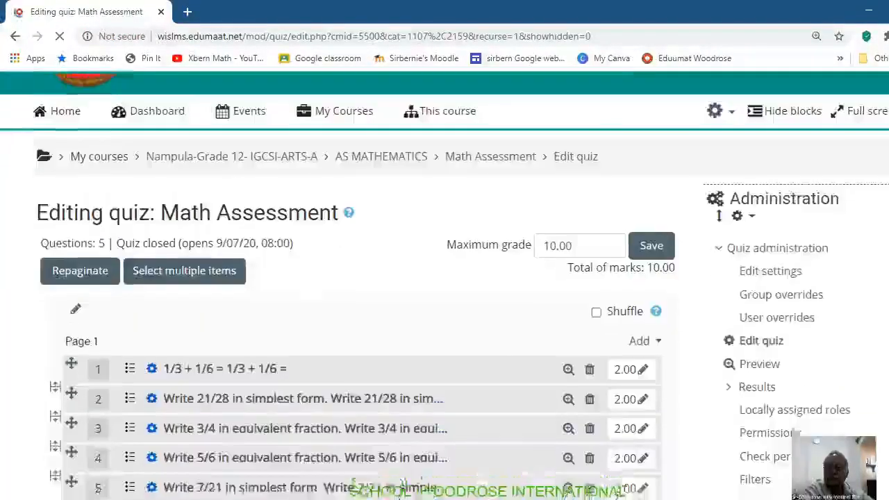
scroll(444, 291, up, 4)
scroll(444, 292, down, 3)
scroll(445, 291, up, 3)
mouse_move(358, 236)
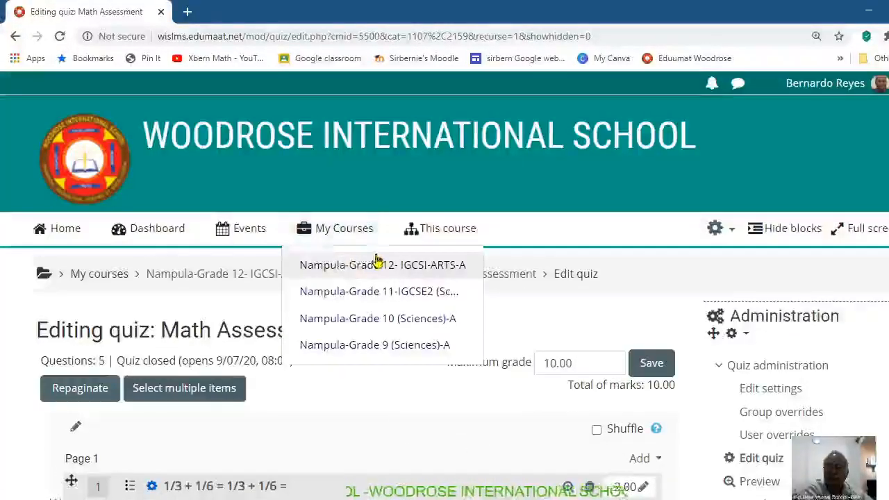
click(366, 270)
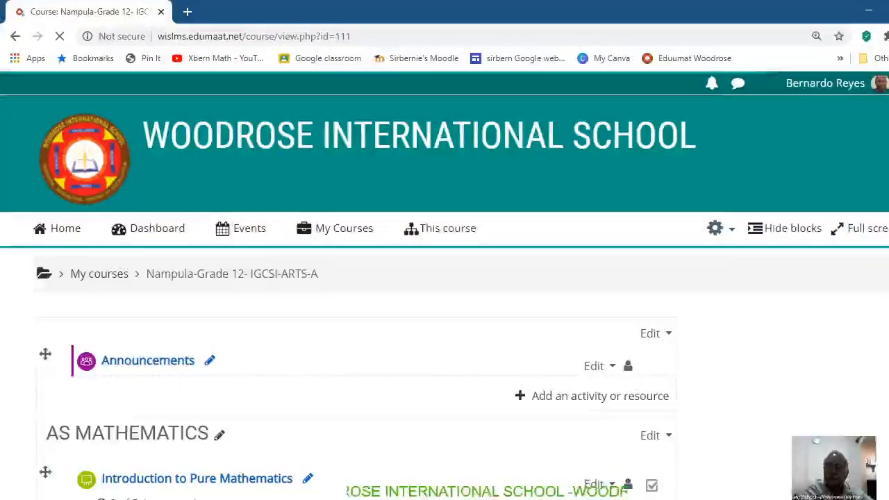
scroll(444, 285, down, 1)
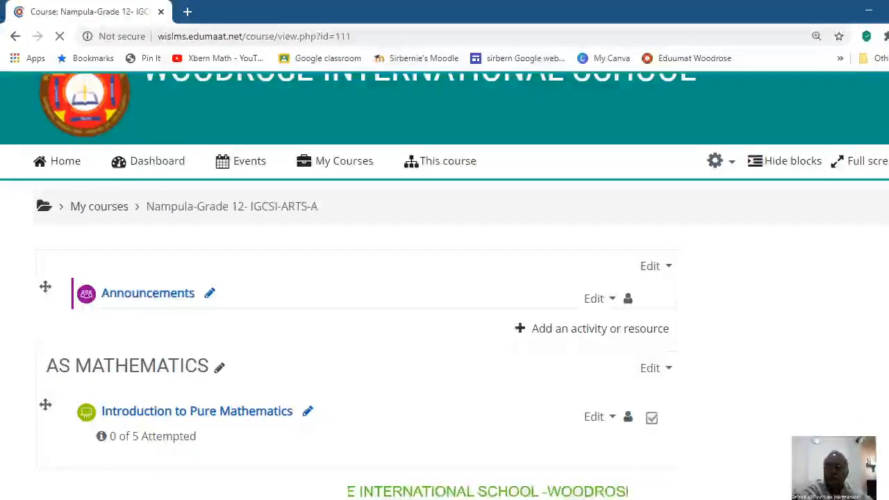
scroll(357, 285, down, 5)
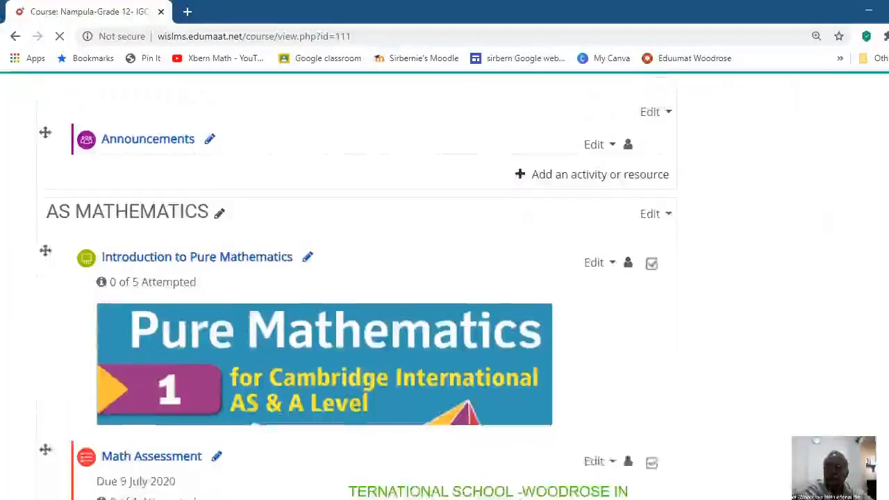
scroll(357, 285, up, 4)
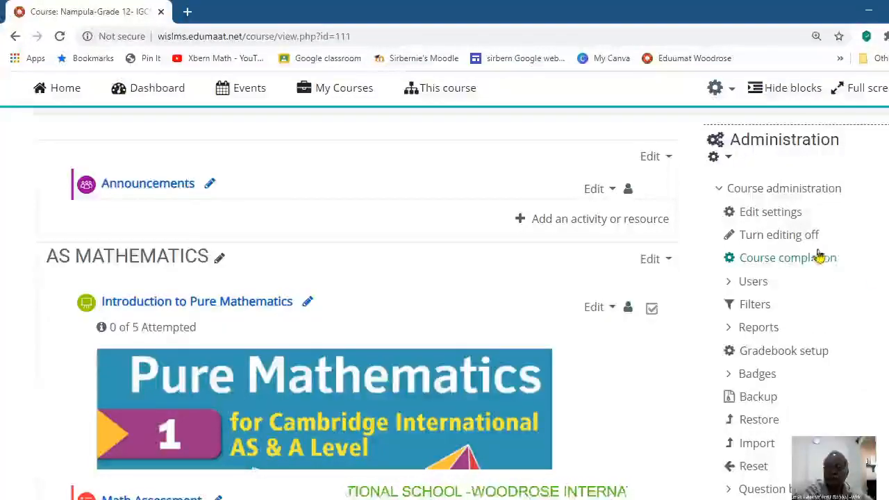
click(790, 240)
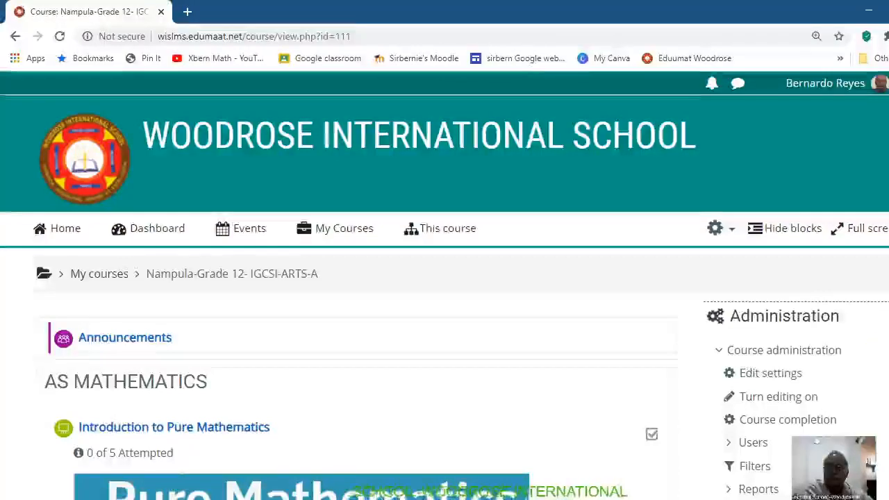
Step: Open the Math Assessment quiz from the course's AS MATHEMATICS section
scroll(444, 278, down, 5)
scroll(445, 277, down, 4)
scroll(445, 278, up, 3)
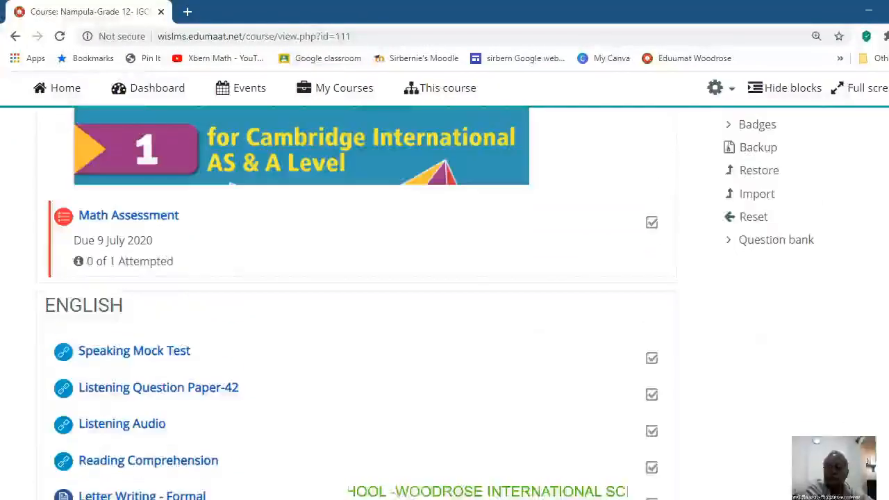
scroll(444, 278, up, 1)
scroll(444, 277, down, 2)
scroll(445, 278, up, 6)
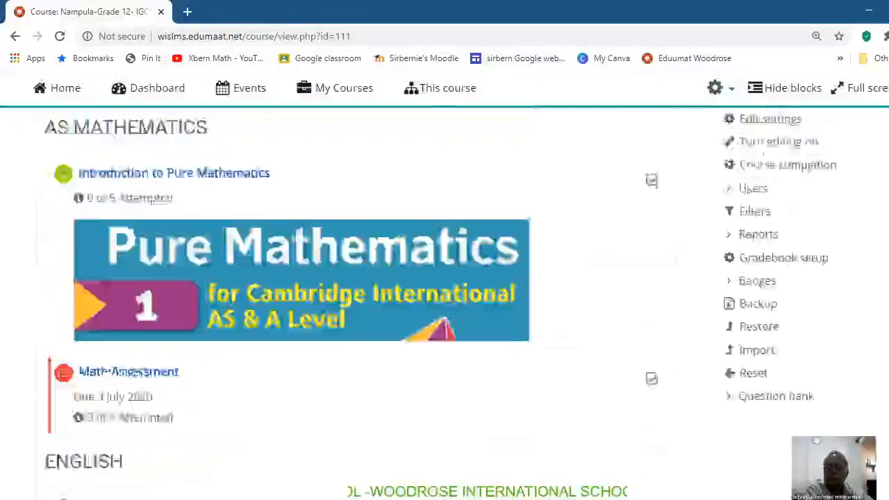
scroll(445, 278, down, 5)
scroll(445, 278, up, 4)
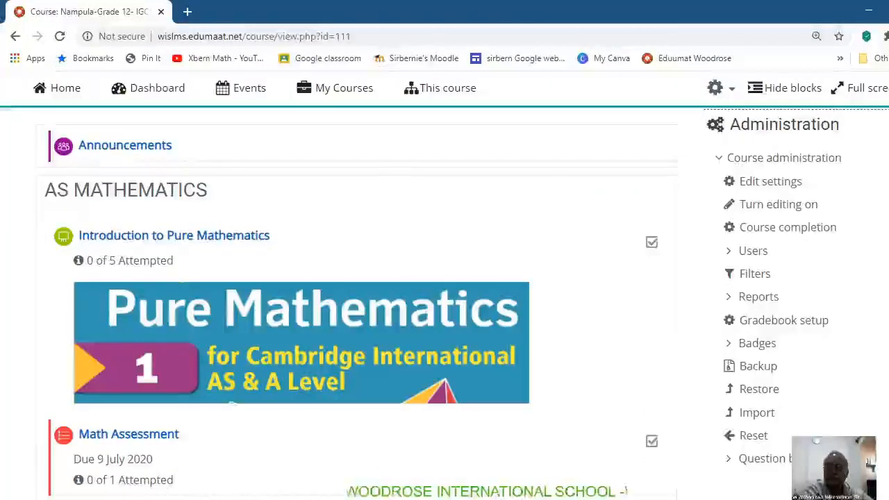
scroll(445, 278, down, 1)
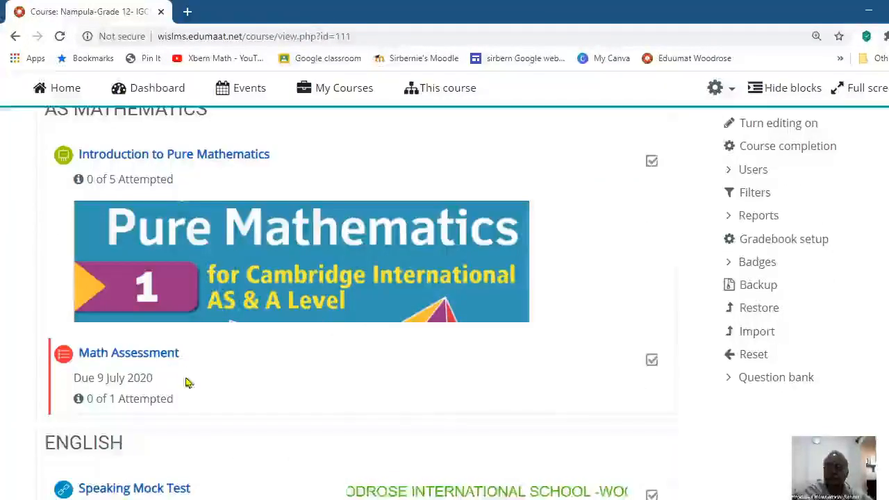
click(136, 361)
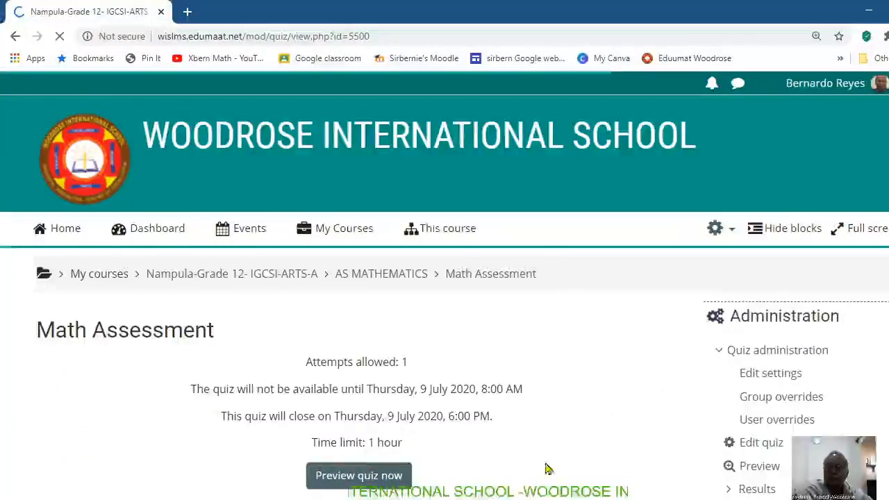
Step: Preview the Math Assessment quiz and start the timed attempt
scroll(444, 285, down, 1)
click(357, 461)
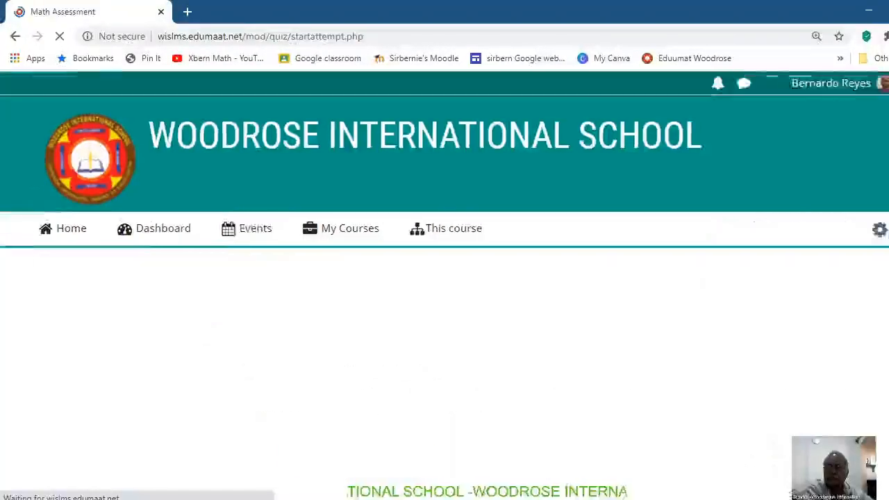
scroll(427, 458, down, 1)
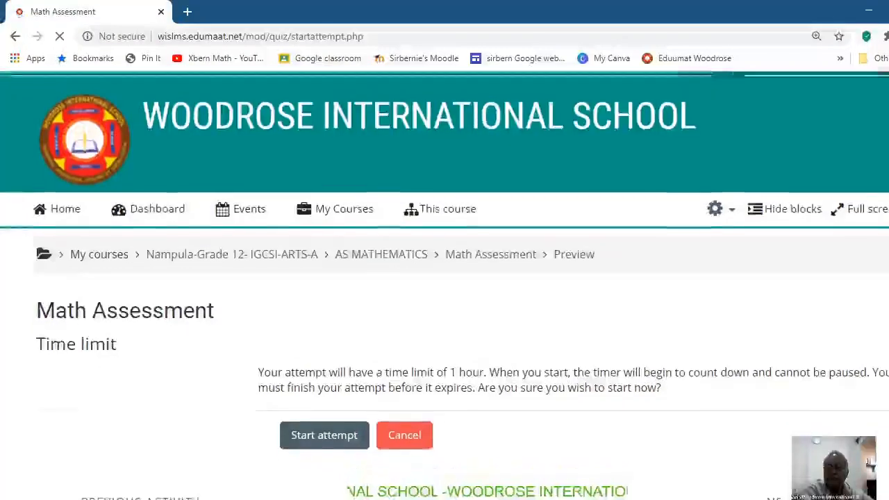
click(307, 441)
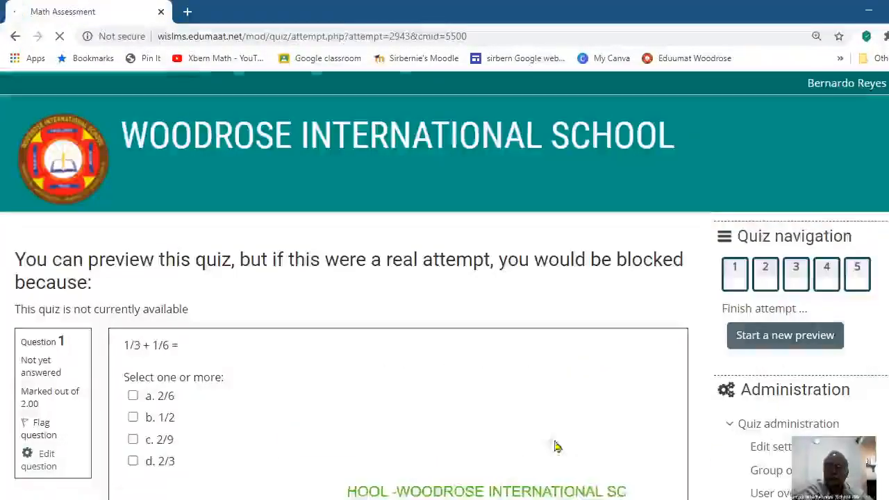
Step: Answer question 1 (1/3 + 1/6) with 1/2 and question 2 (21/28 in simplest form) with 3/7
scroll(445, 286, down, 1)
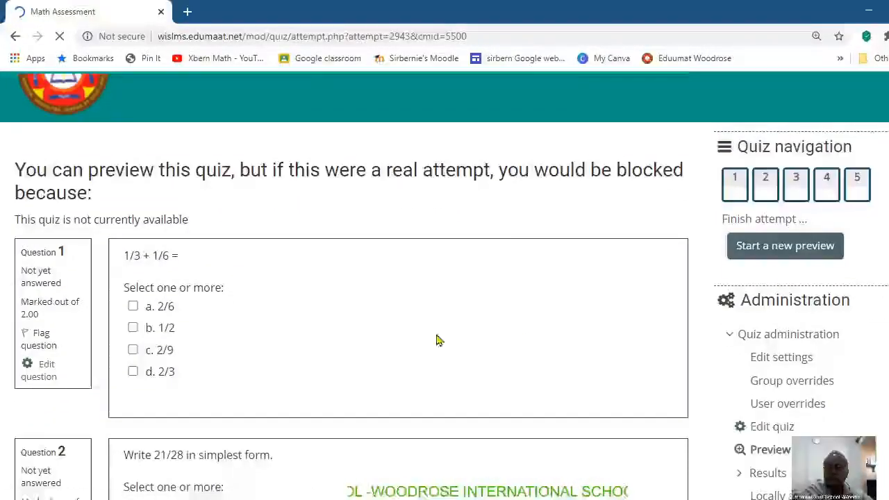
click(133, 329)
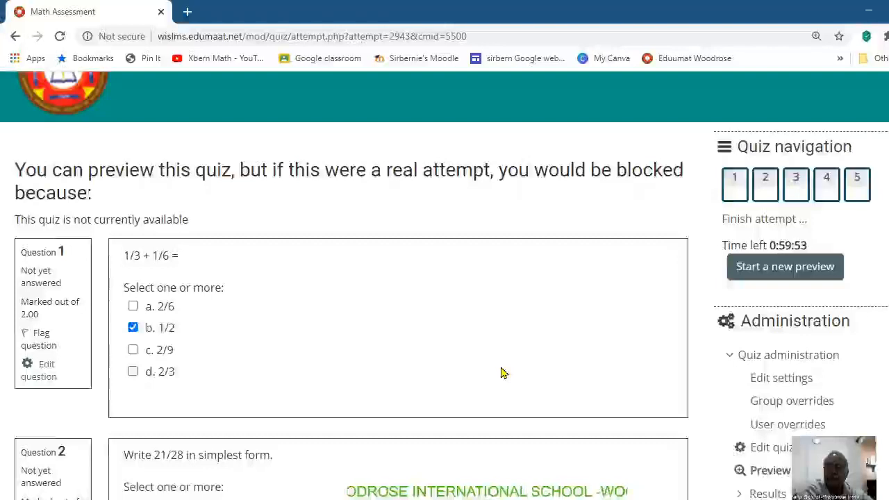
scroll(502, 372, down, 1)
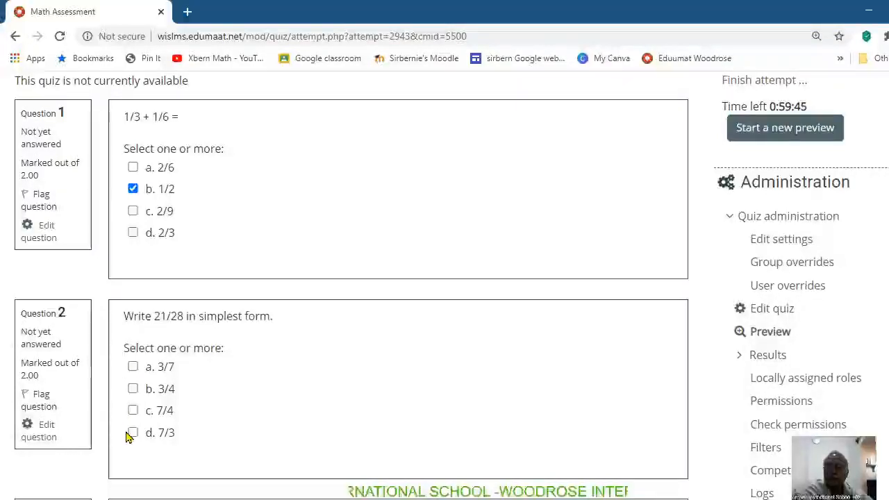
click(133, 366)
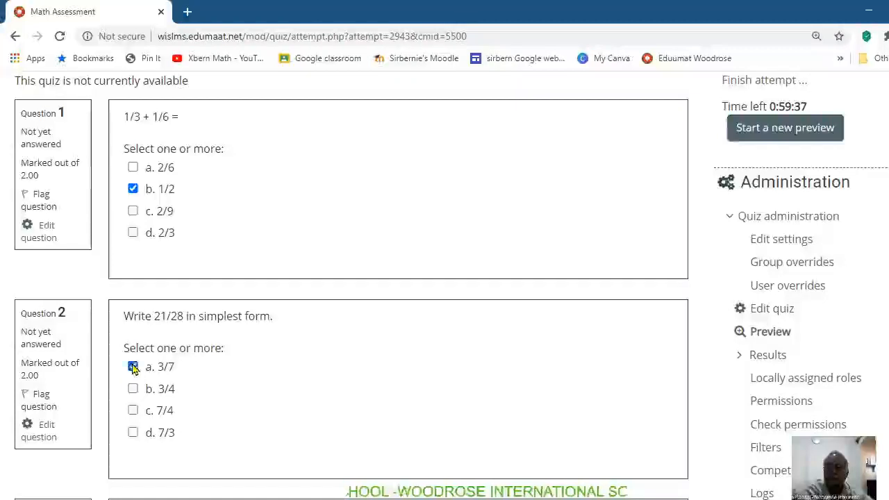
Step: Answer question 3 with 18/20, question 4 with 20/24 and question 5 with 7/3 in the preview attempt
scroll(304, 387, down, 4)
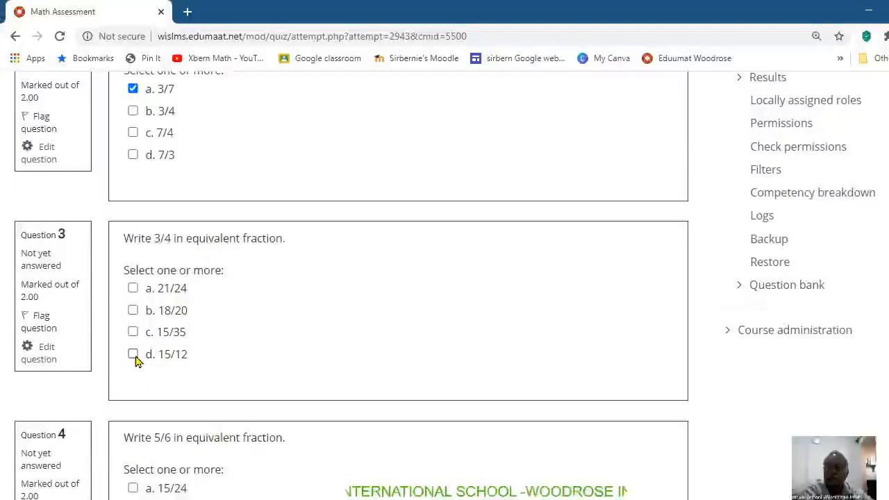
click(133, 312)
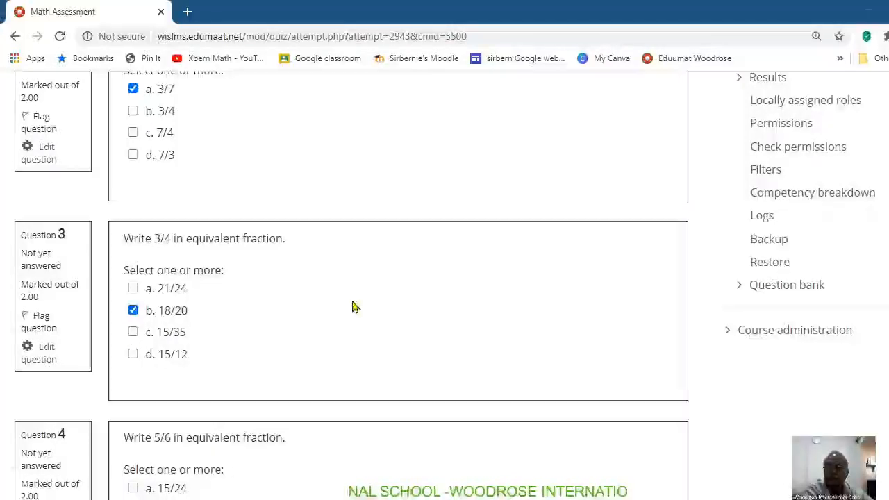
scroll(353, 305, down, 4)
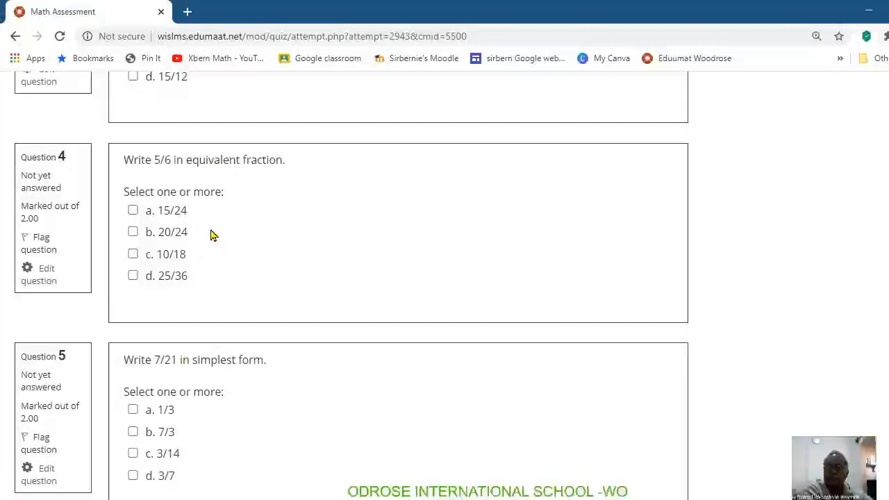
click(133, 235)
scroll(291, 215, down, 2)
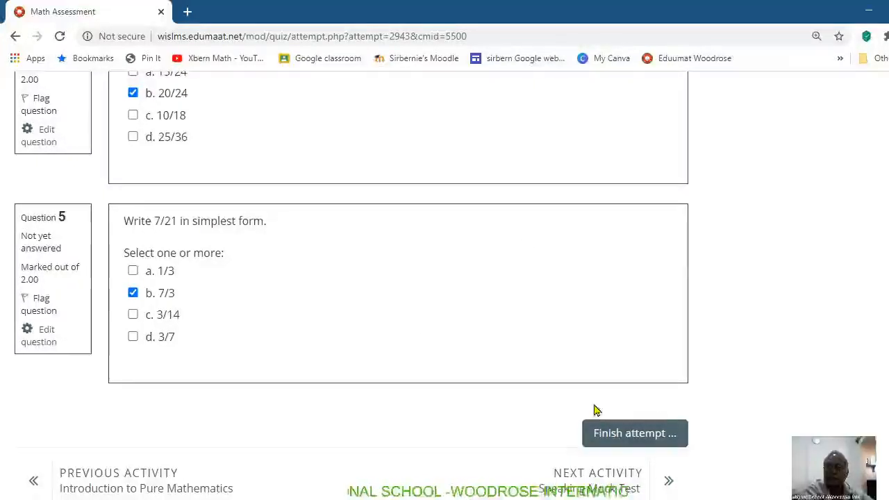
Step: Finish the preview attempt, check the summary of saved answers and submit all answers for grading
click(634, 432)
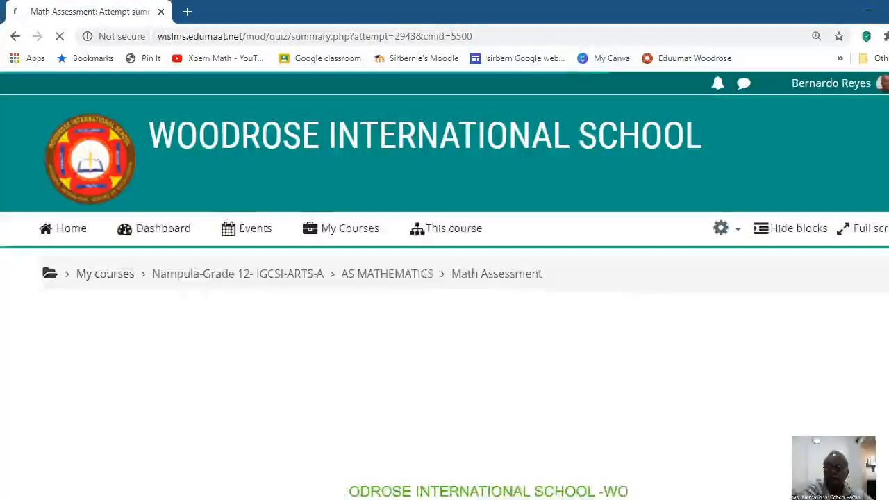
scroll(798, 330, down, 3)
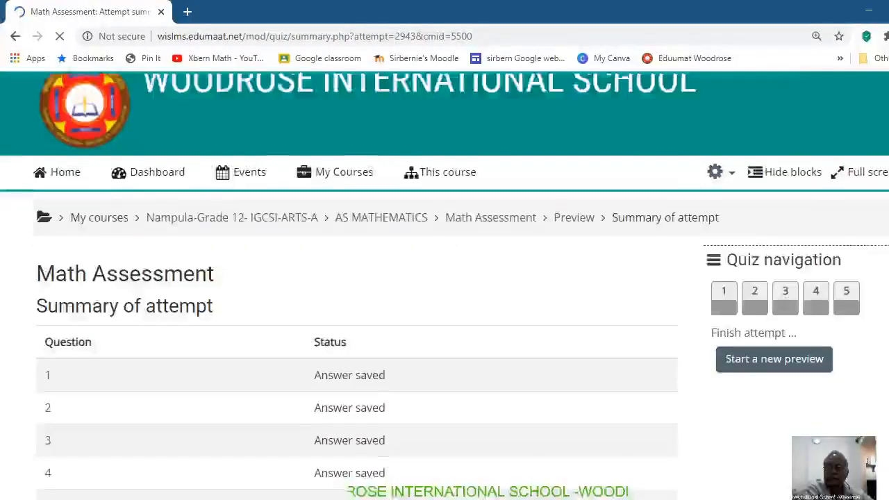
scroll(445, 292, down, 2)
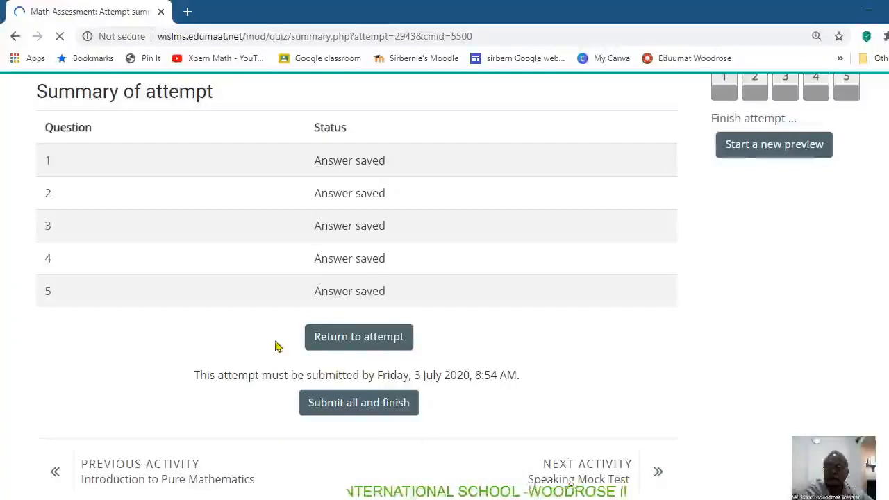
scroll(357, 291, up, 3)
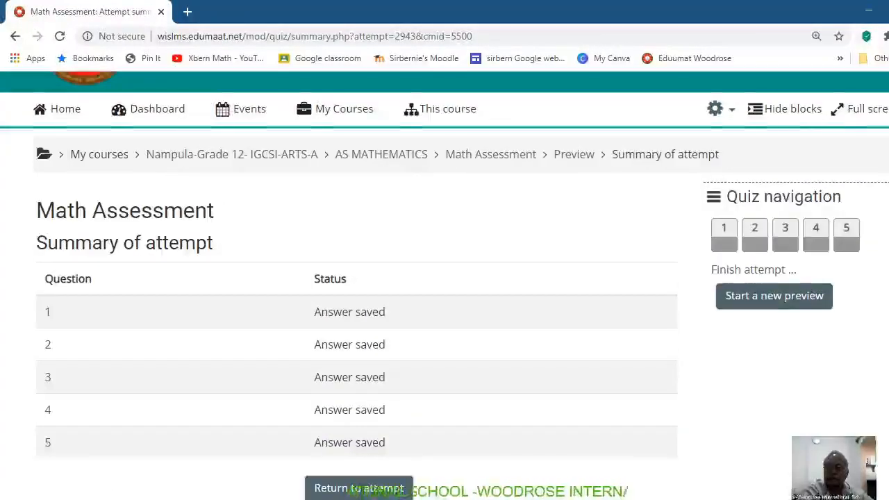
scroll(445, 285, down, 1)
scroll(445, 292, down, 1)
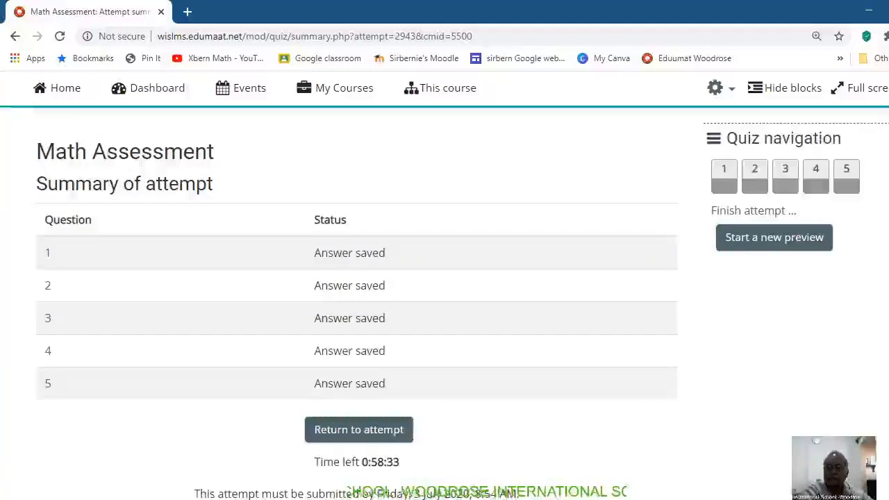
scroll(825, 405, down, 2)
scroll(445, 278, down, 1)
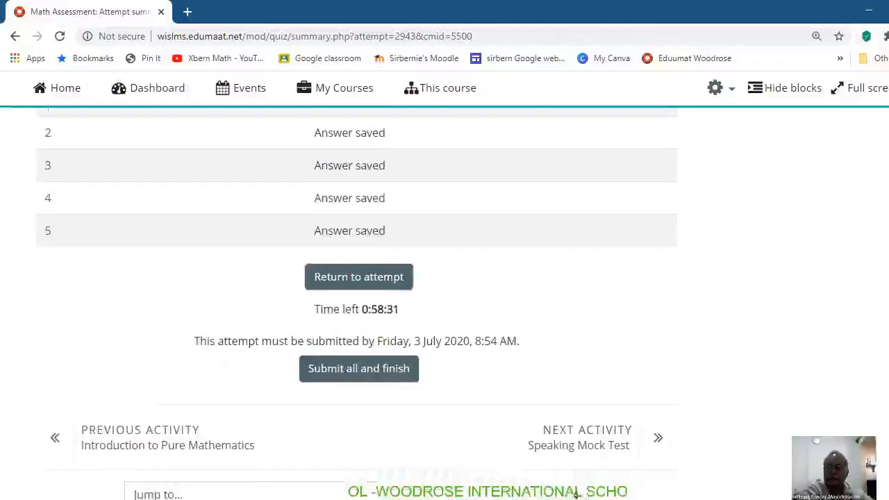
click(365, 364)
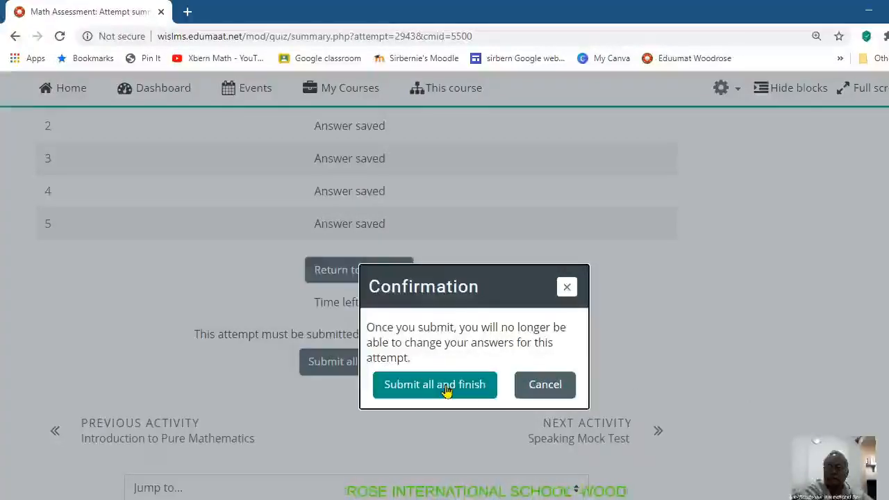
click(476, 389)
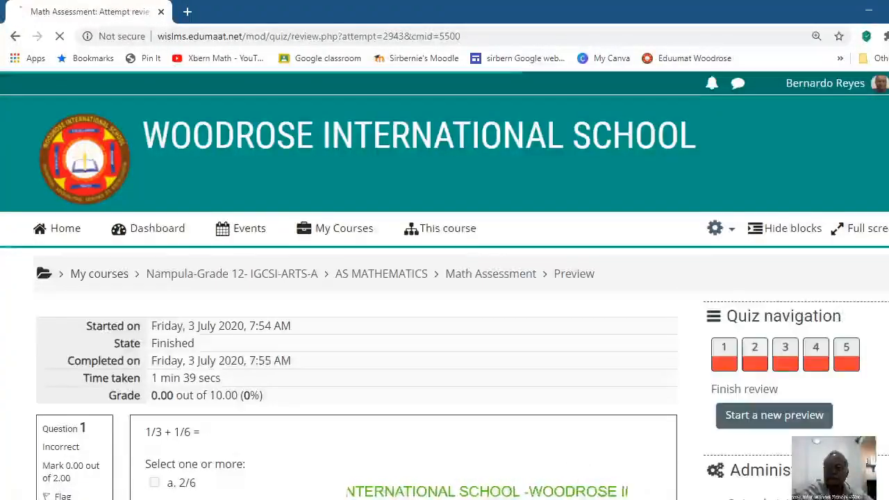
Step: Review the attempt's grade and compare the chosen answers with the correct answer given for each question
scroll(448, 296, down, 1)
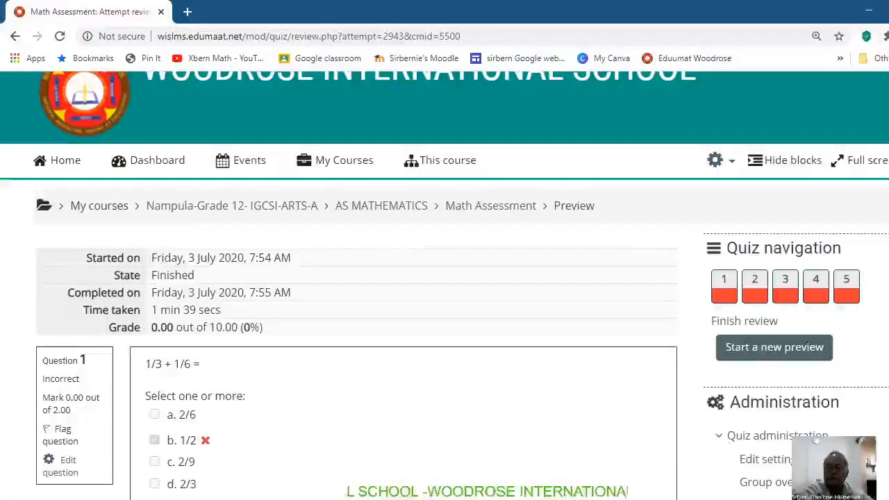
scroll(254, 347, down, 2)
scroll(403, 306, down, 1)
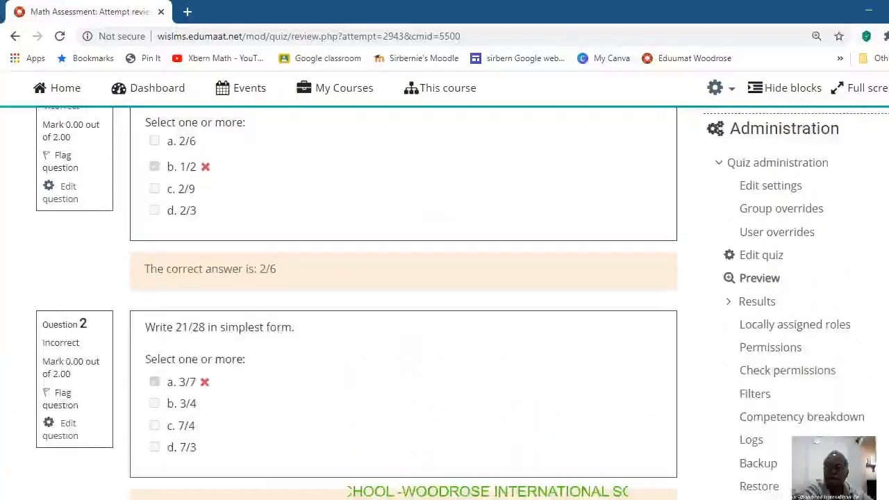
scroll(402, 305, down, 3)
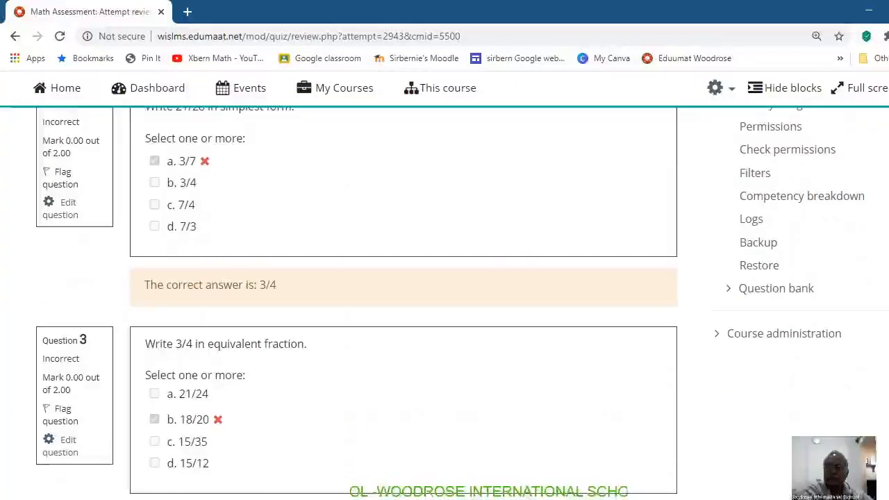
scroll(403, 305, down, 5)
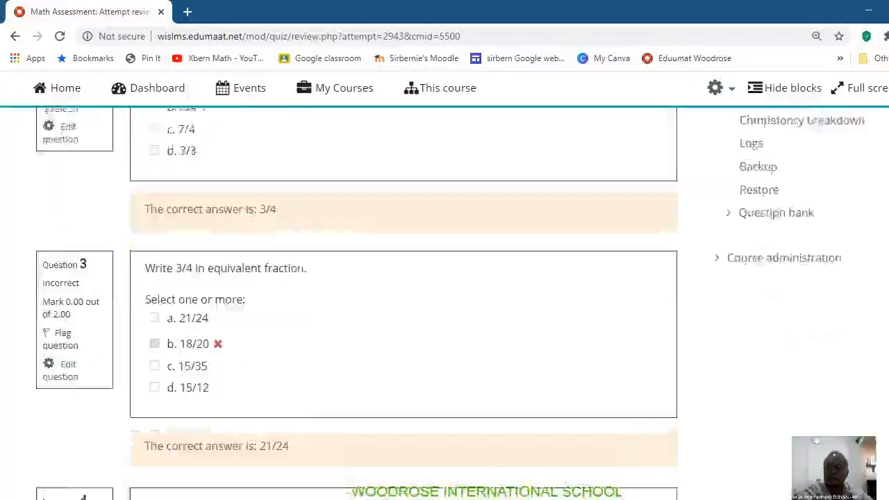
scroll(551, 287, up, 10)
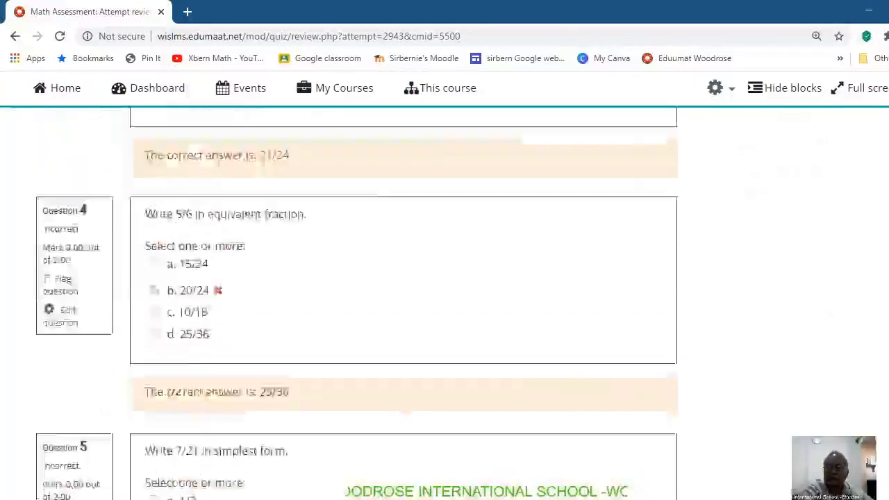